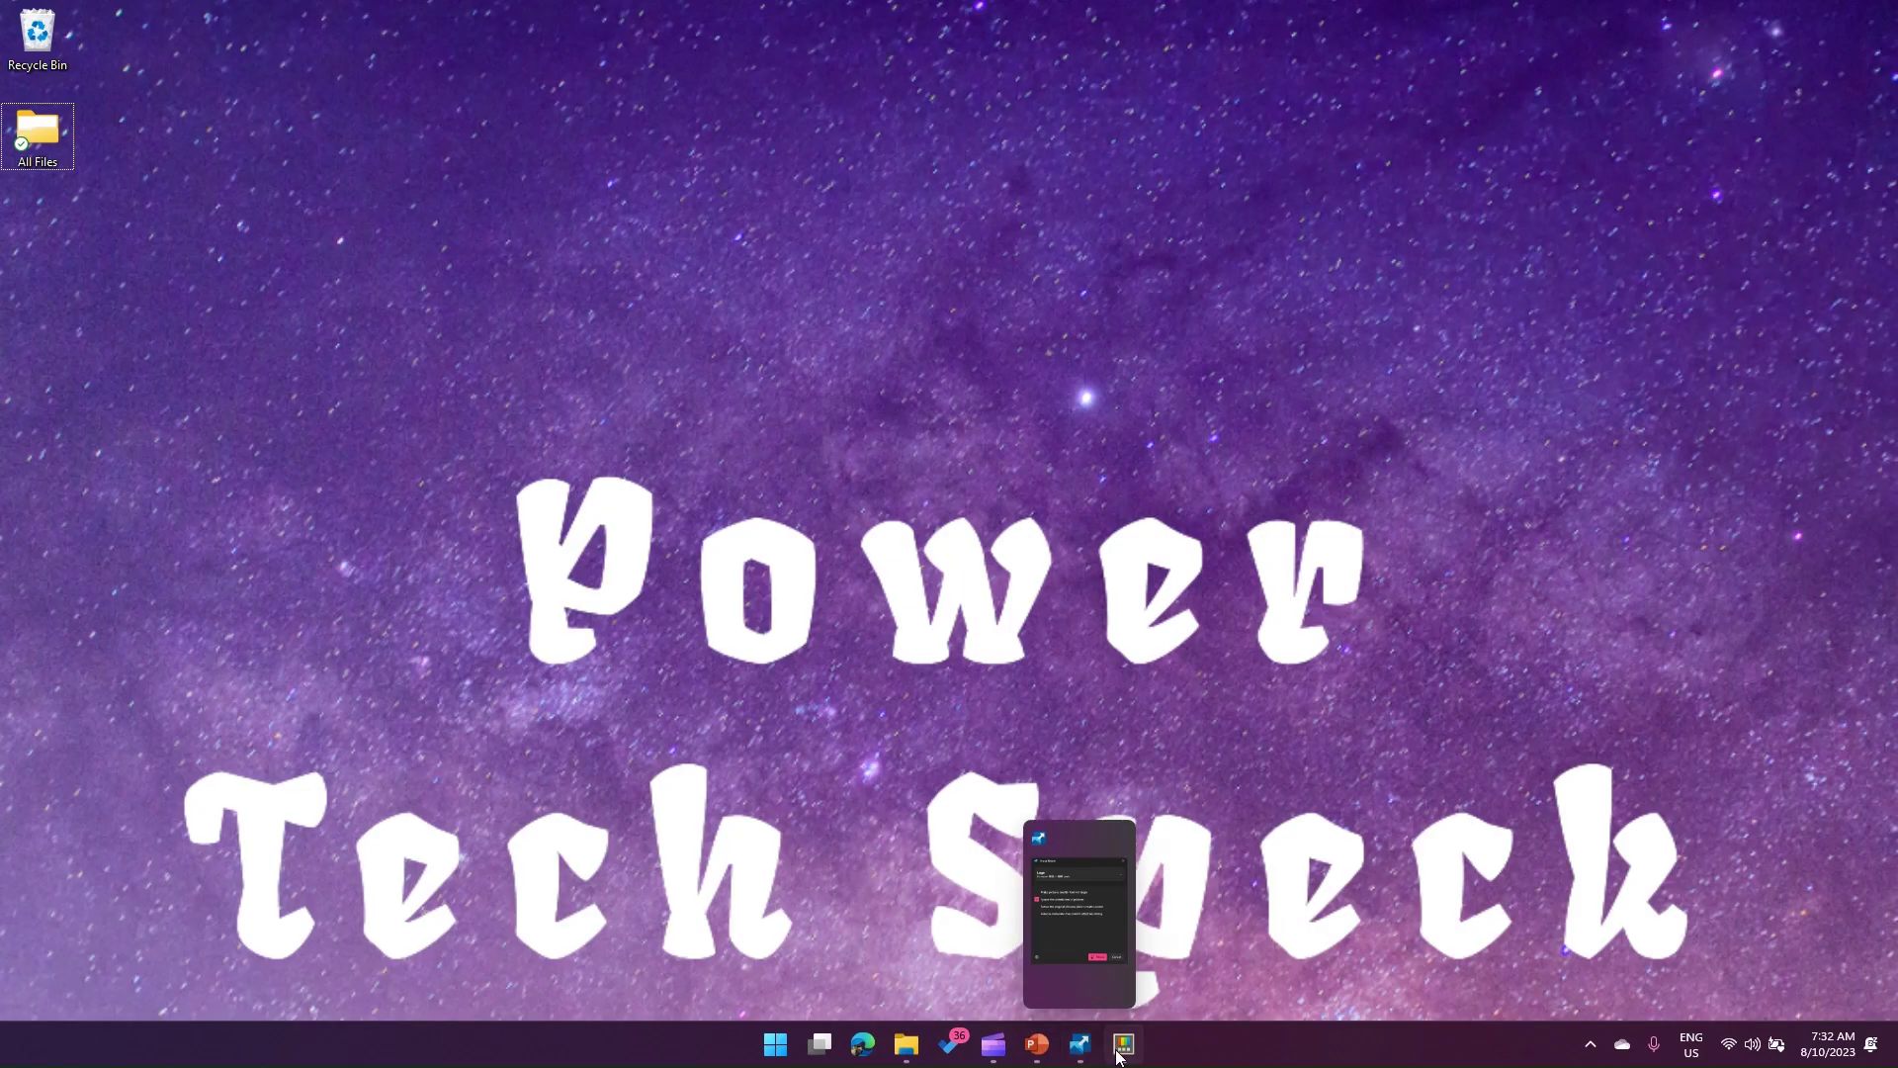
# Open the Image Resizer settings page, then bring up the resizer dialog and close it.
pyautogui.click(1118, 1056)
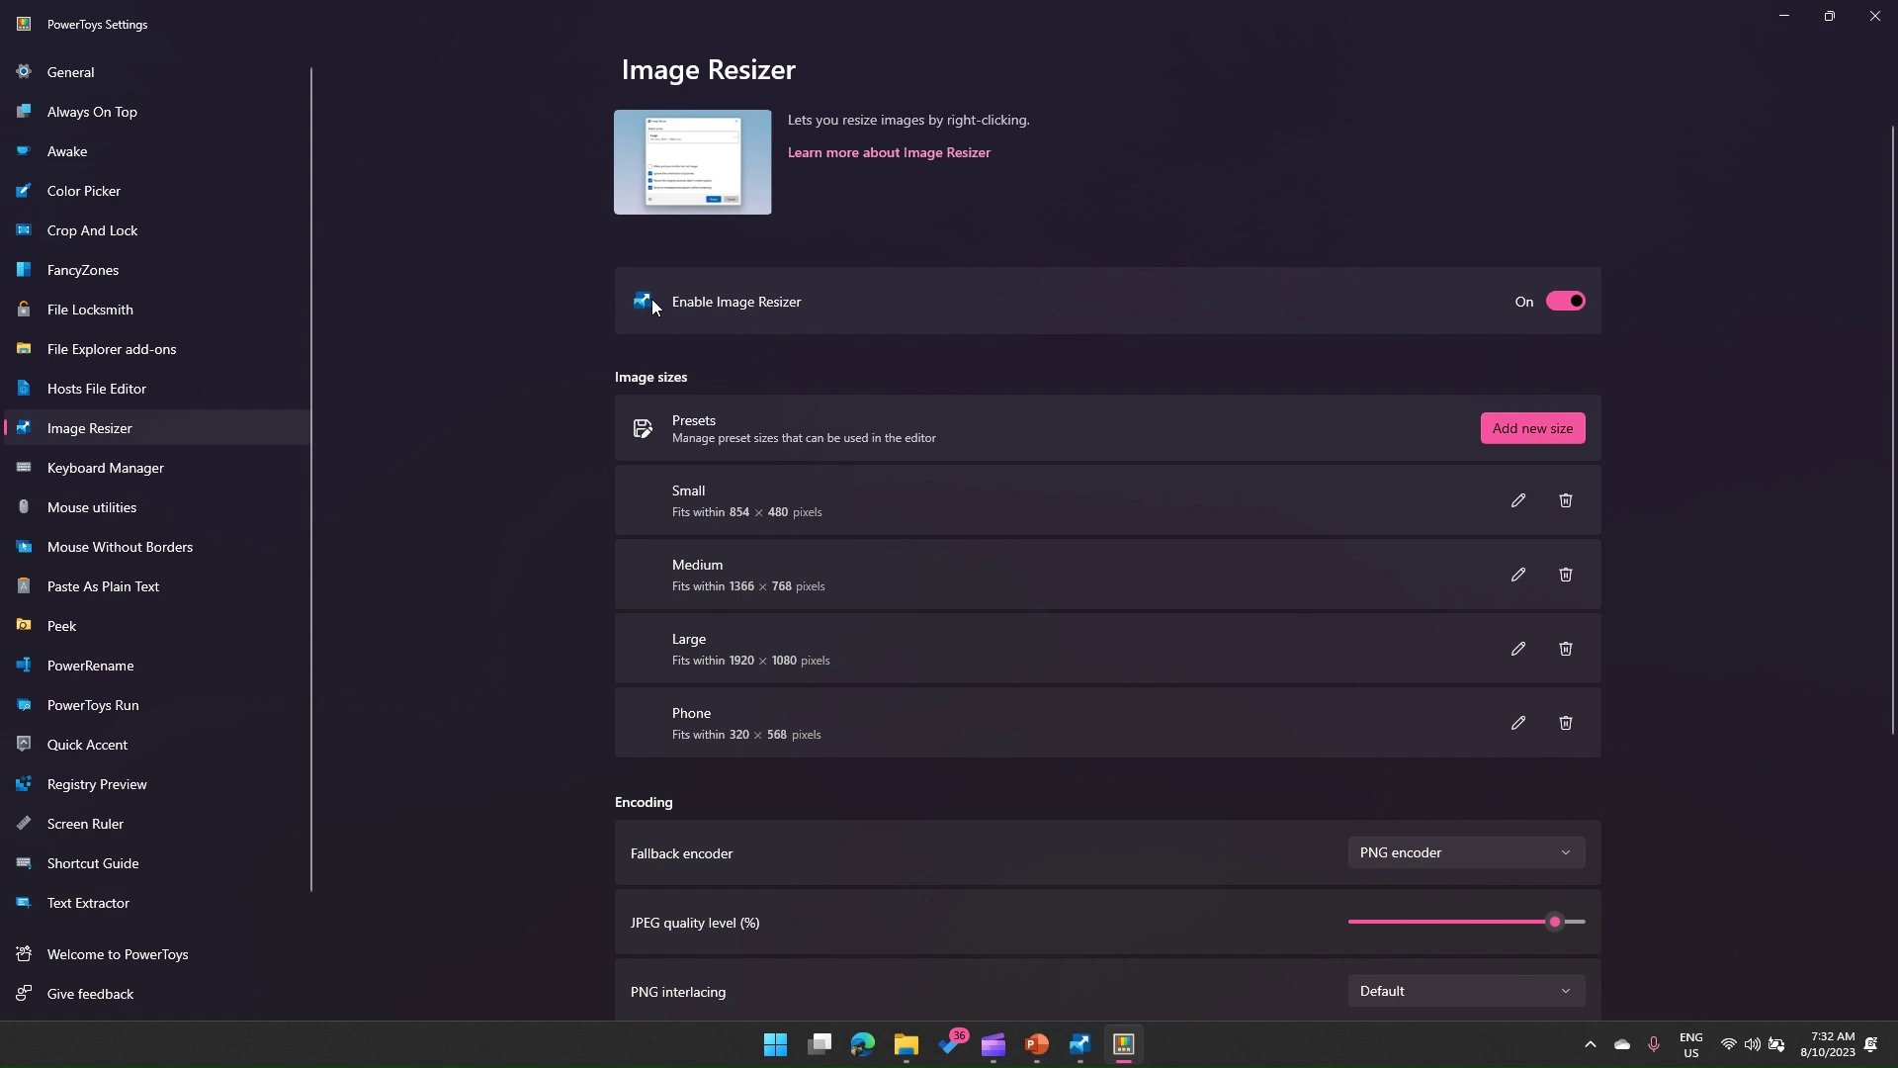
pyautogui.moveTo(1082, 1046)
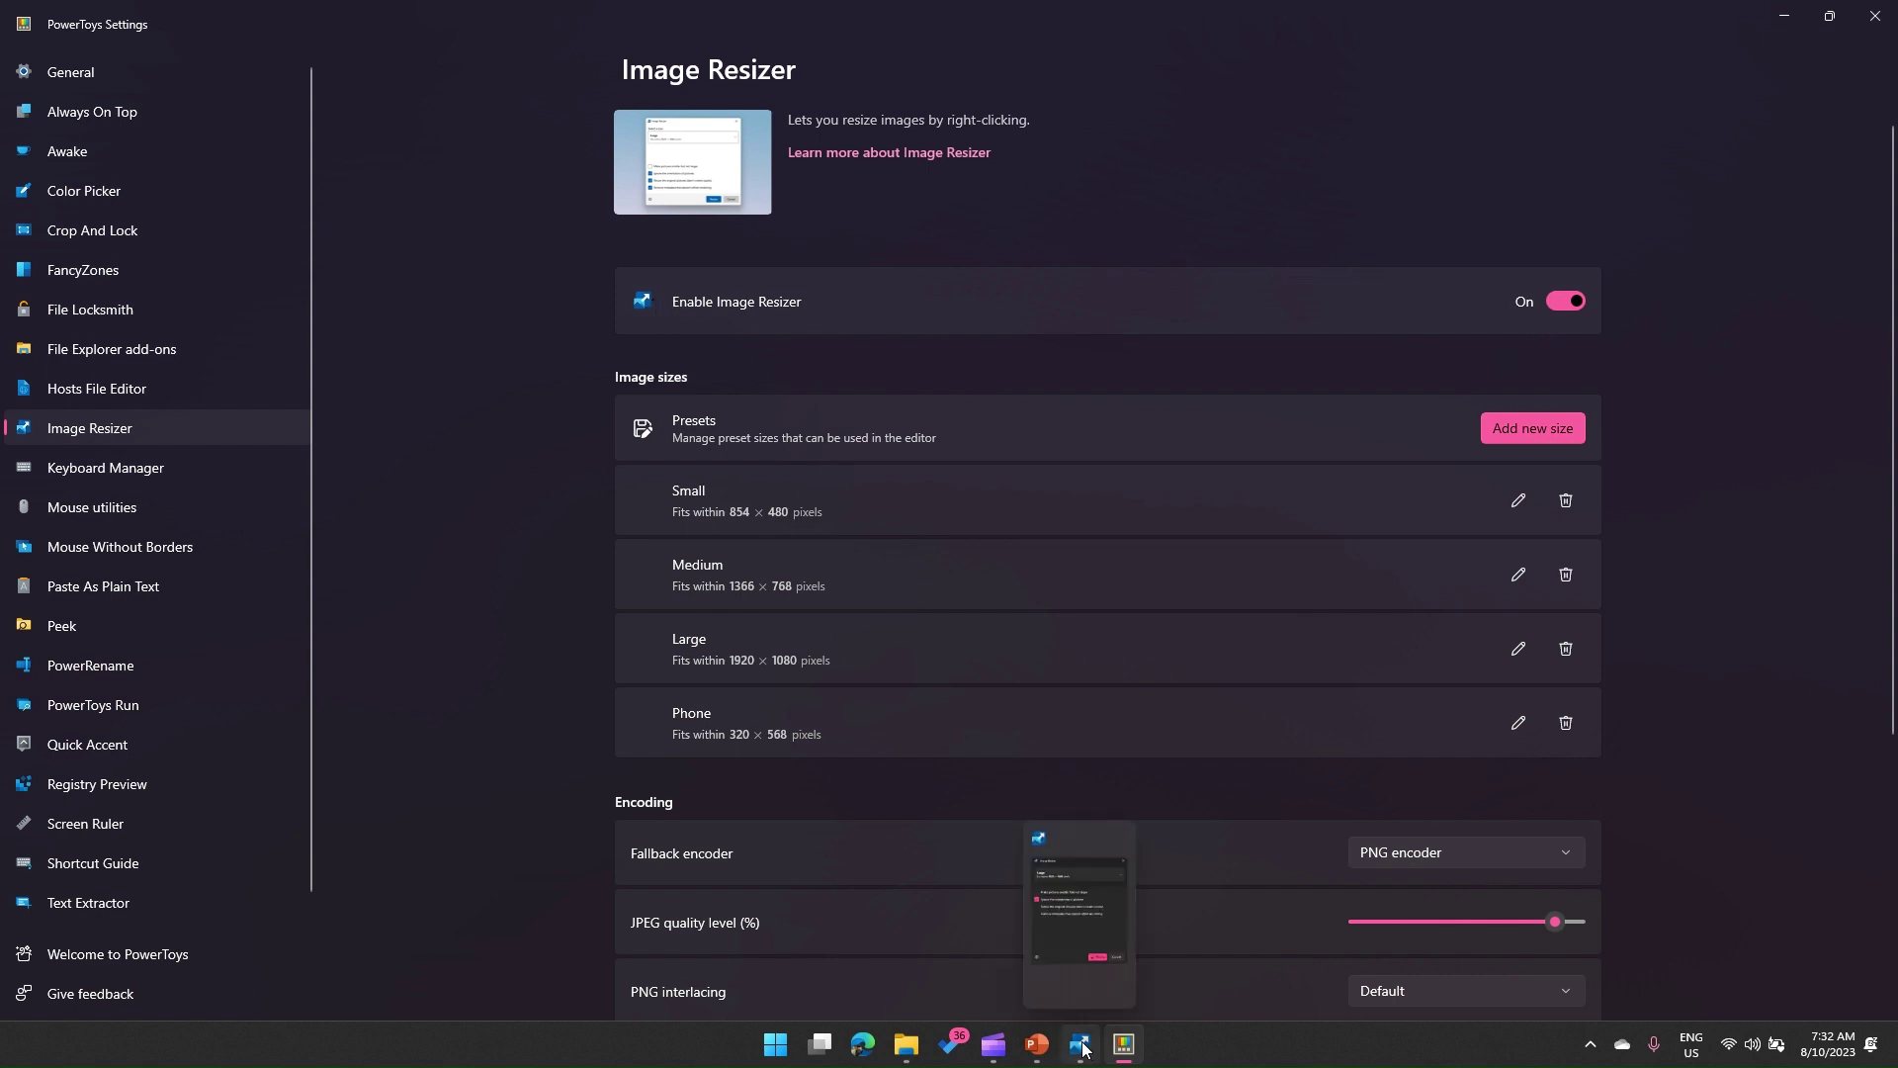
pyautogui.click(1119, 929)
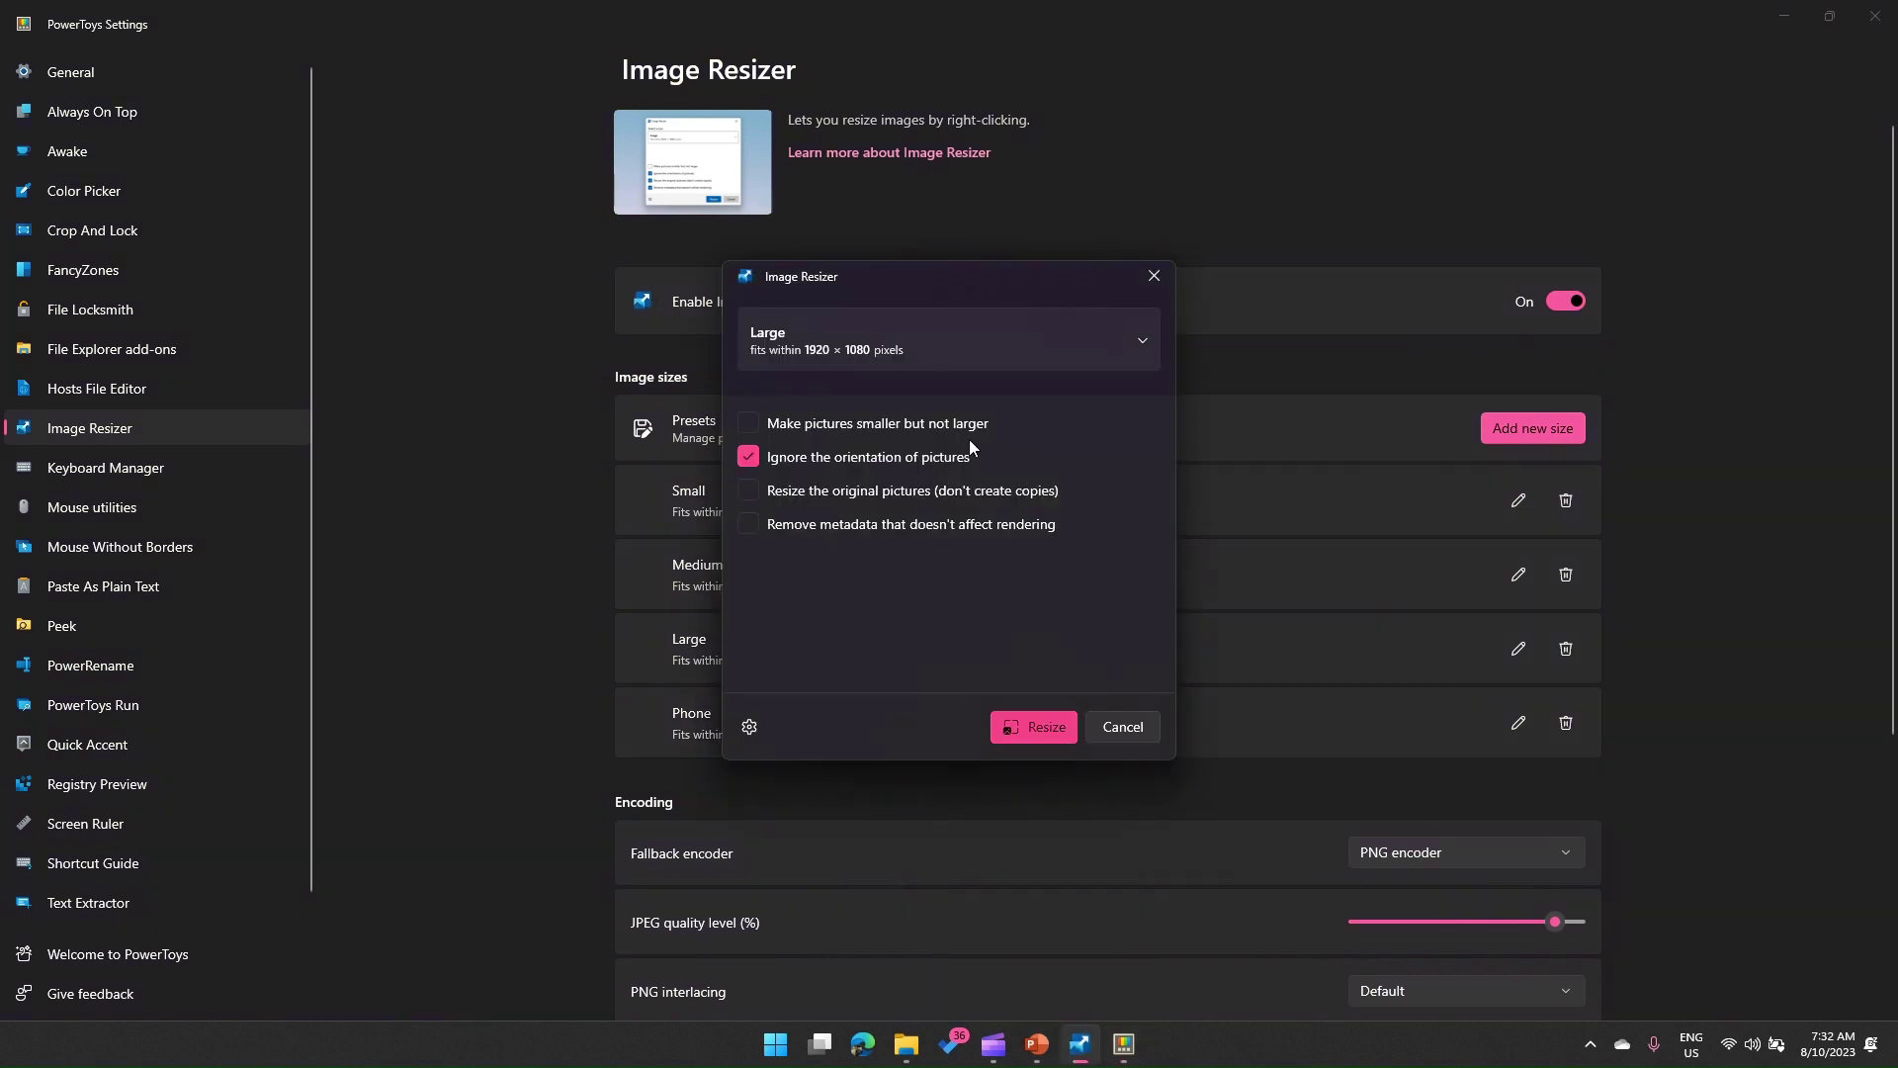
pyautogui.click(1153, 276)
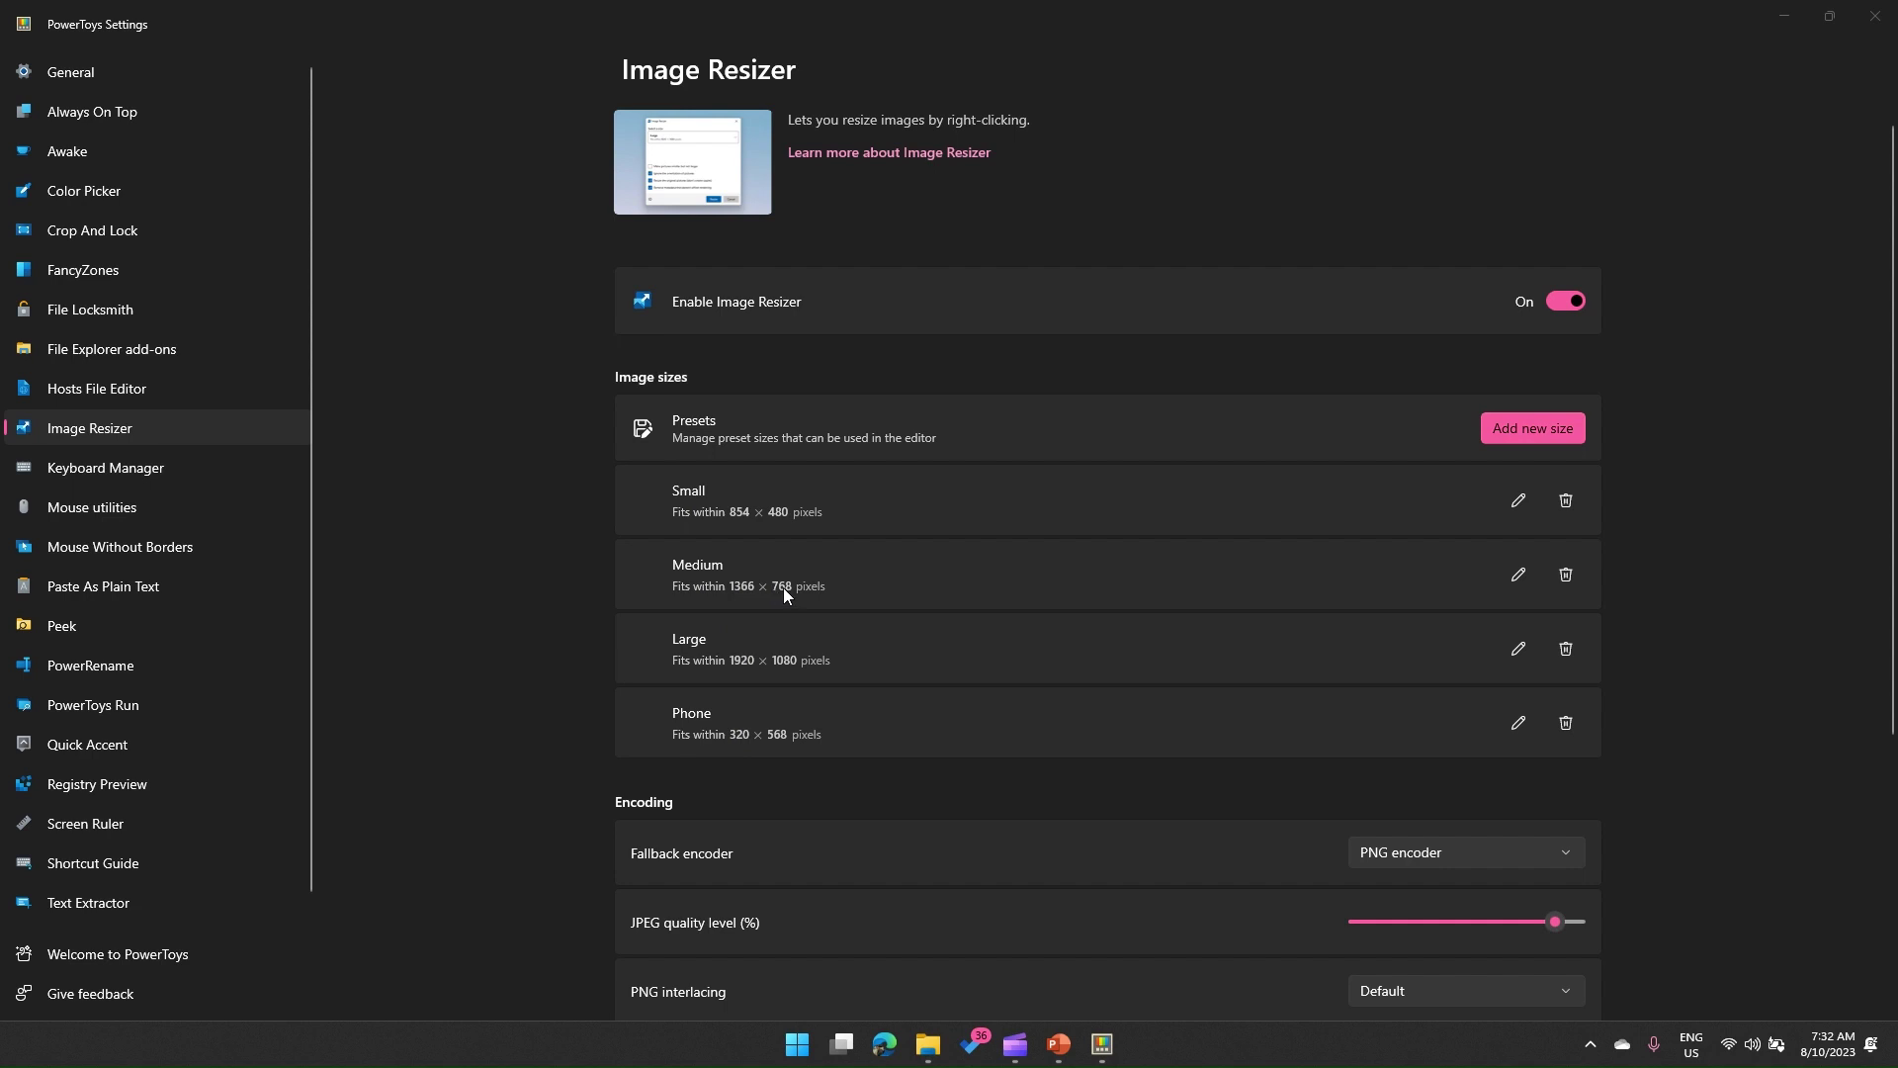
pyautogui.click(1518, 501)
pyautogui.doubleClick(1444, 348)
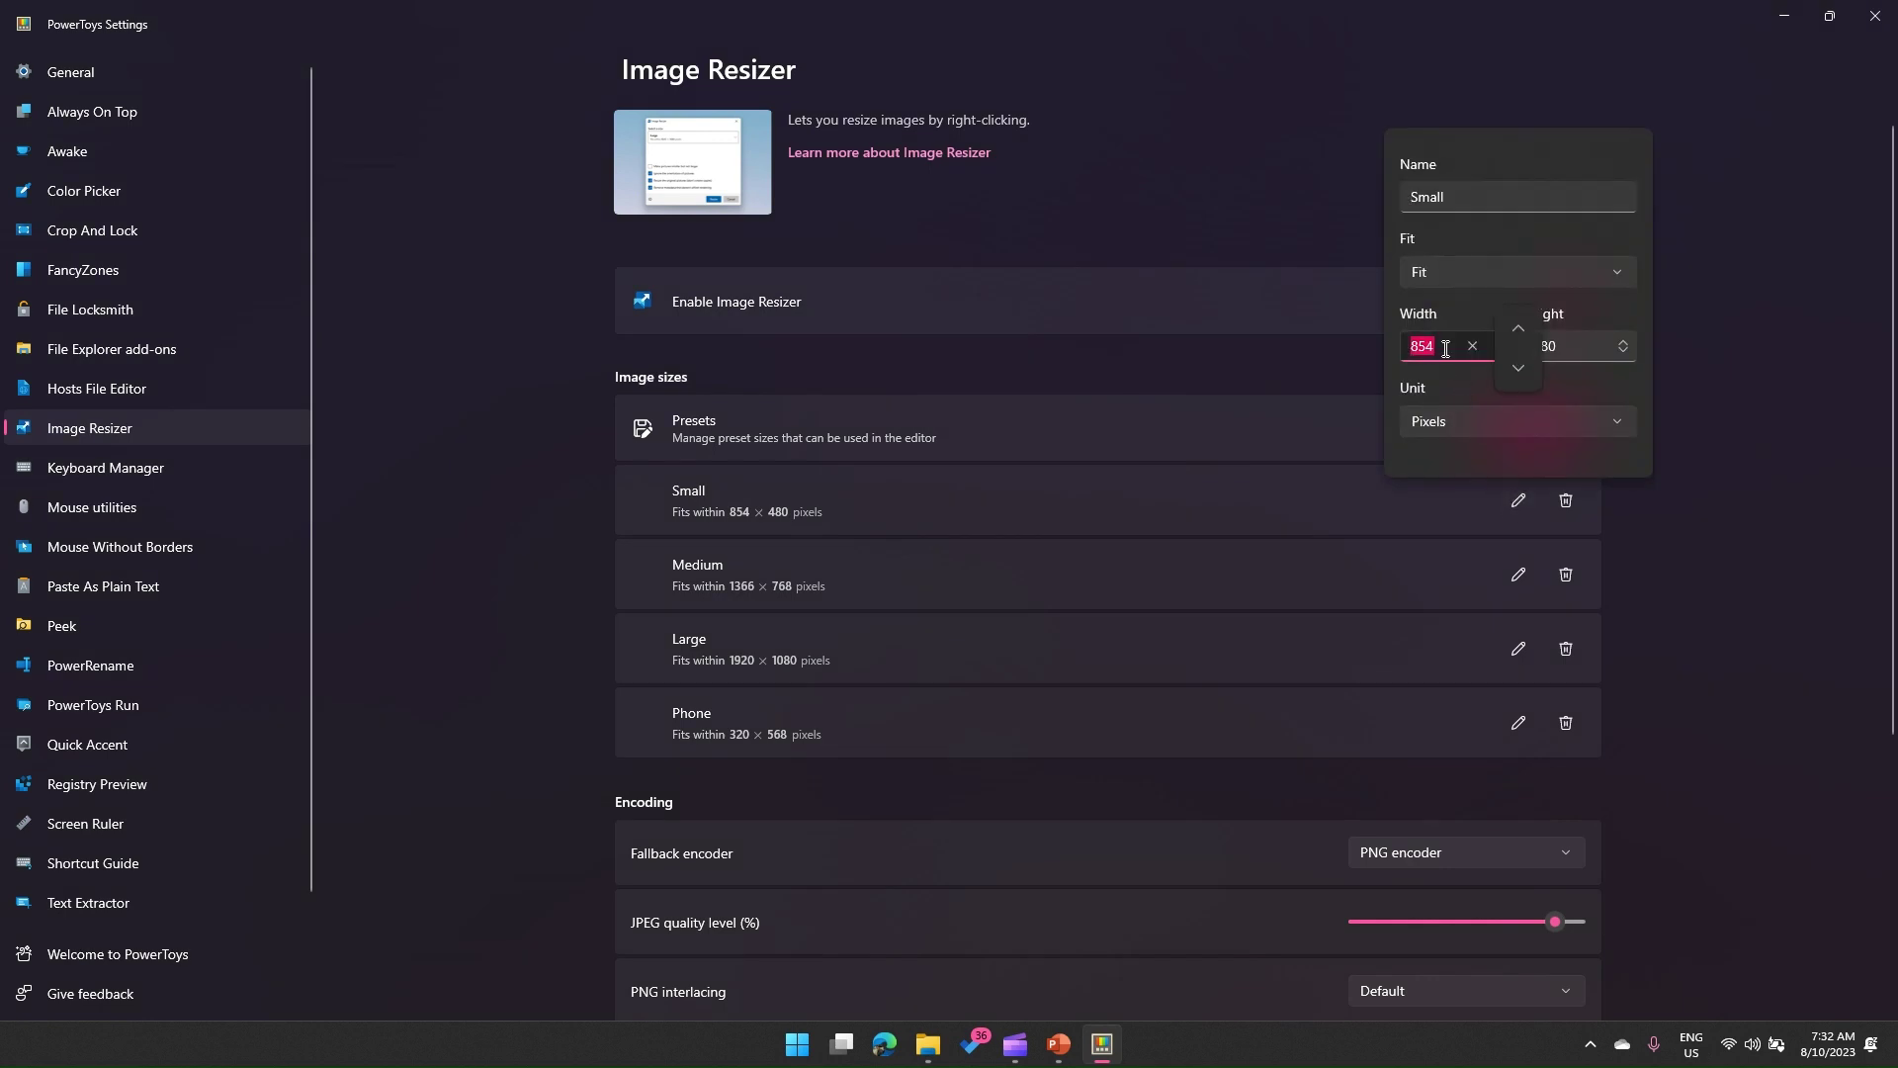
pyautogui.write('853')
pyautogui.click(1618, 269)
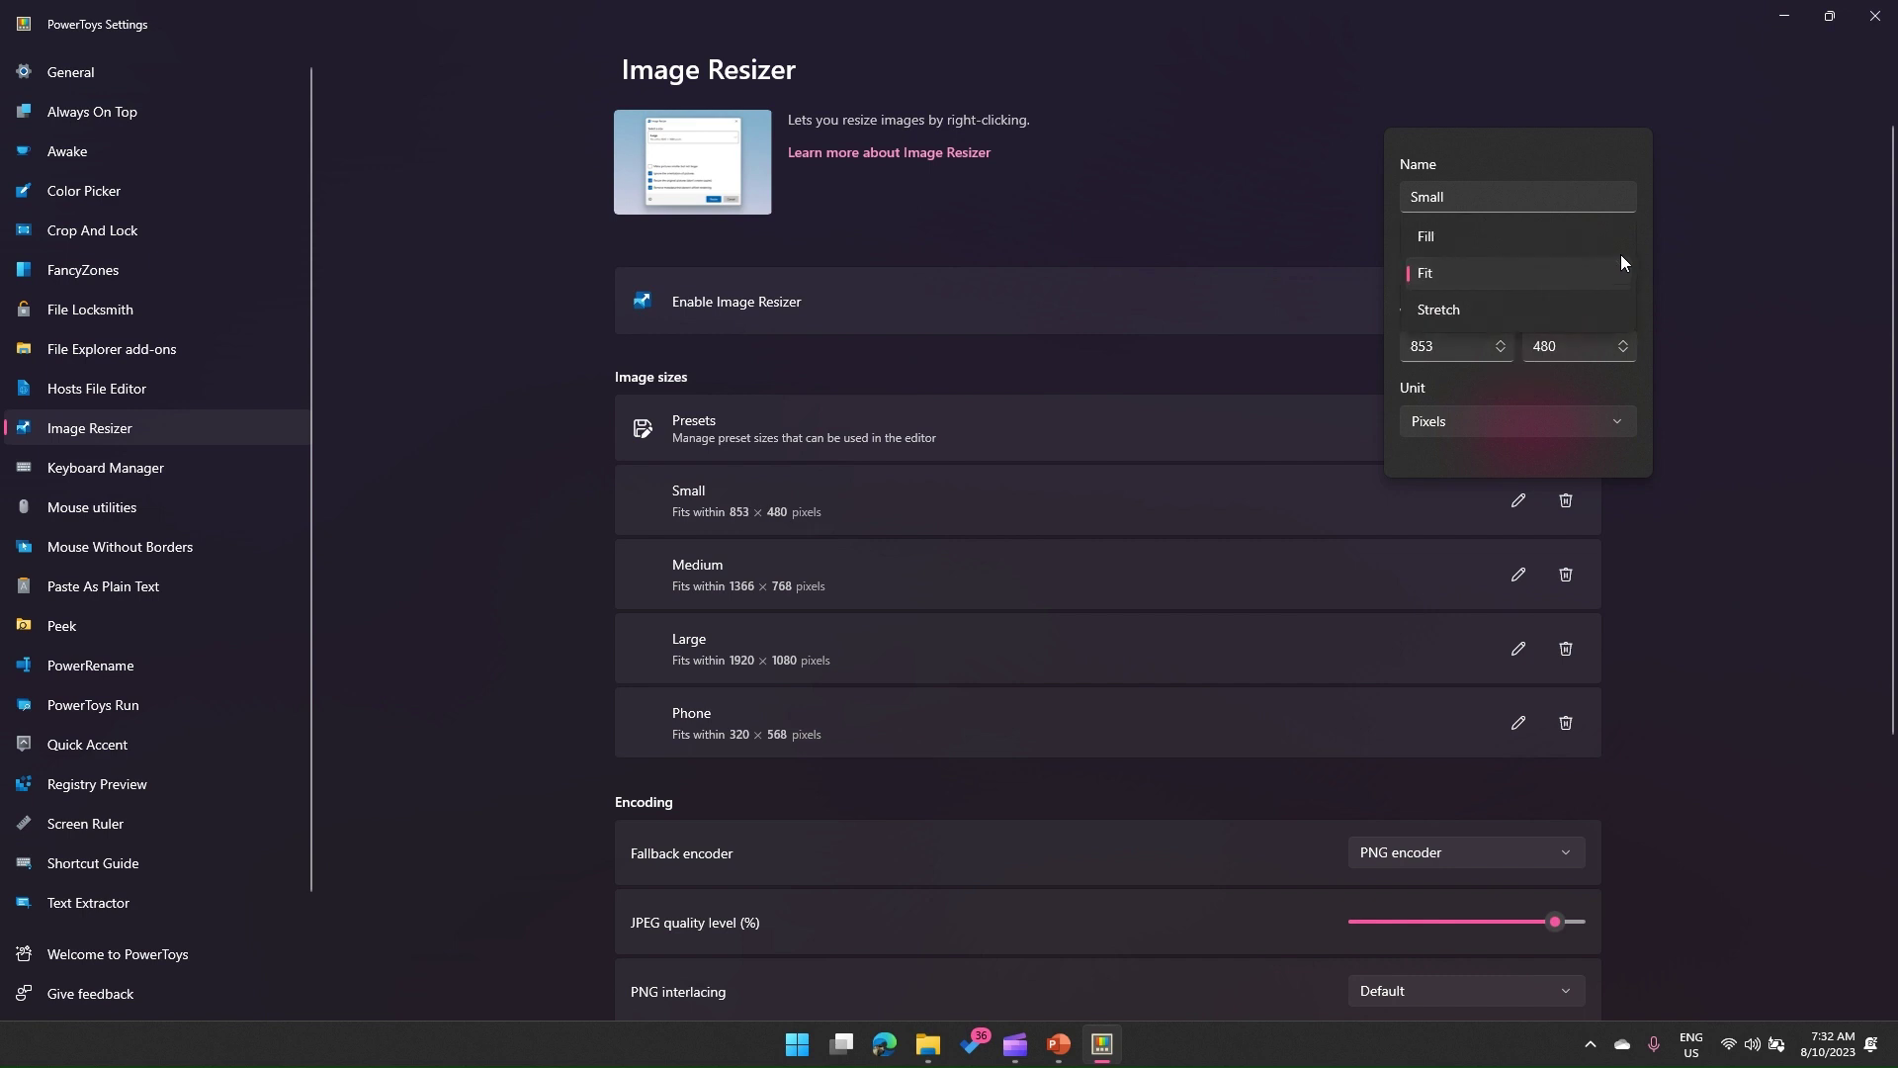
pyautogui.click(1621, 158)
pyautogui.click(1467, 345)
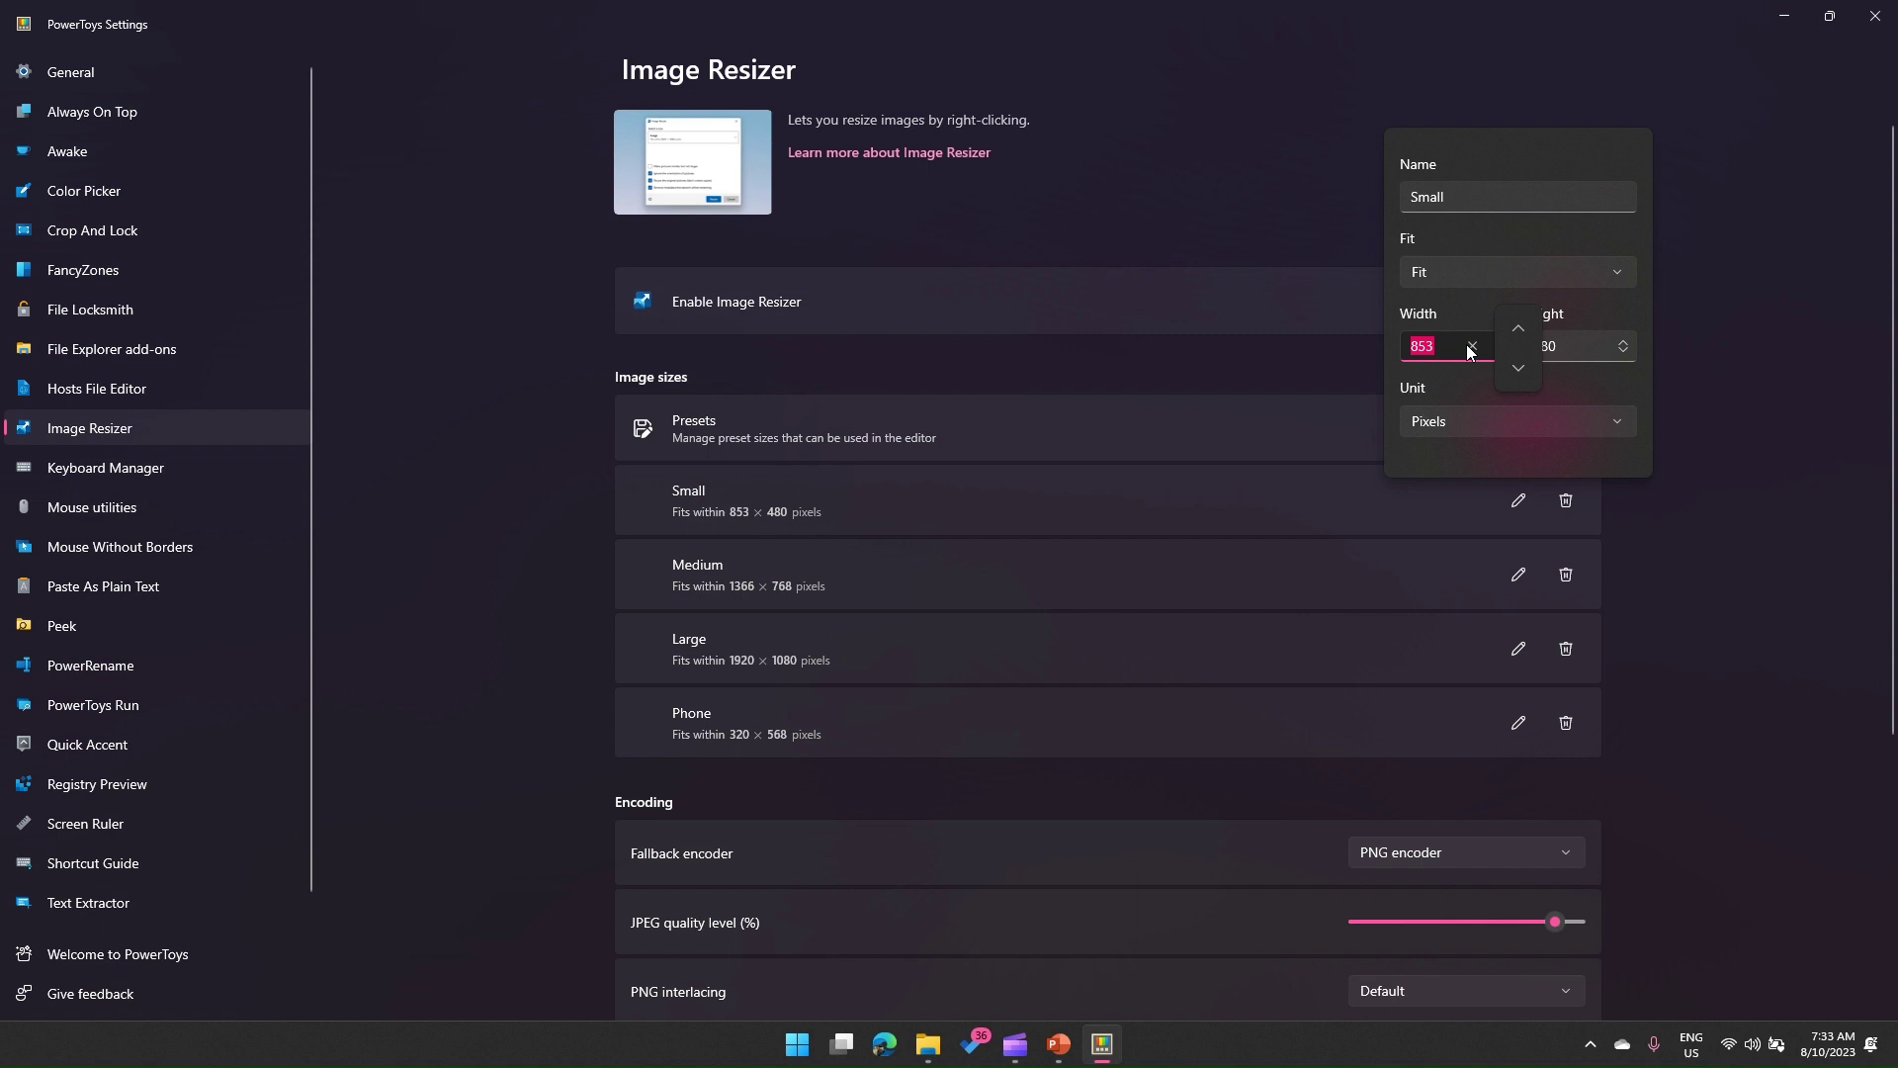
pyautogui.click(1449, 346)
pyautogui.press('BackSpace')
pyautogui.write('4')
pyautogui.click(1602, 385)
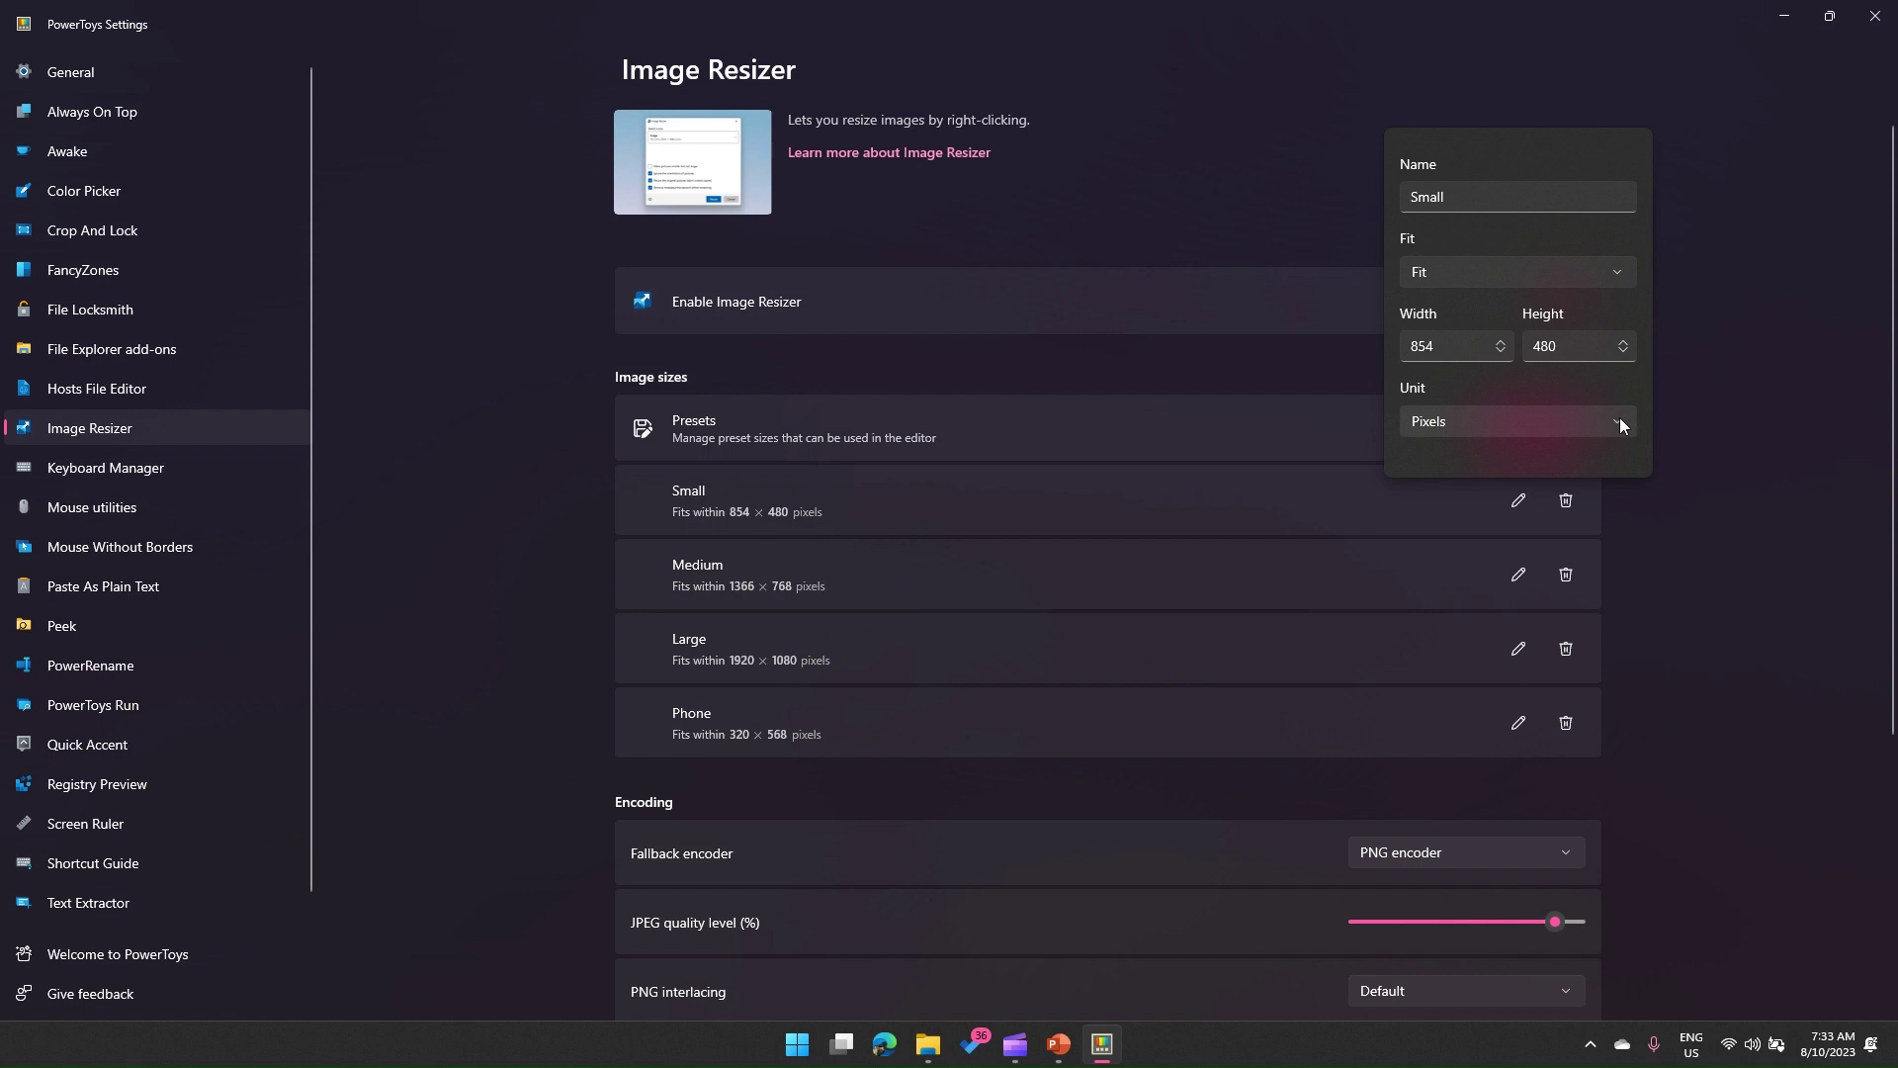
pyautogui.press('Escape')
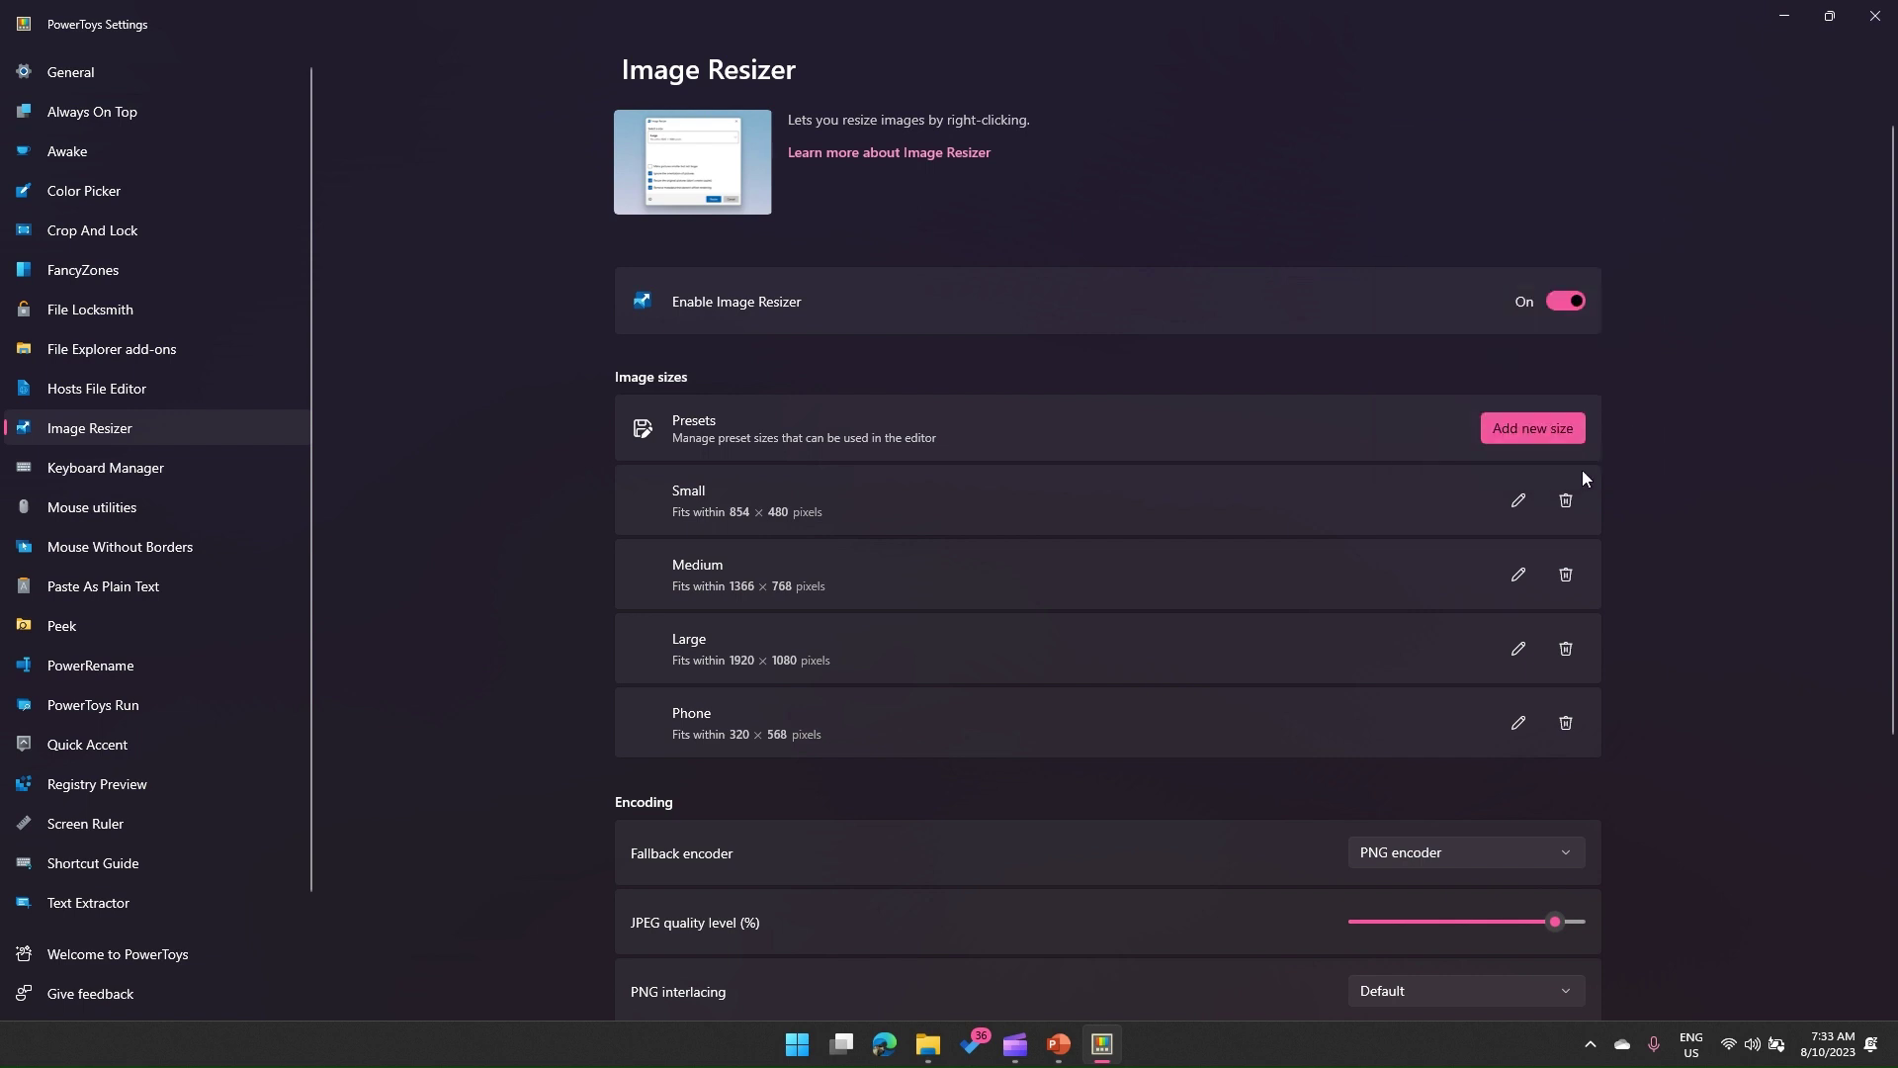
pyautogui.click(1518, 501)
pyautogui.click(1615, 418)
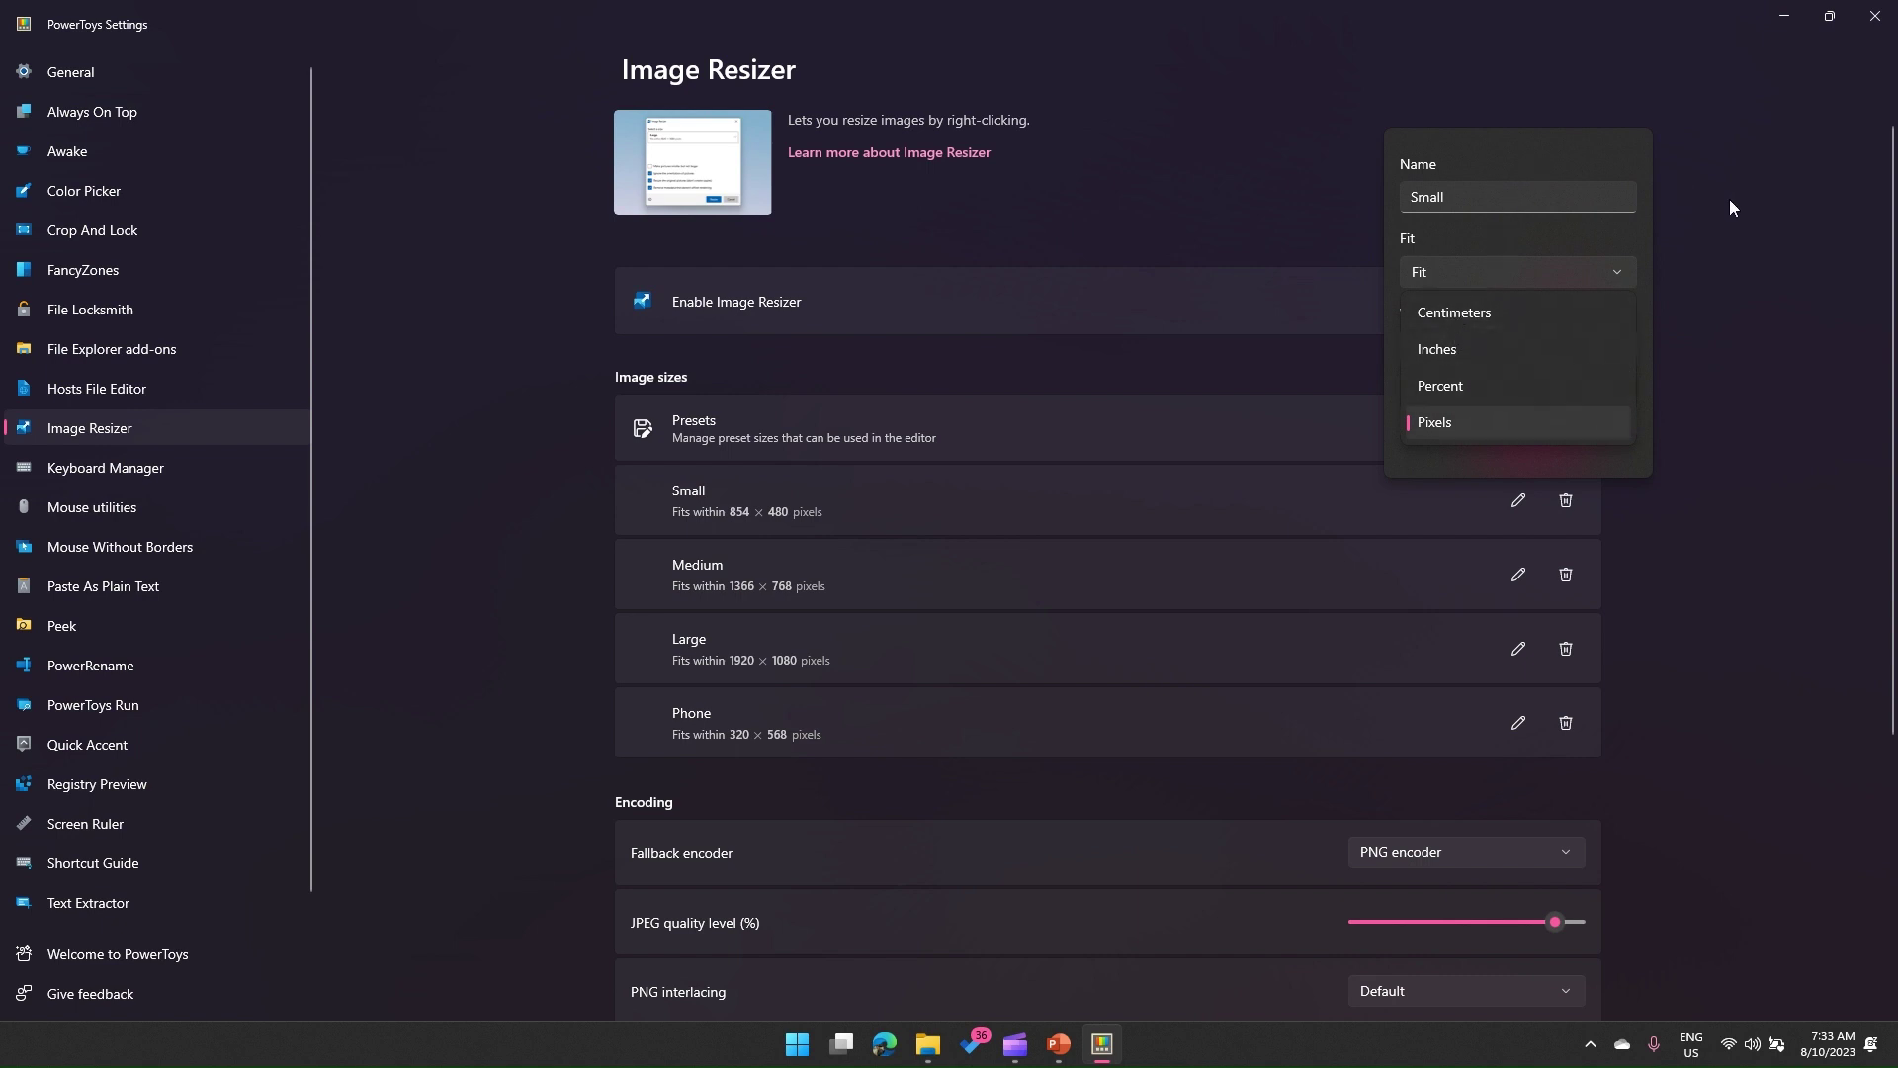
pyautogui.click(1406, 408)
pyautogui.click(1325, 141)
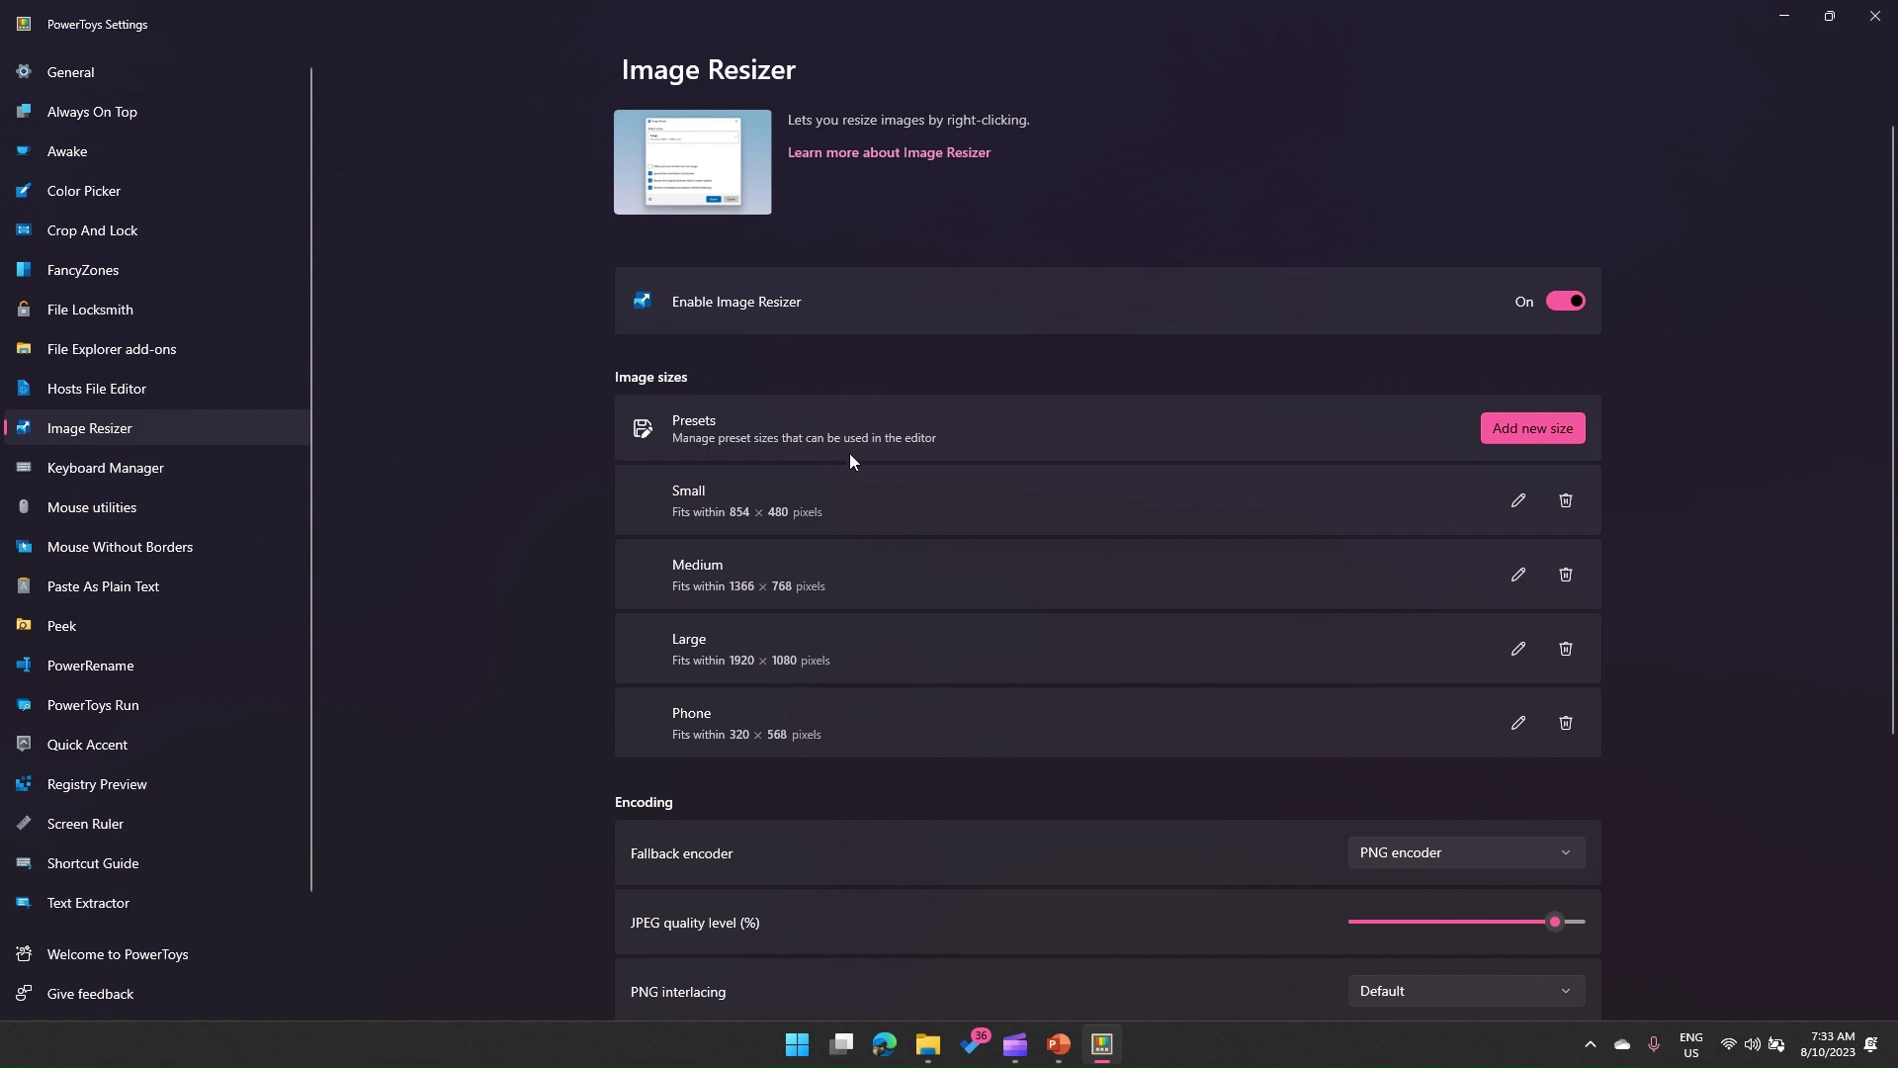
# Add a new preset named 'Girish Size' with width 700 and height 400 pixels.
pyautogui.click(1547, 427)
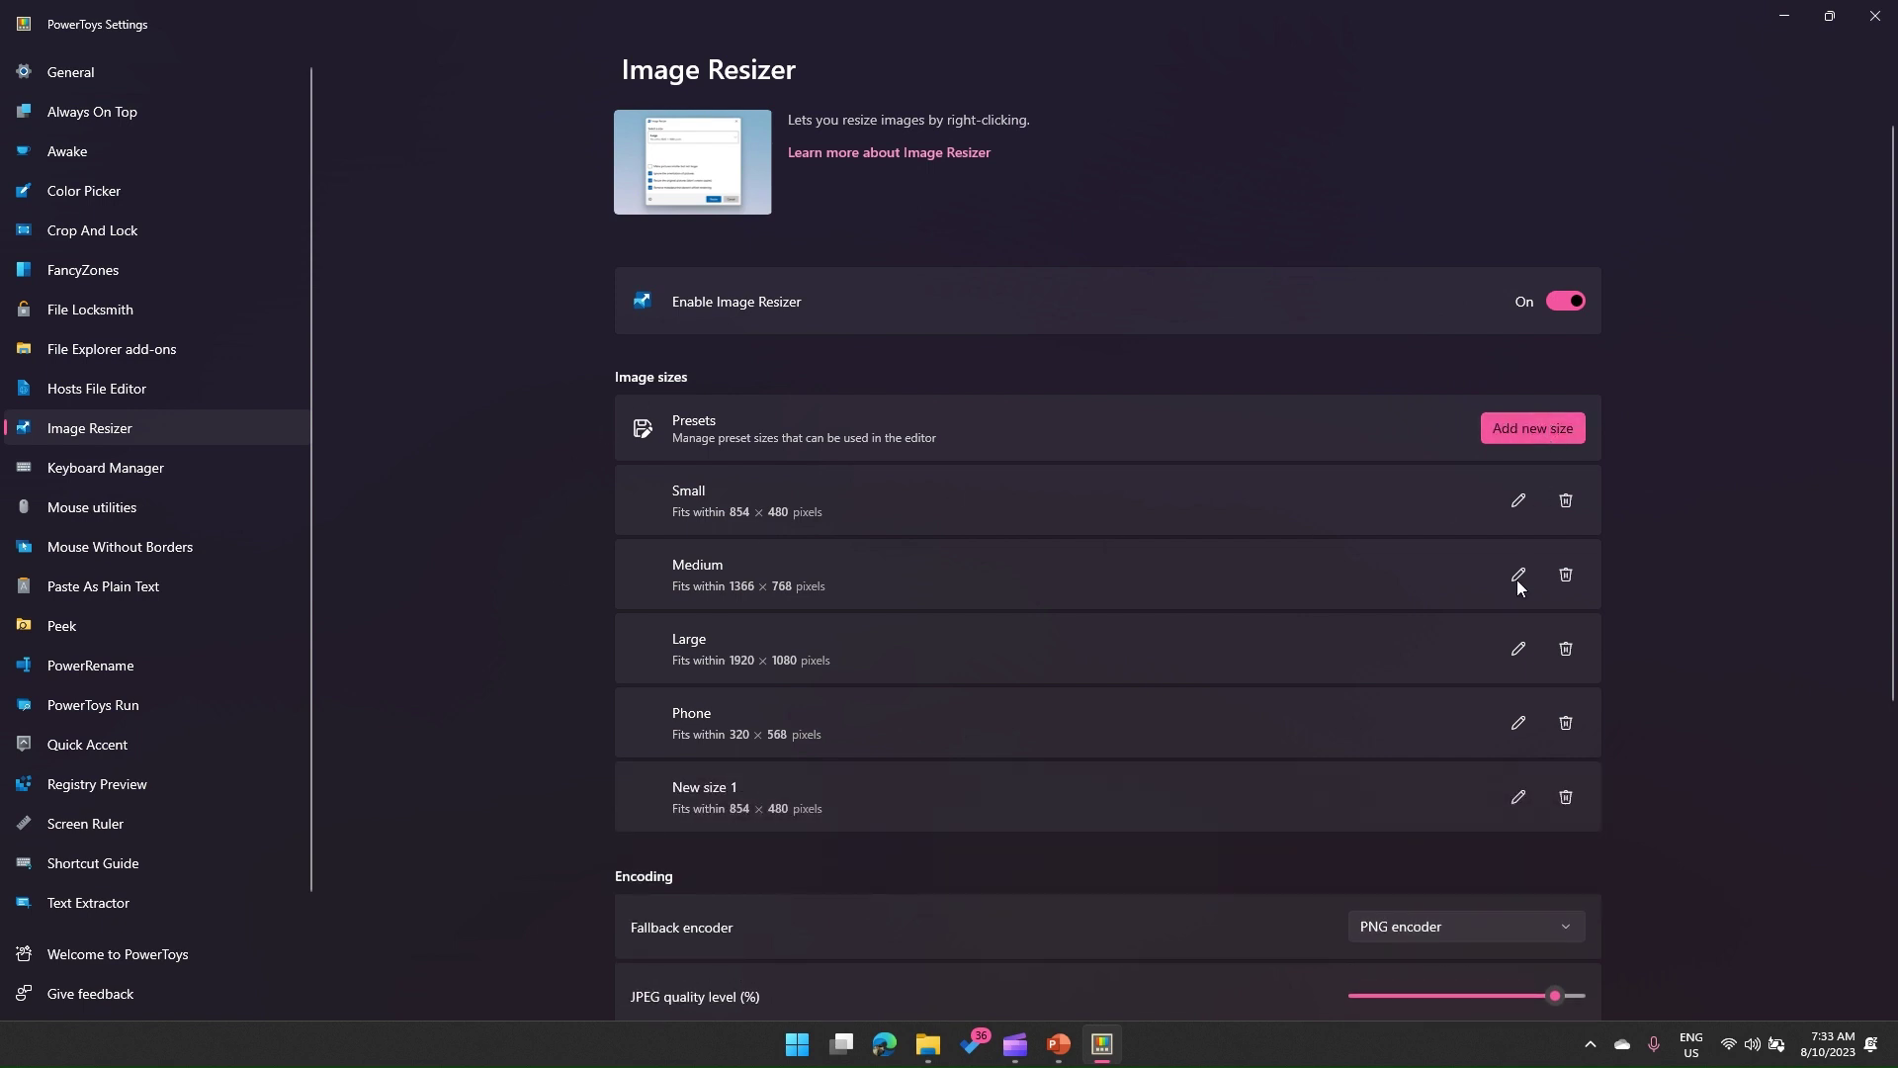
pyautogui.click(1519, 797)
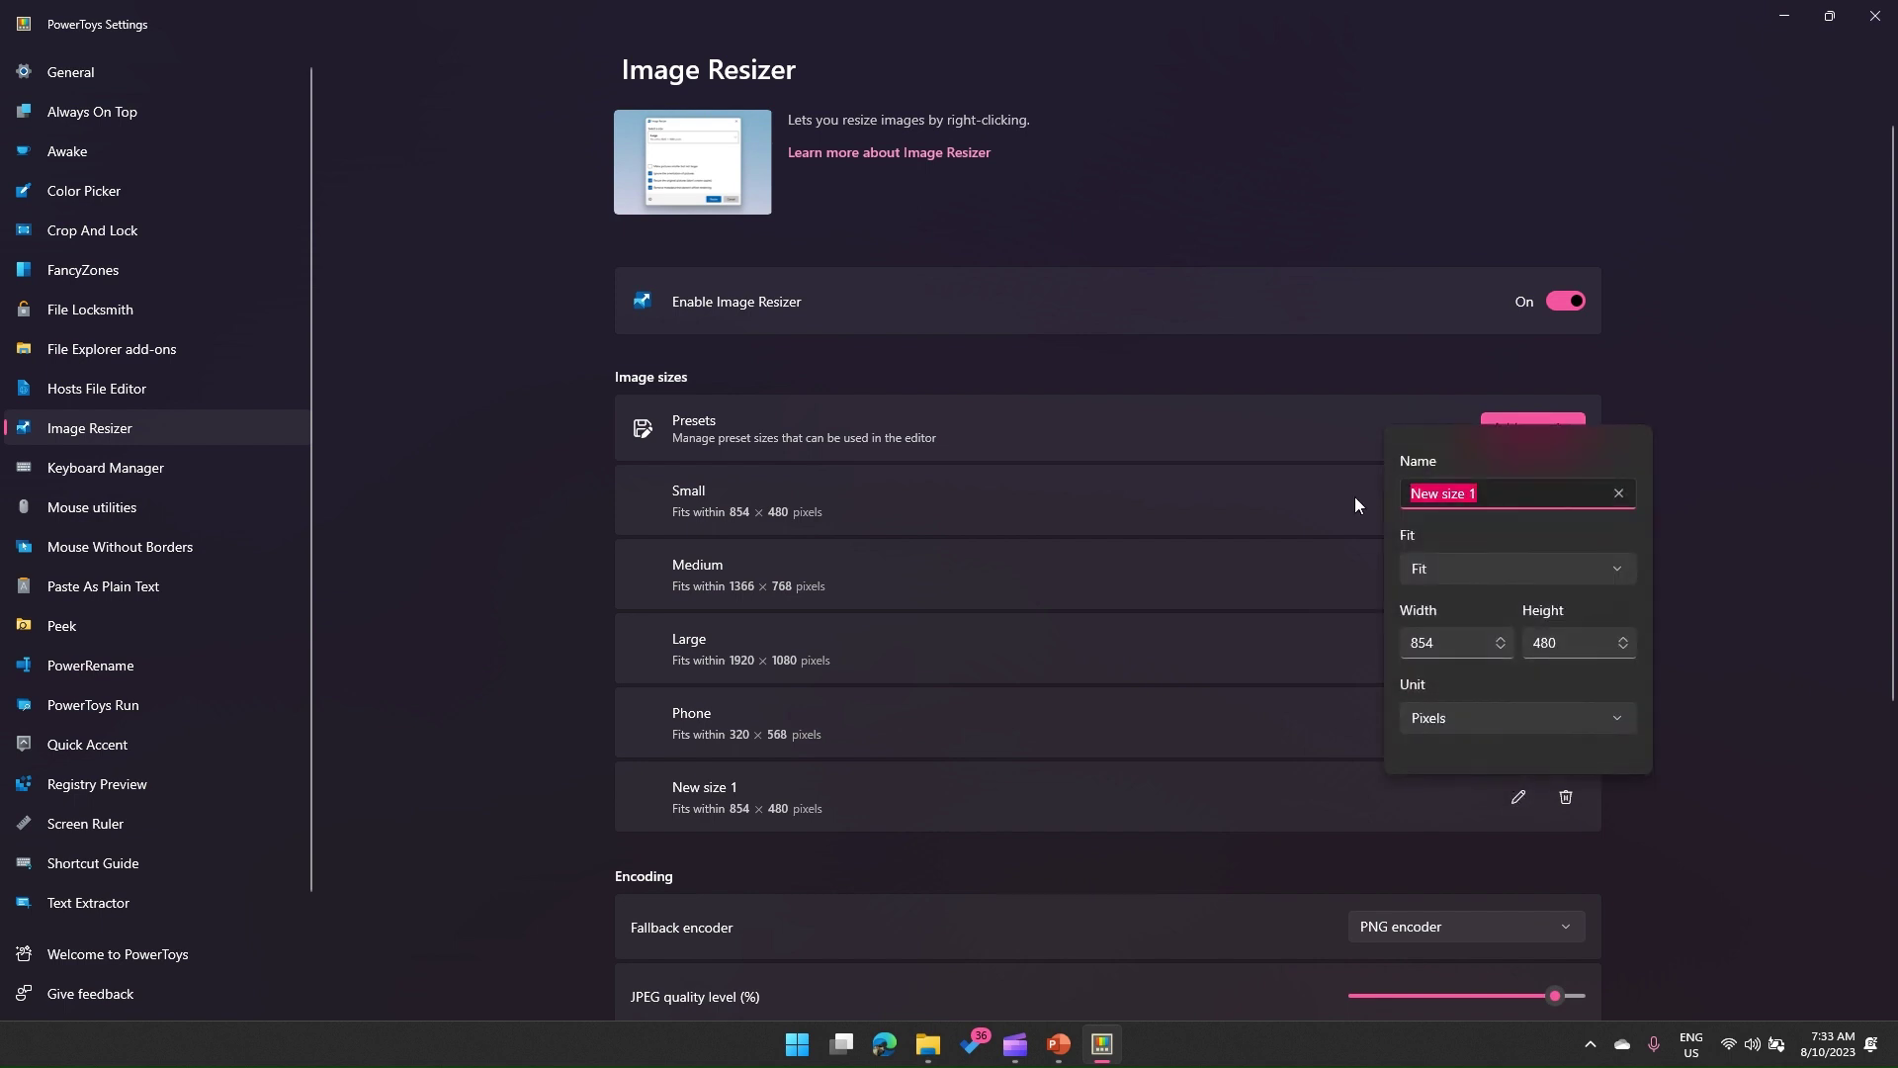
pyautogui.write('Girish Size')
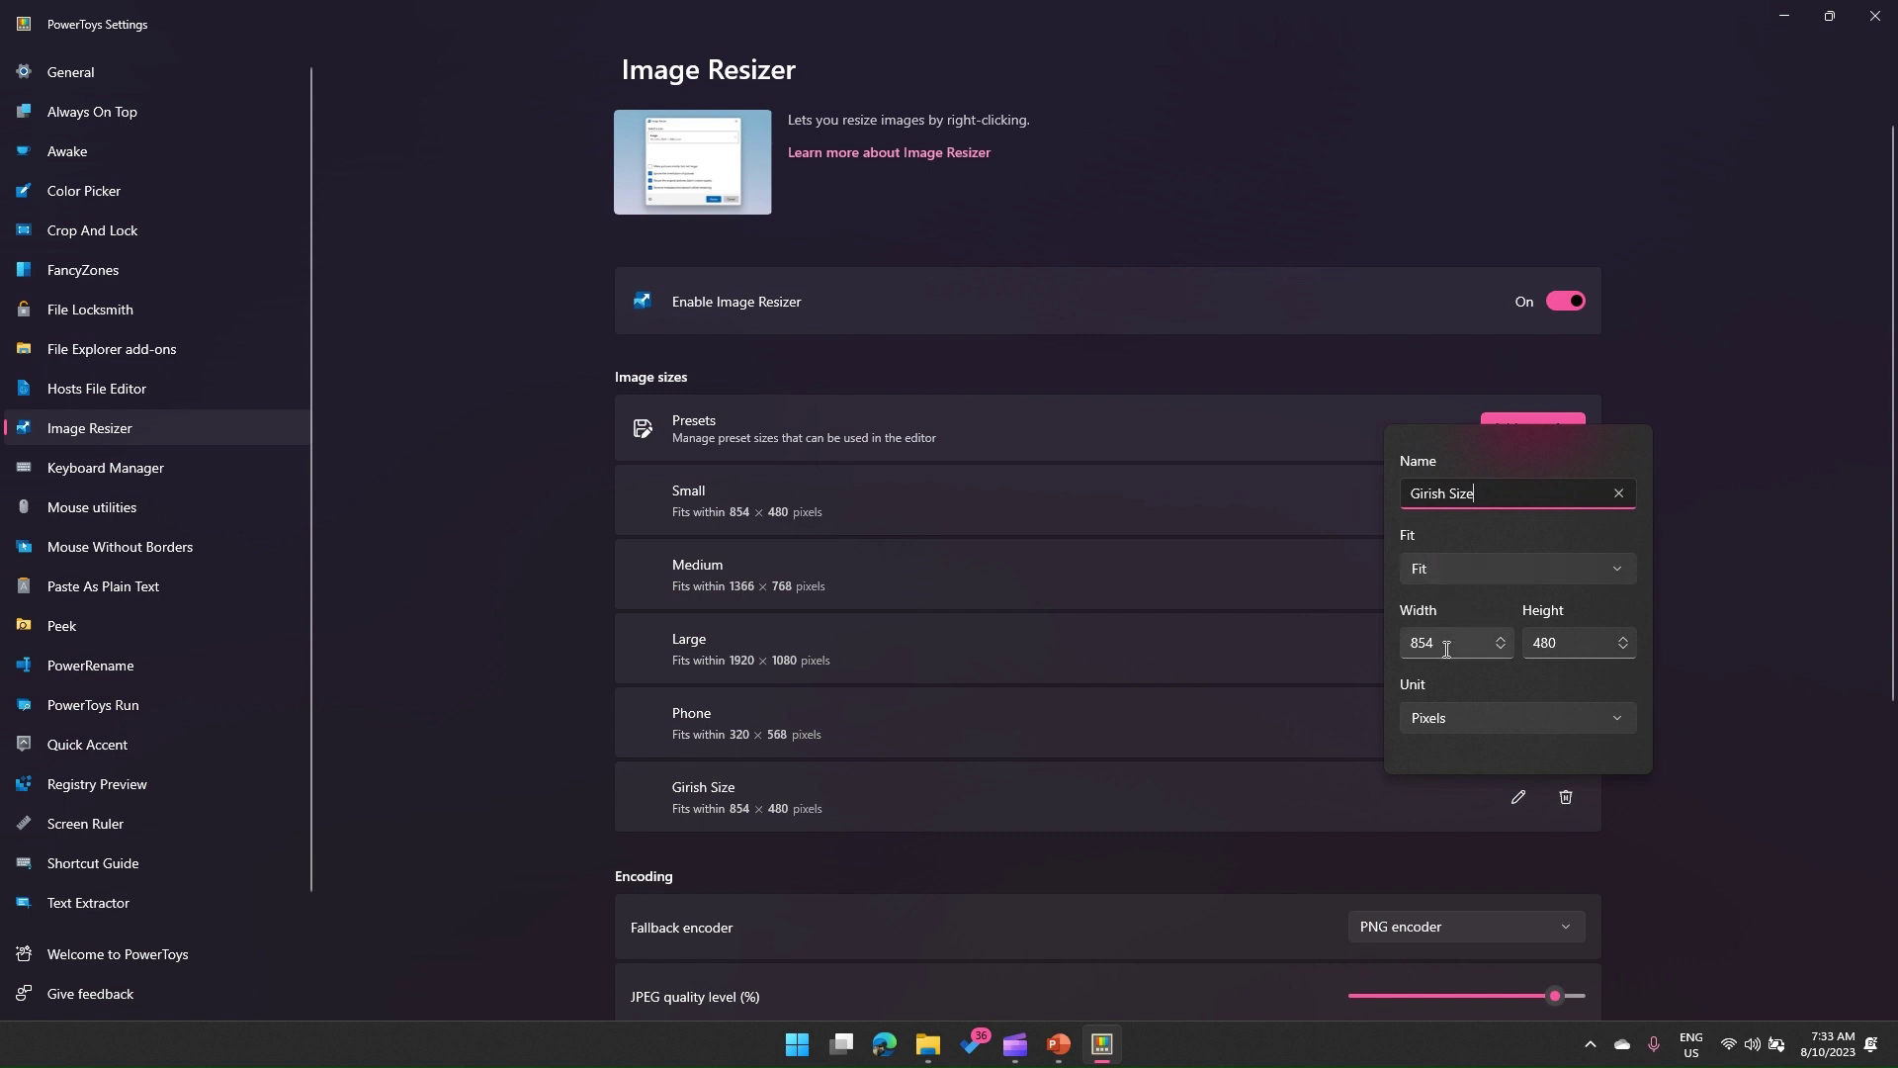
pyautogui.click(1446, 648)
pyautogui.write('700')
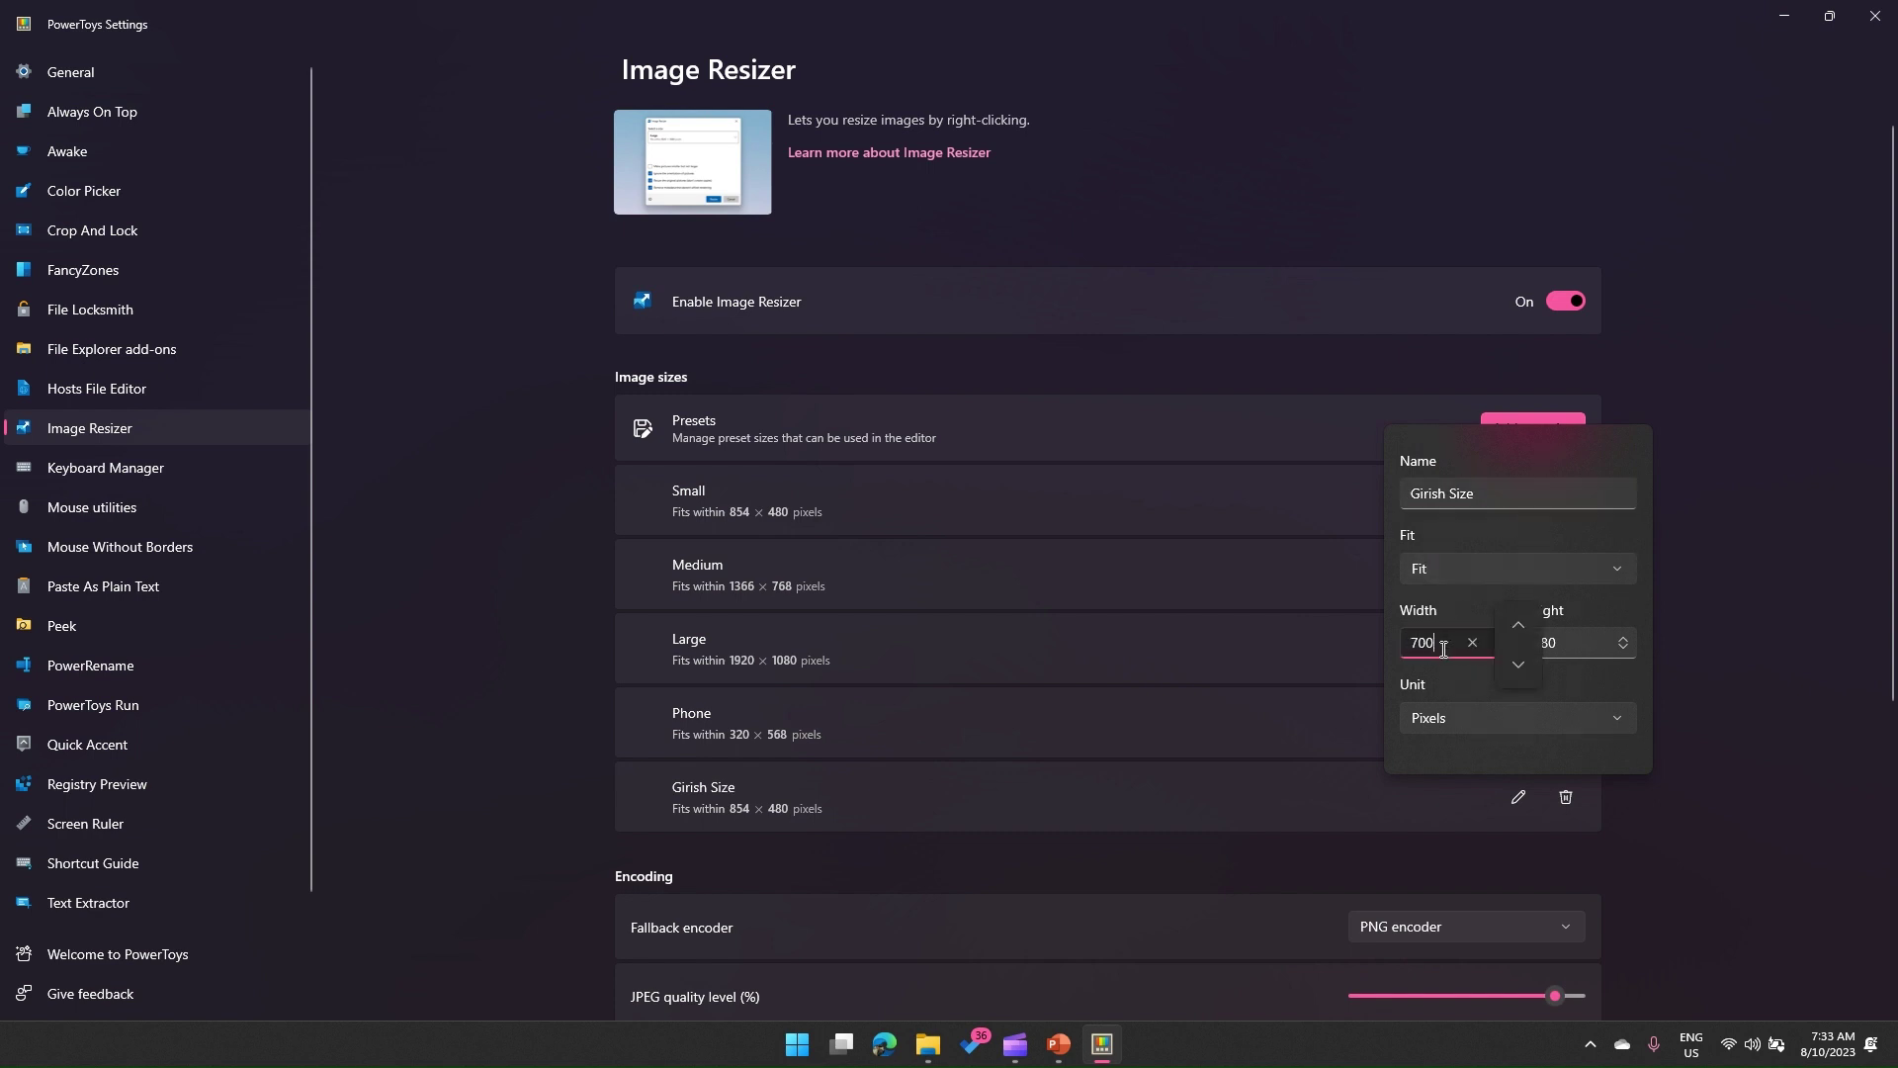
pyautogui.press('Tab')
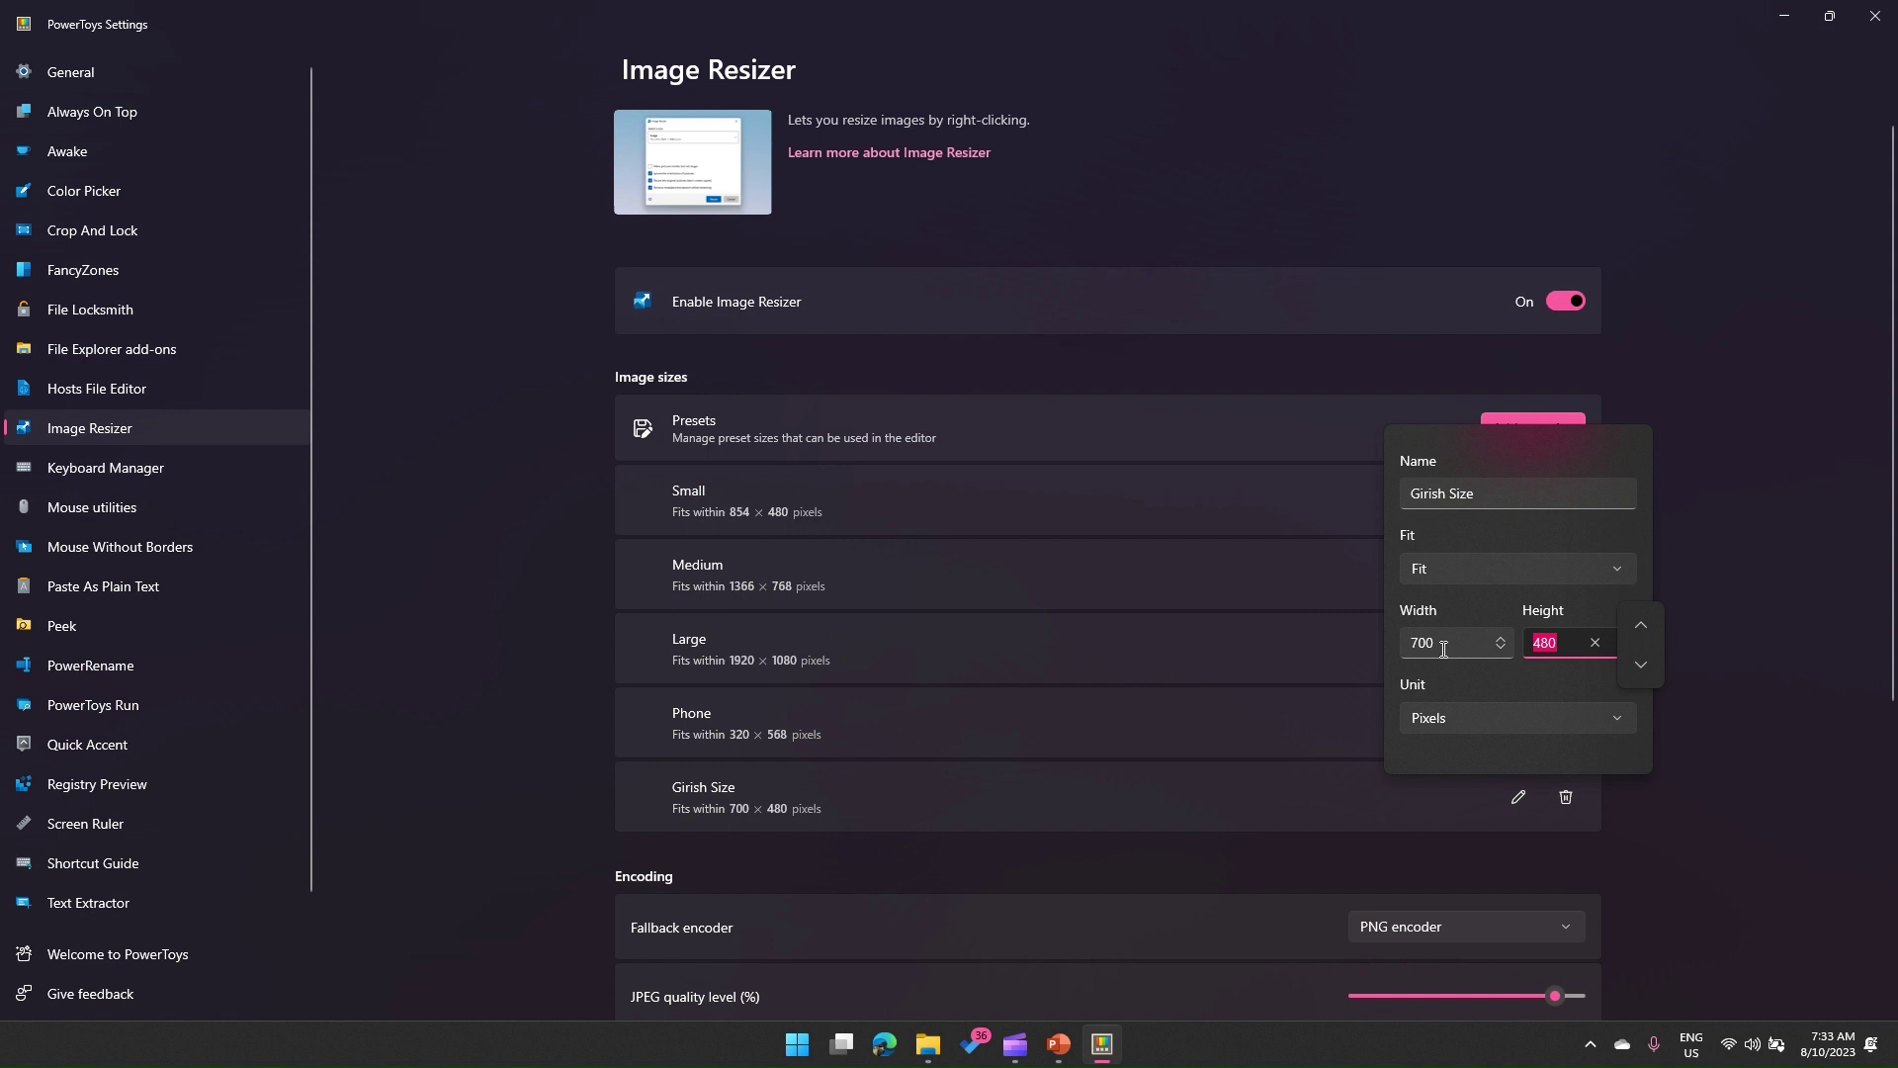
pyautogui.write('400')
pyautogui.click(1748, 557)
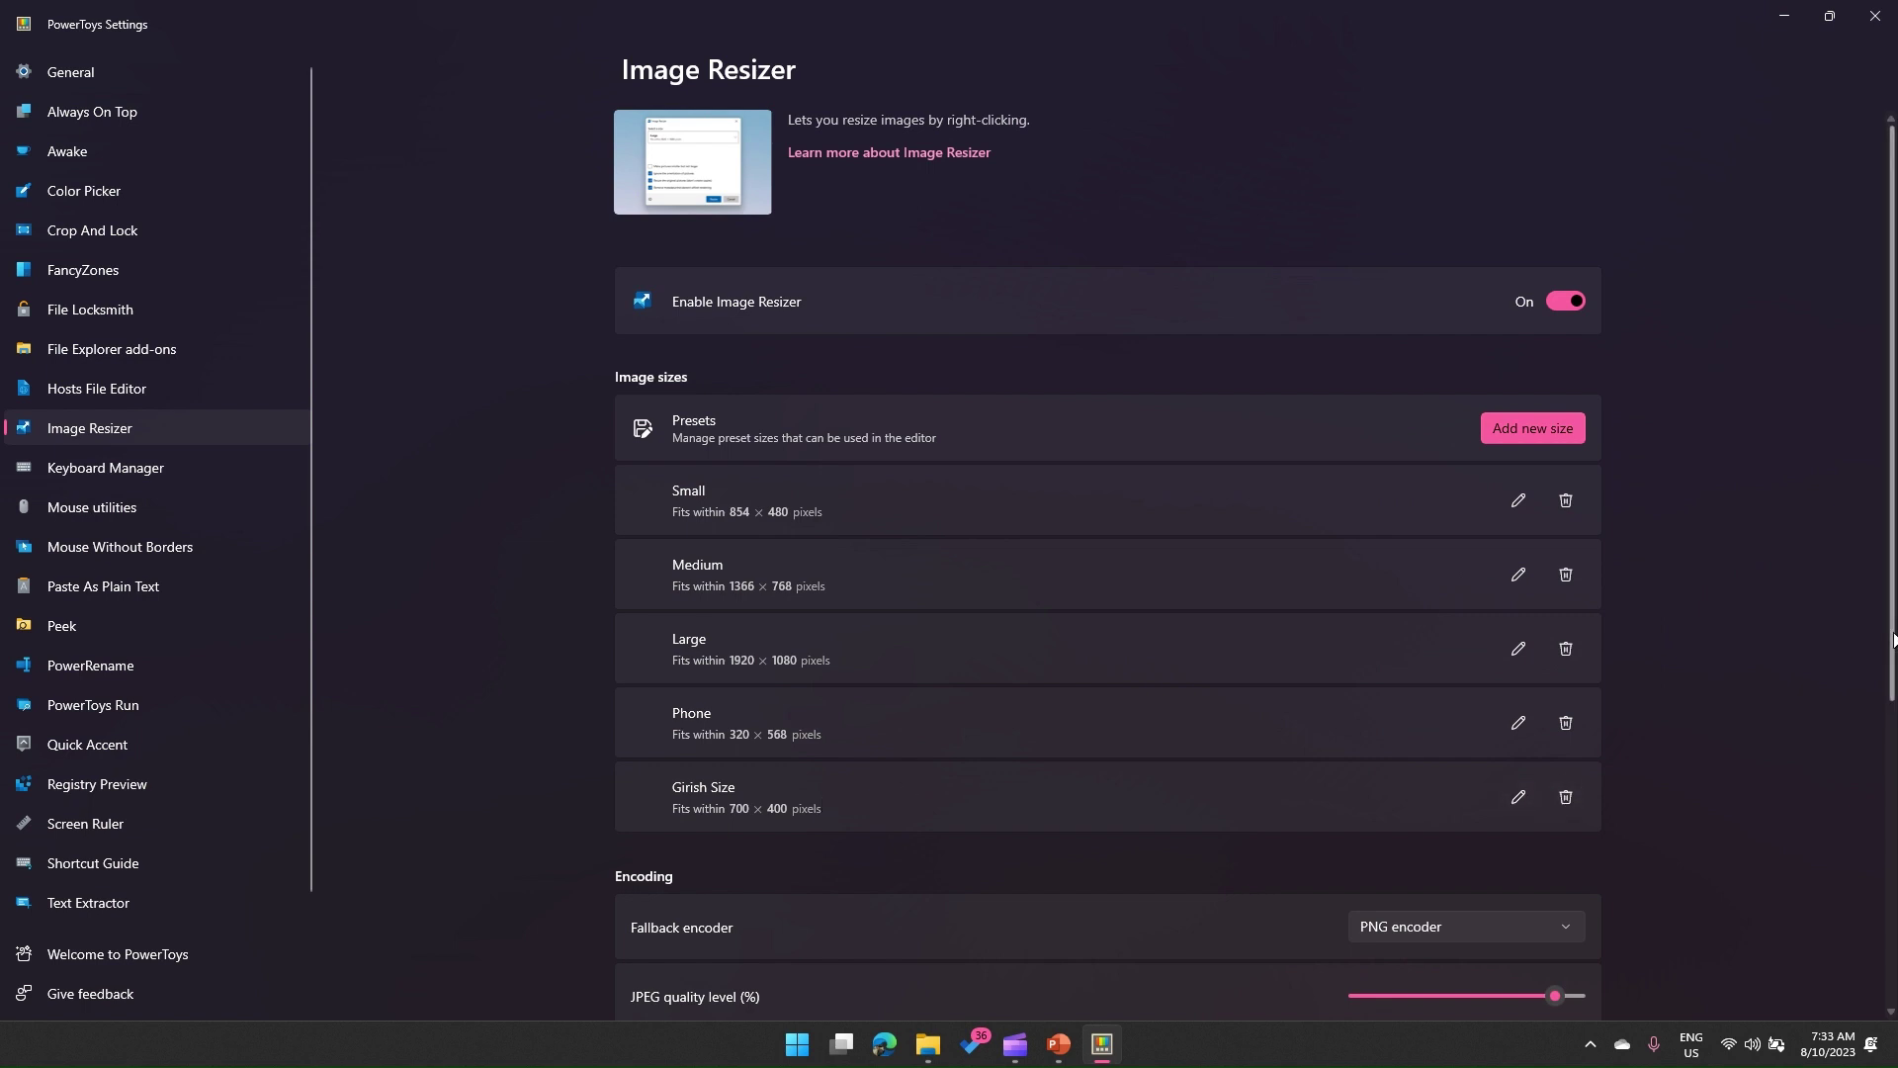
# Try JPEG quality at 14 and 93, and review PNG interlacing and TIFF compression unchanged.
pyautogui.moveTo(1894, 643); pyautogui.dragTo(1894, 890)
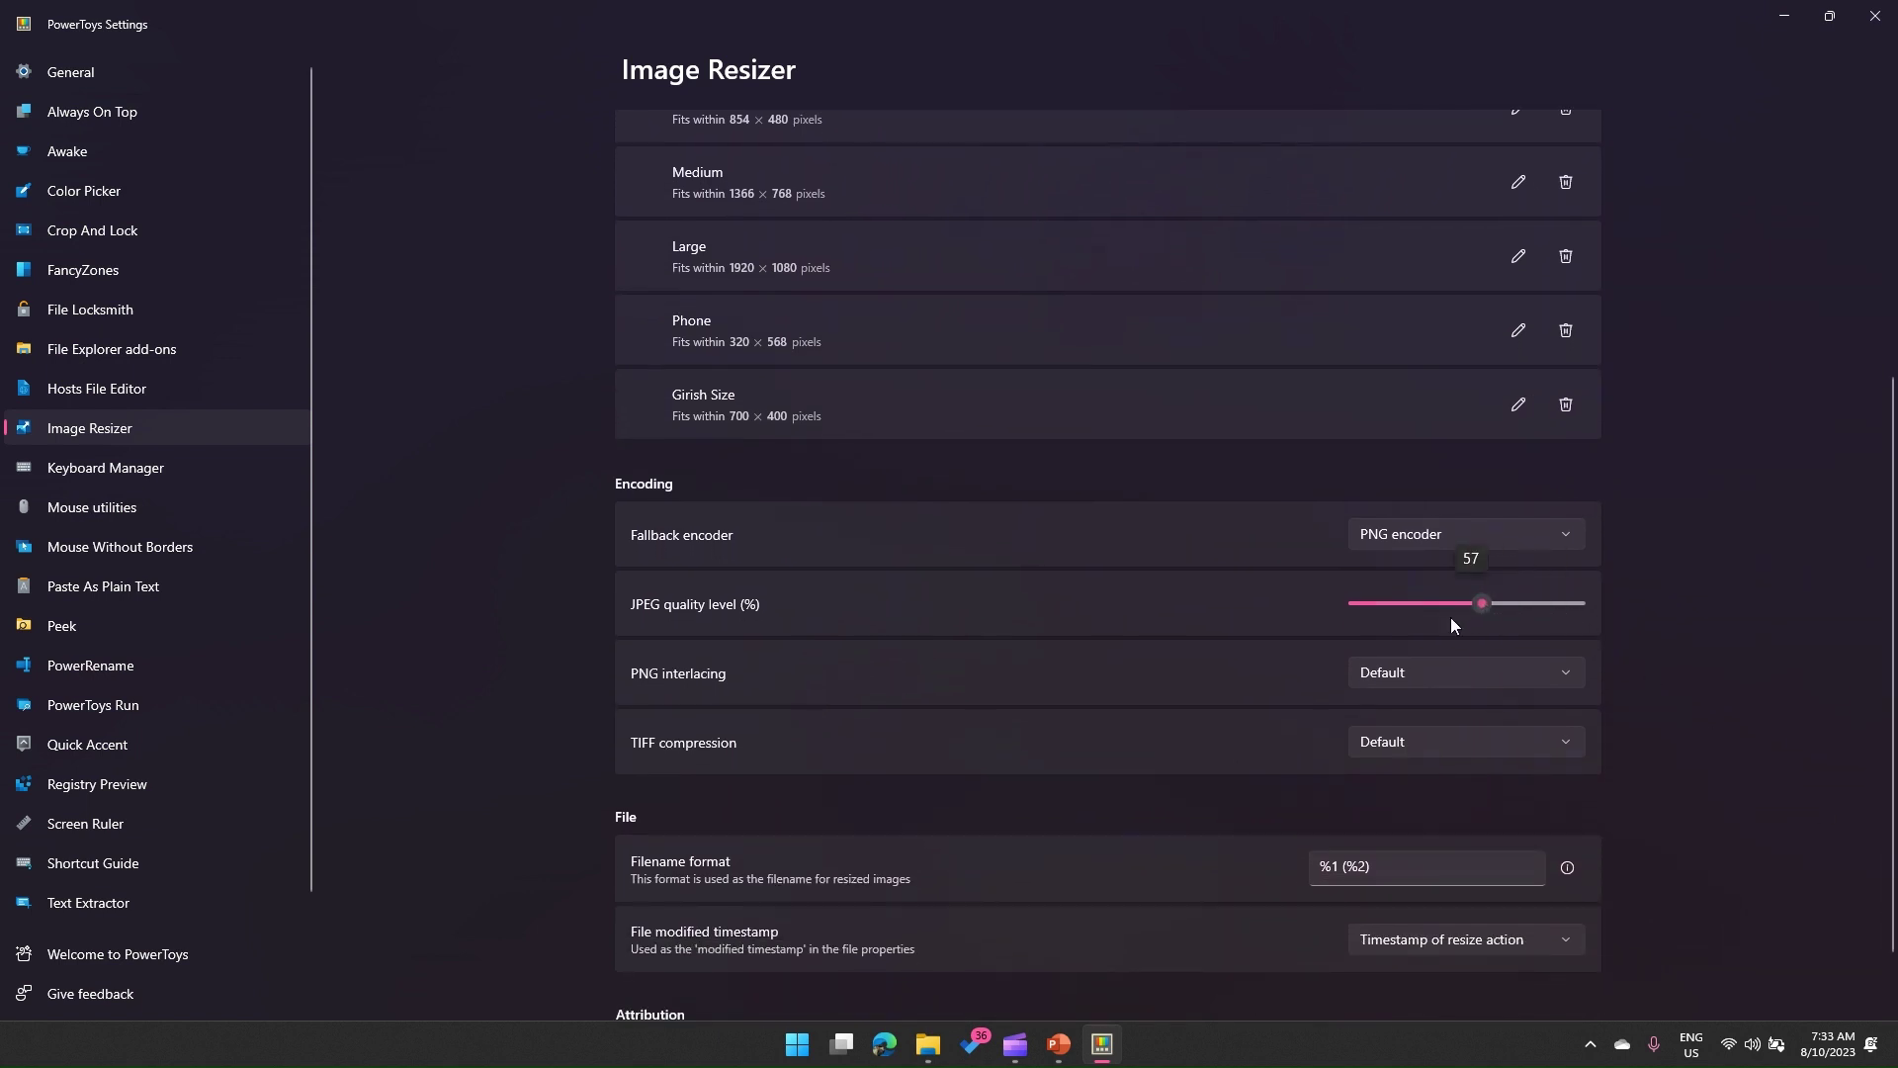
pyautogui.moveTo(1450, 617); pyautogui.dragTo(1381, 621)
pyautogui.moveTo(1560, 603); pyautogui.dragTo(1560, 603)
pyautogui.click(1419, 670)
pyautogui.click(1640, 649)
pyautogui.click(1481, 744)
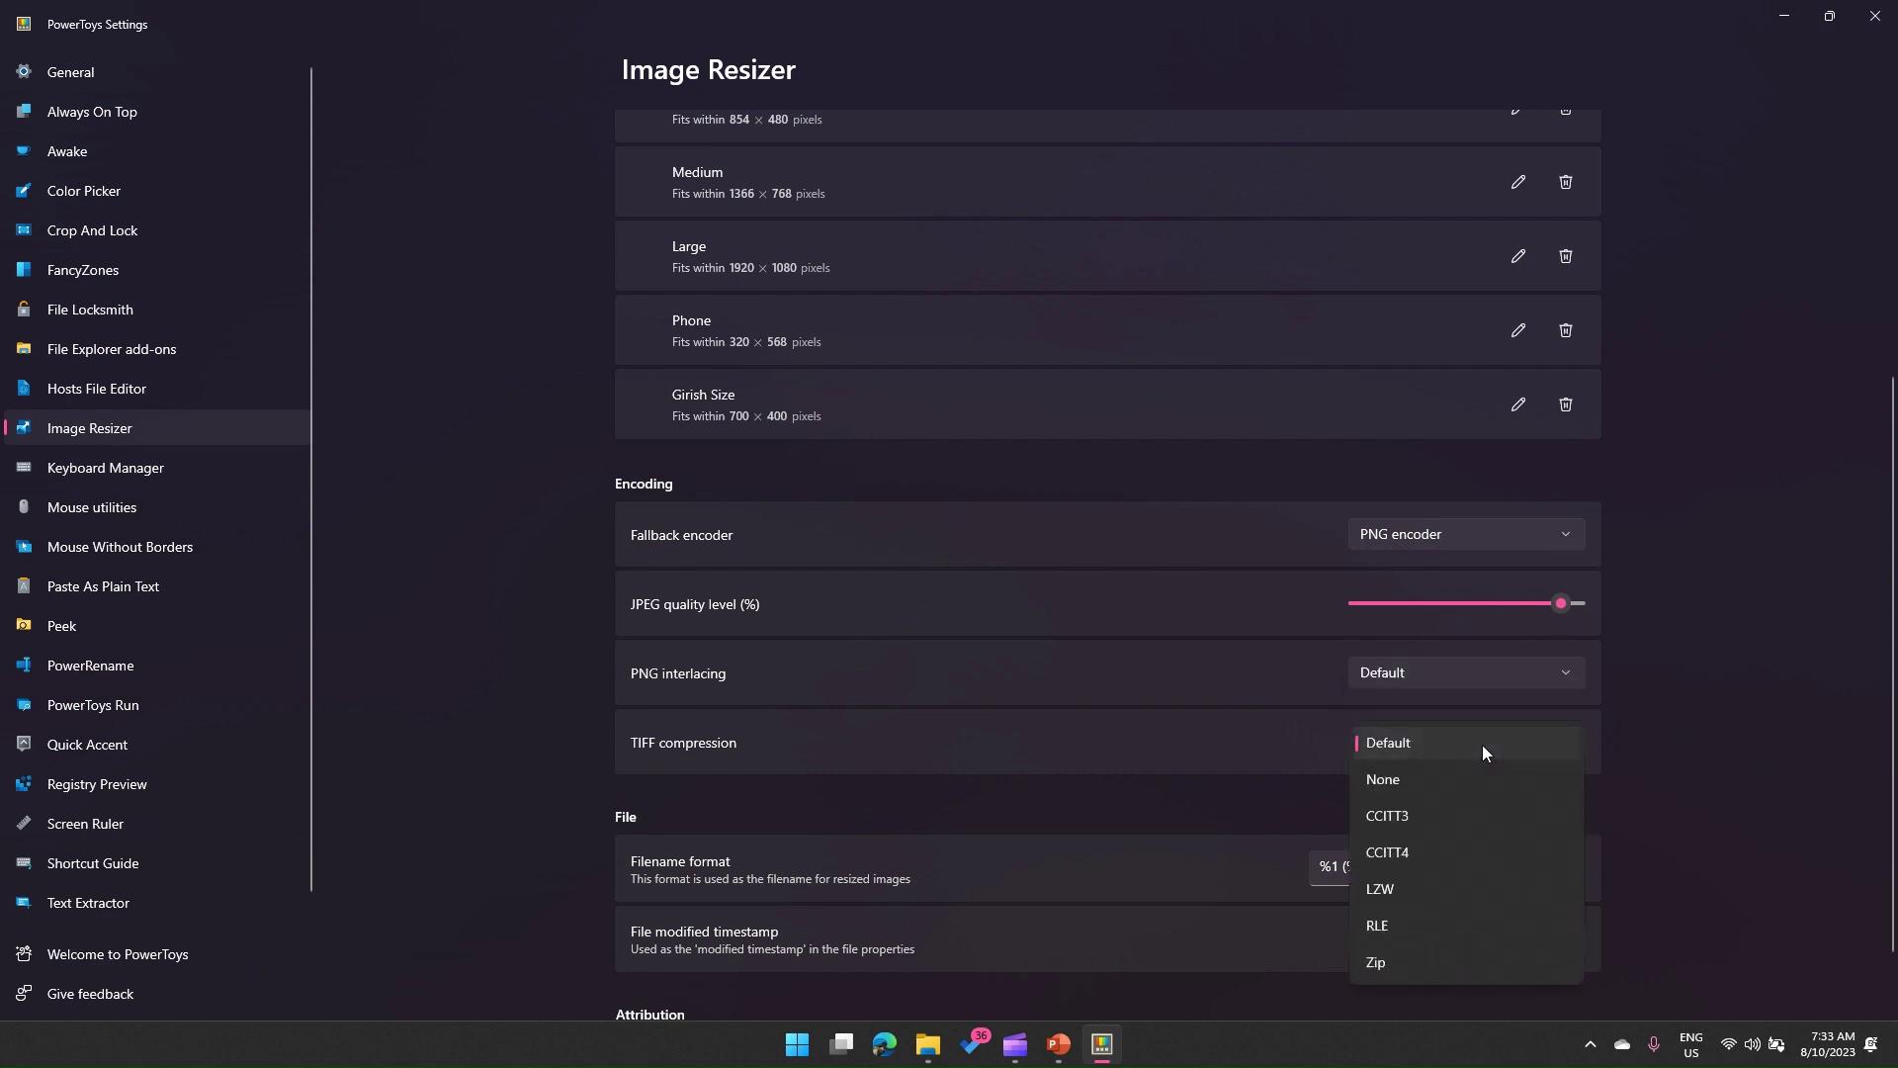
pyautogui.click(1751, 713)
# Leave the filename format and resize-action timestamp unchanged, then return to the XX folder.
pyautogui.scroll(-1, 1888, 691)
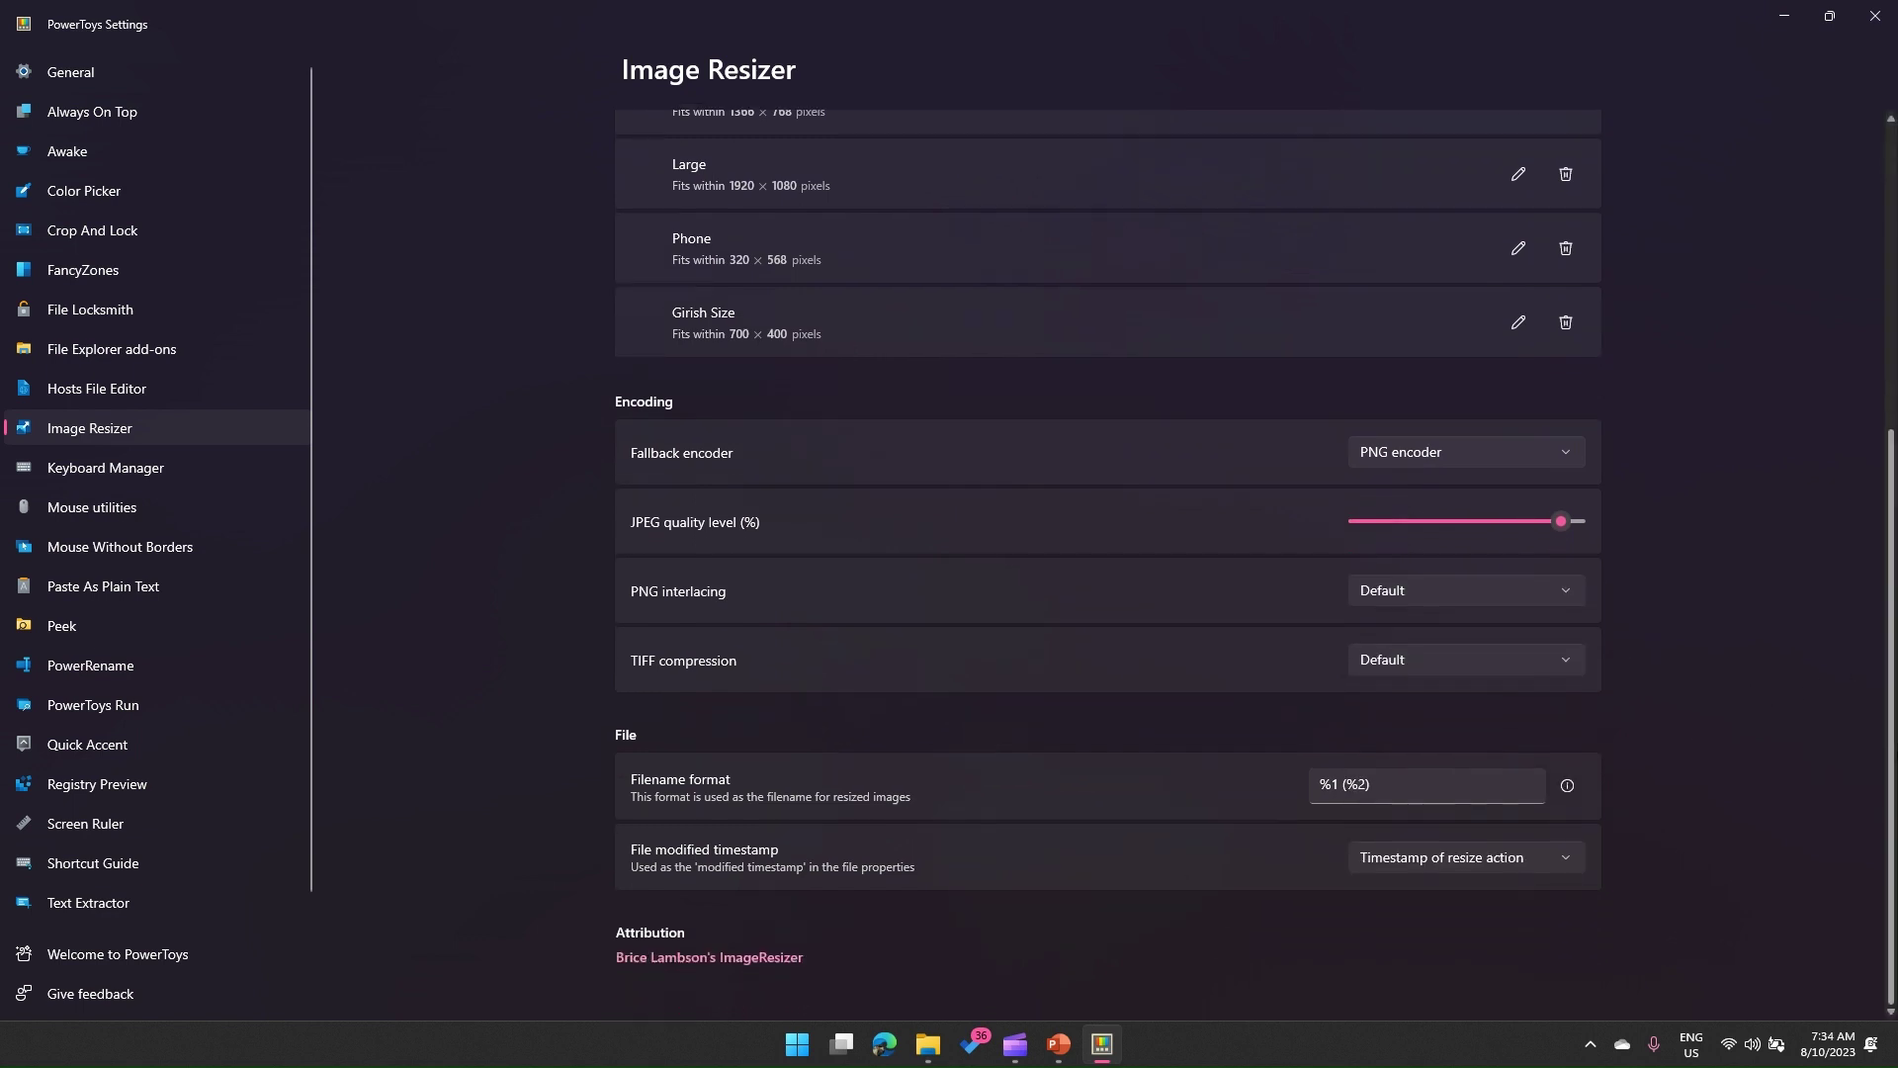
pyautogui.click(1410, 786)
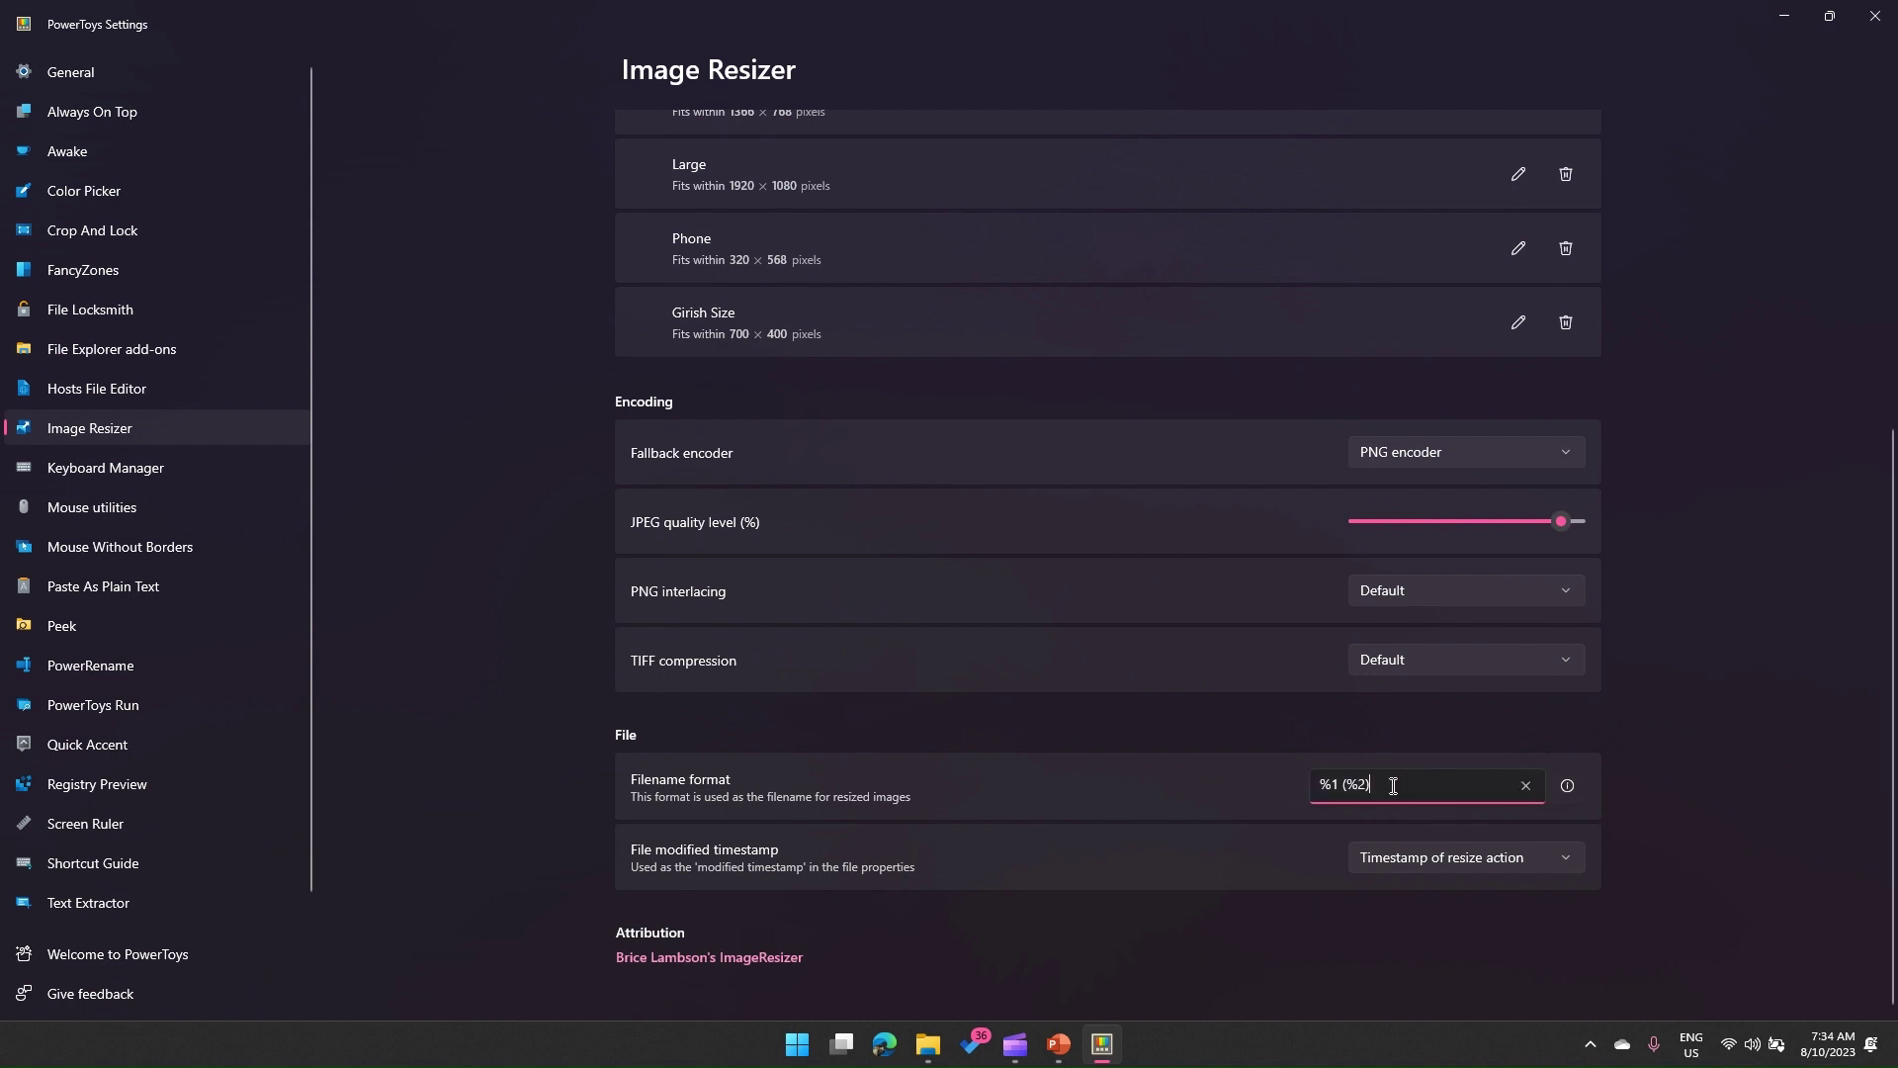
pyautogui.moveTo(1398, 786); pyautogui.dragTo(1309, 788)
pyautogui.click(883, 870)
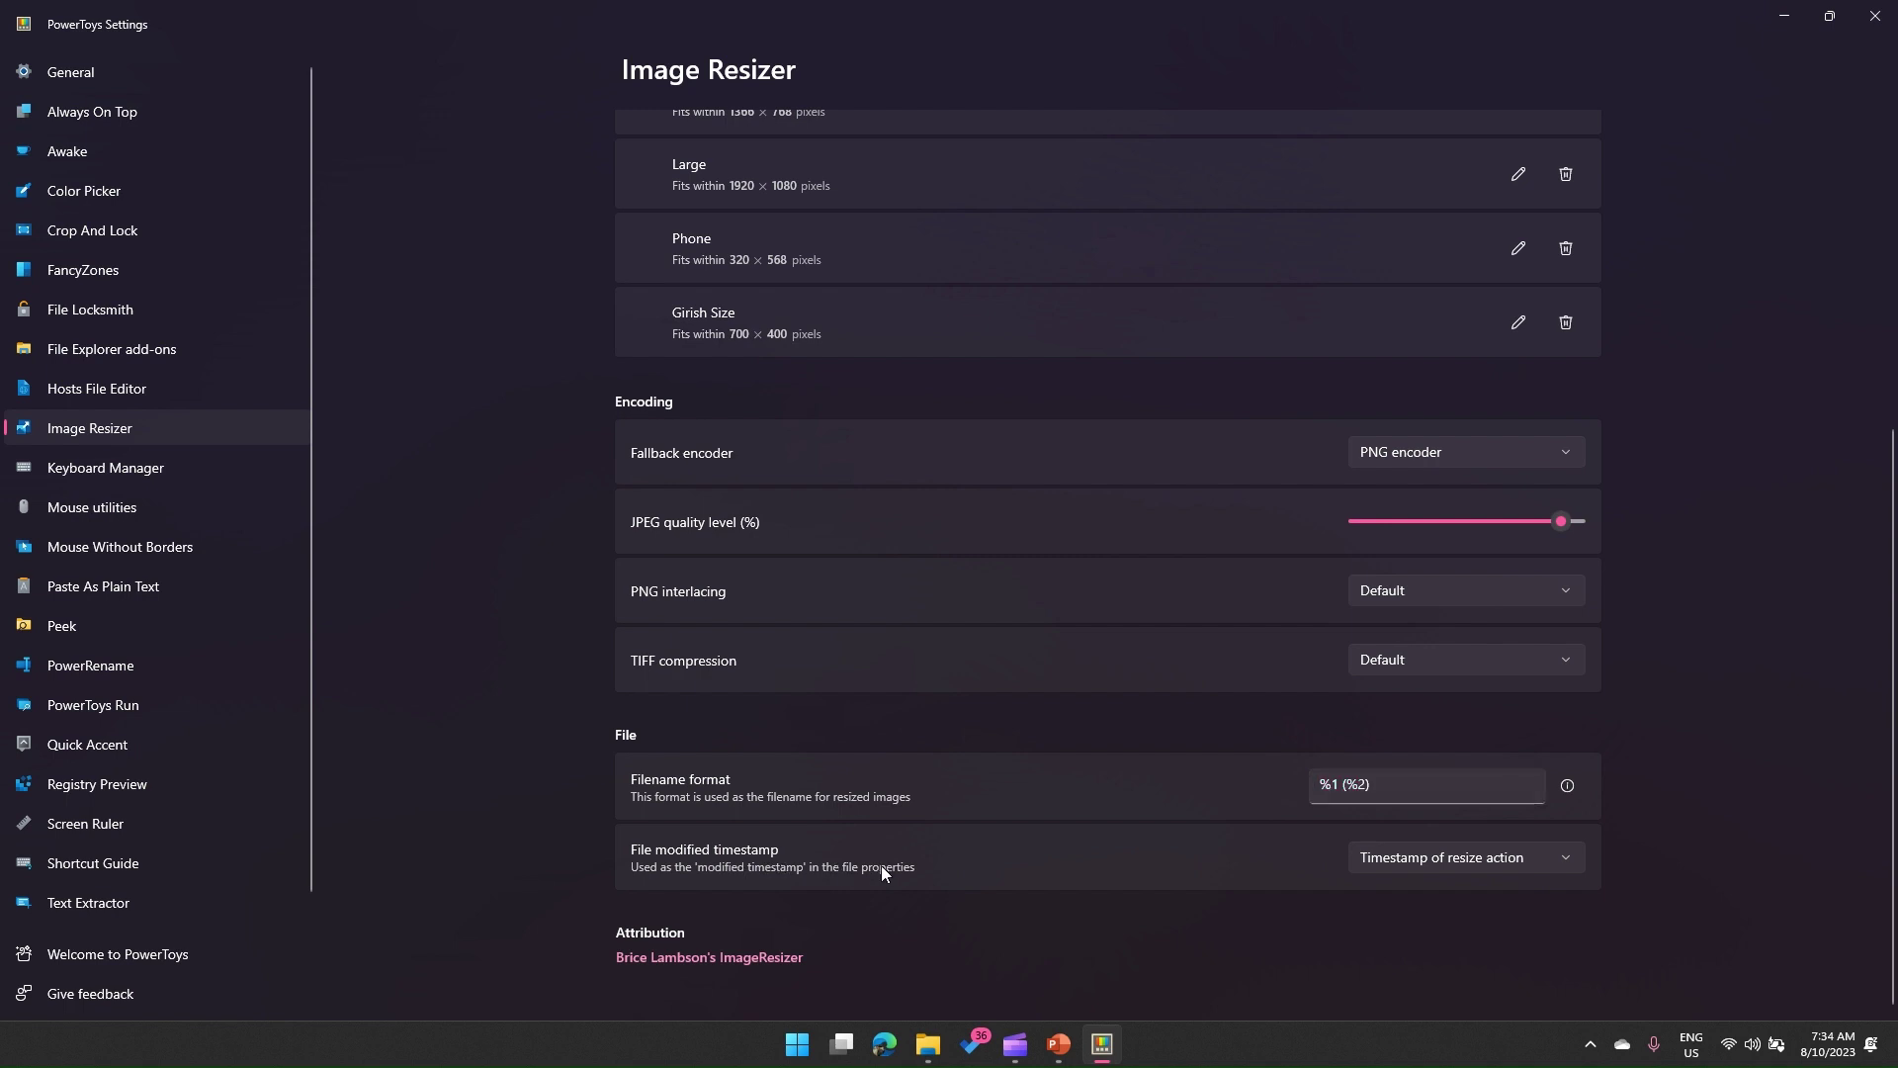
pyautogui.click(1409, 857)
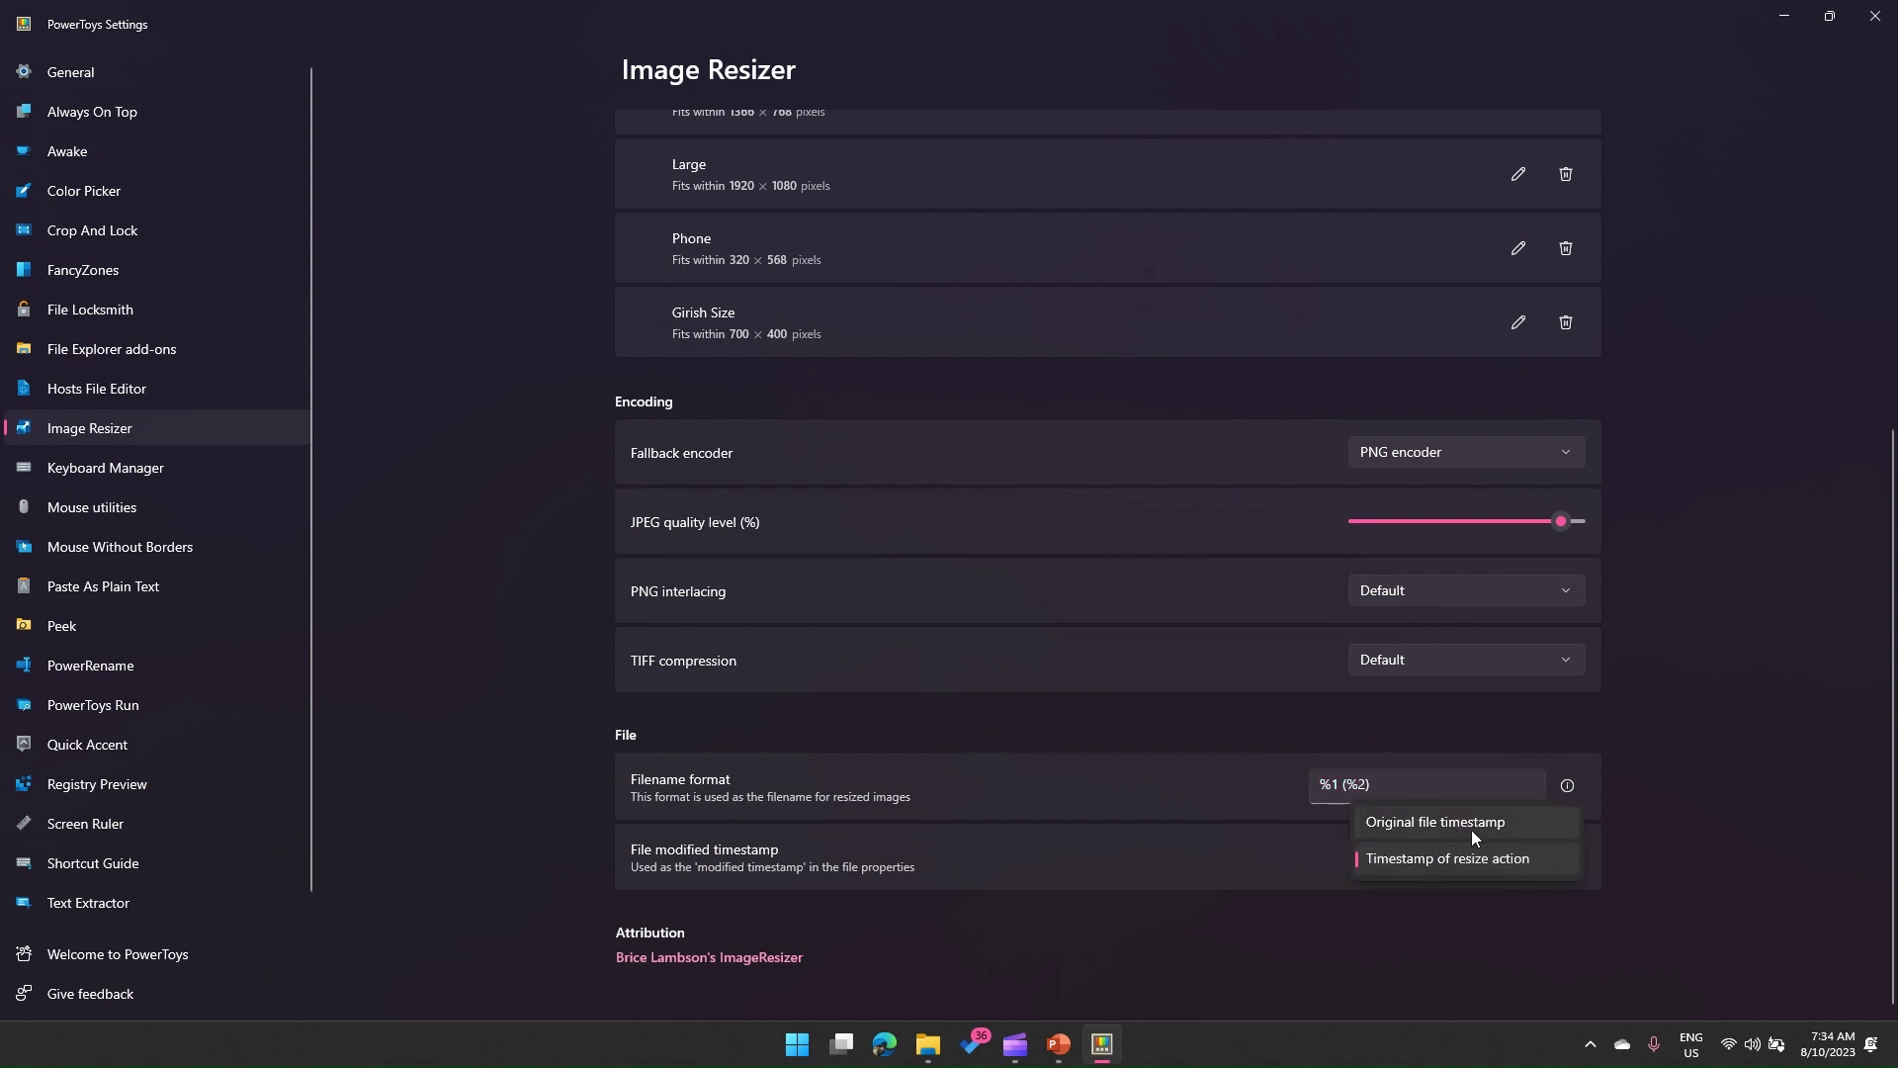
pyautogui.click(1699, 821)
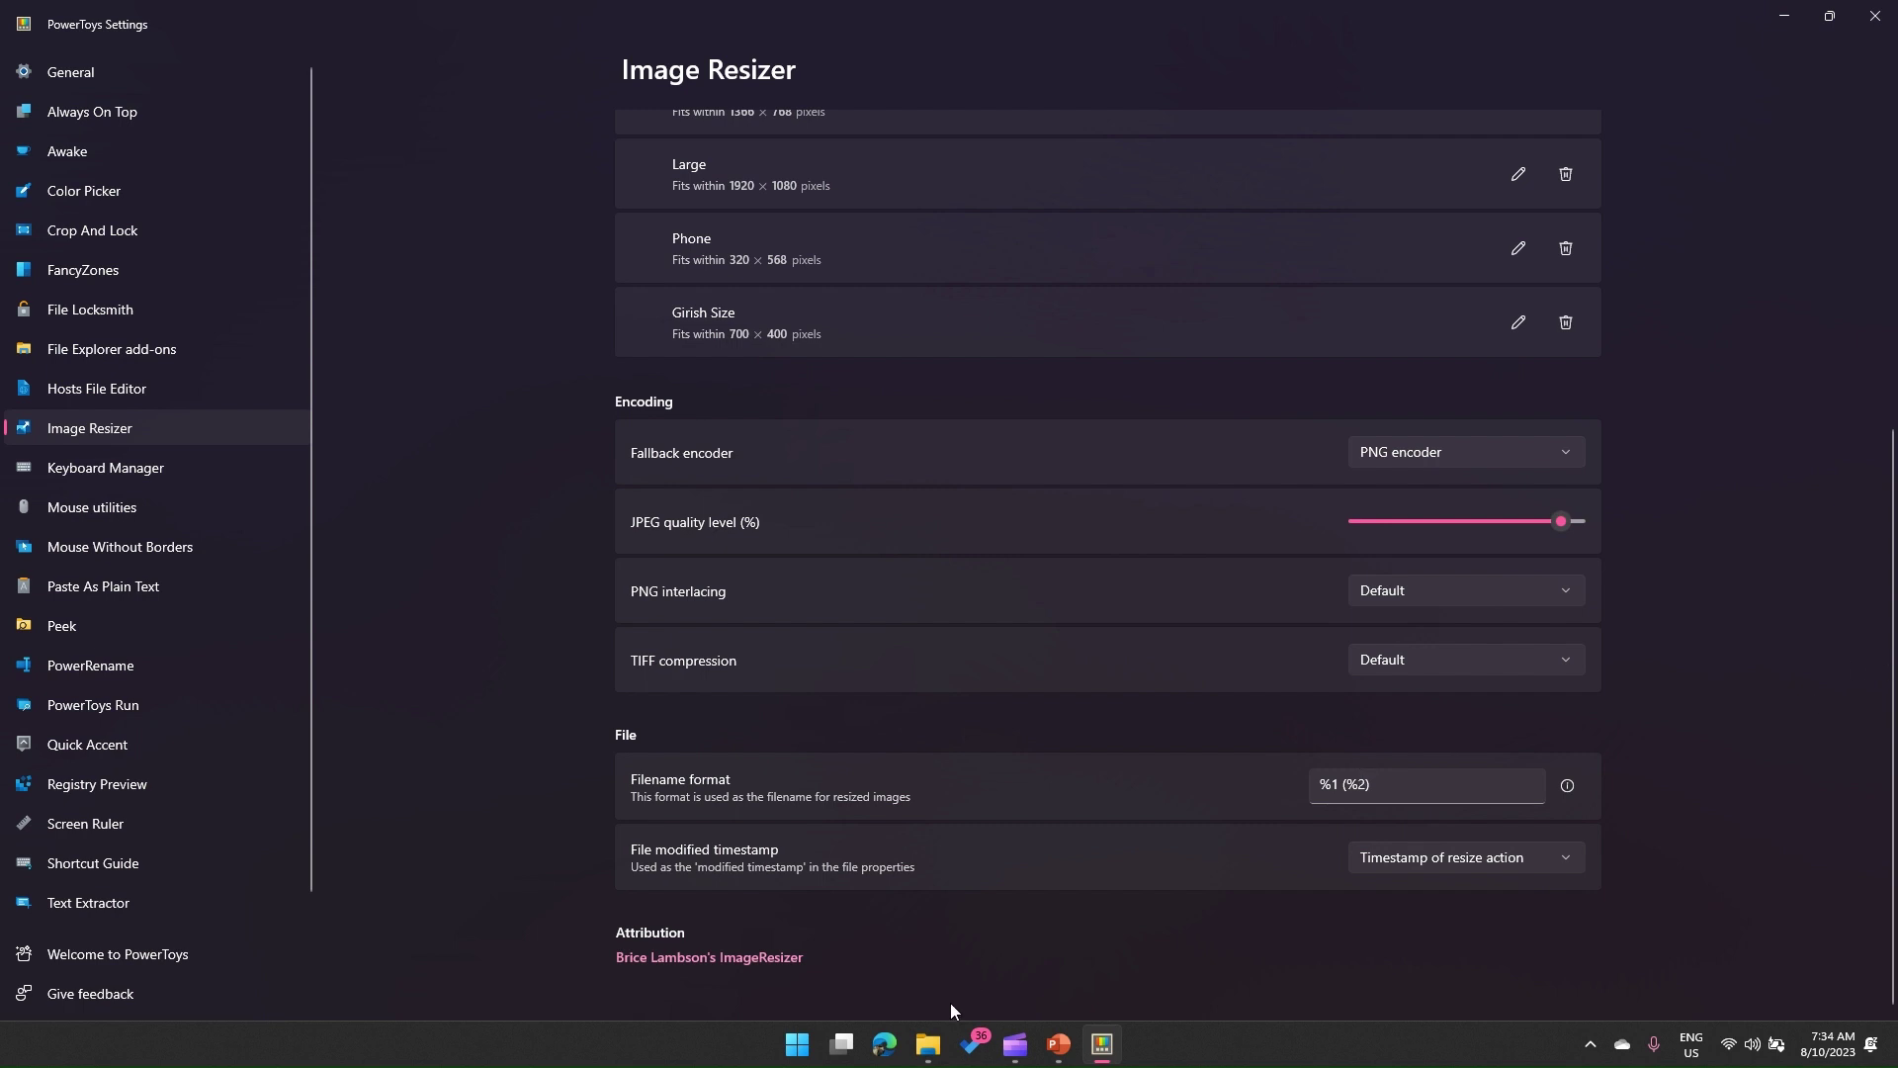
pyautogui.click(928, 1046)
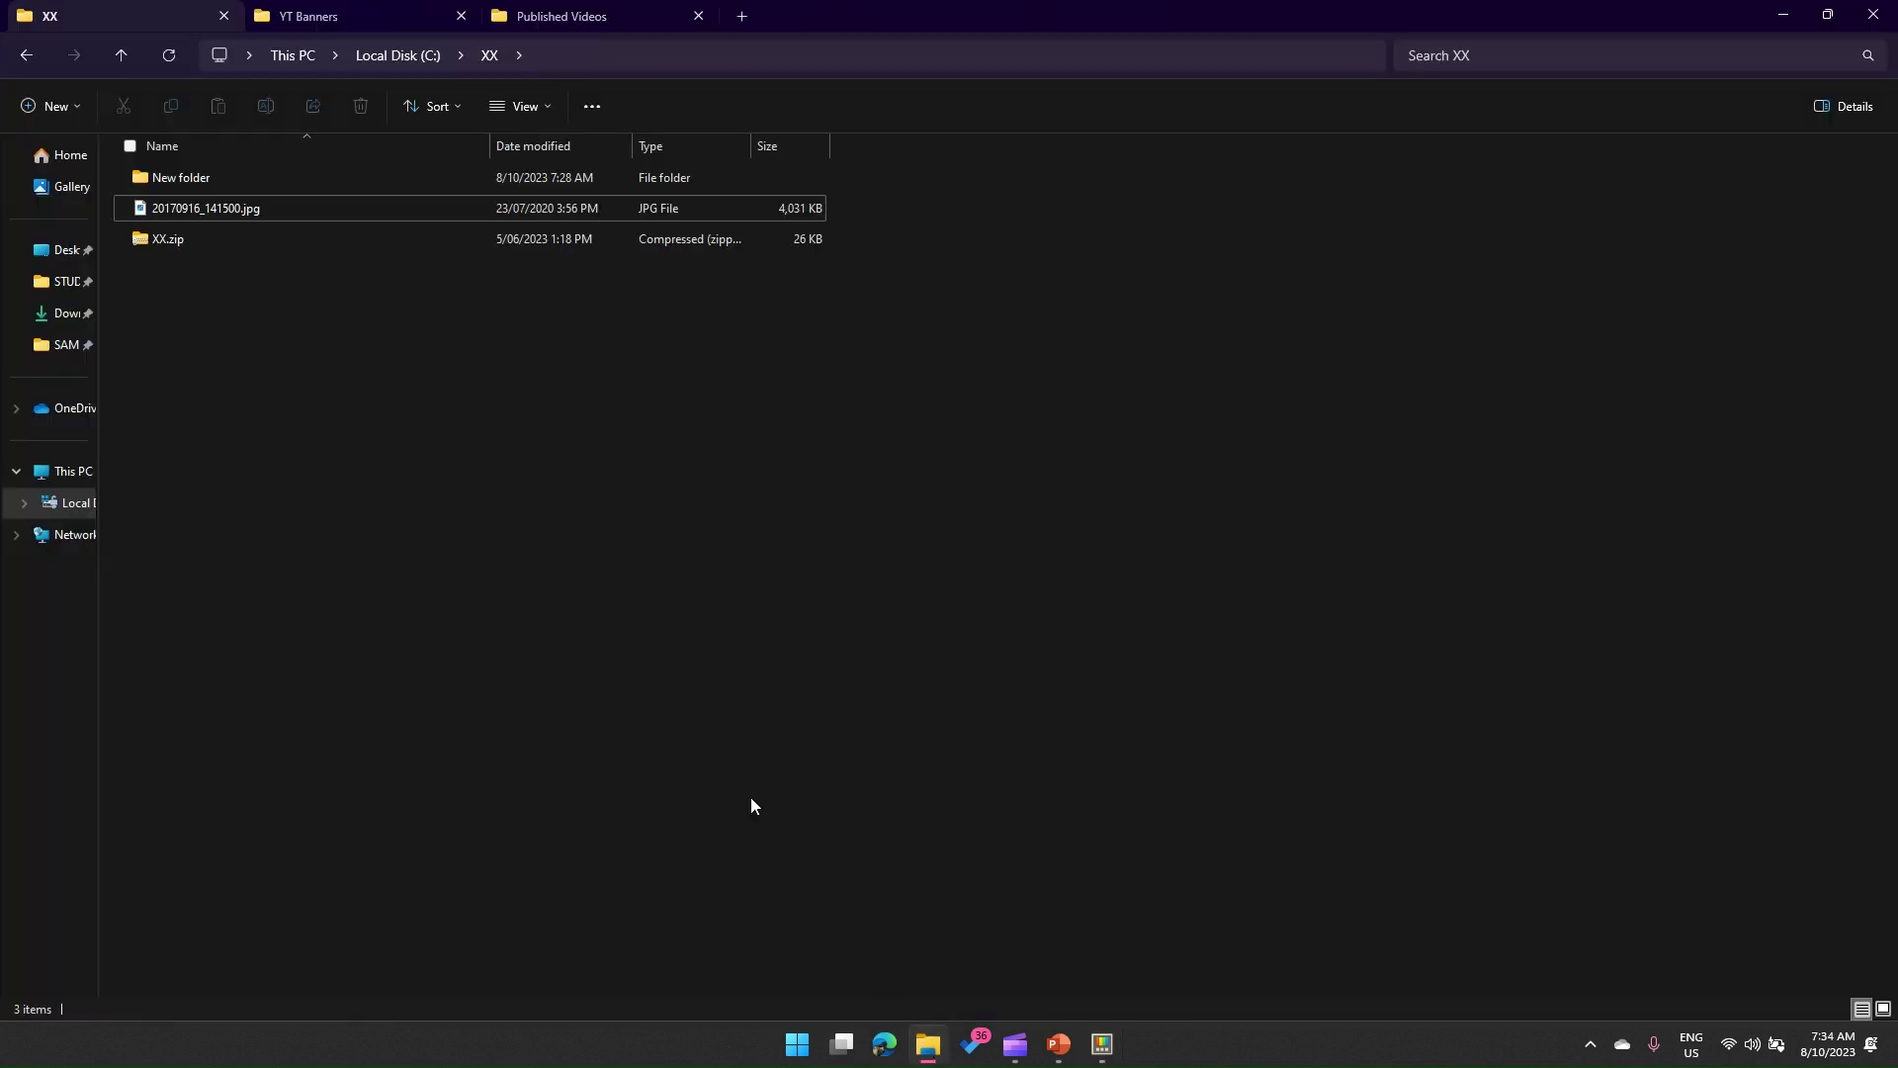
# Open 20170916_141500.jpg in Photos and show its details: 3096 × 4128 pixels, 3.9 MB.
pyautogui.doubleClick(246, 205)
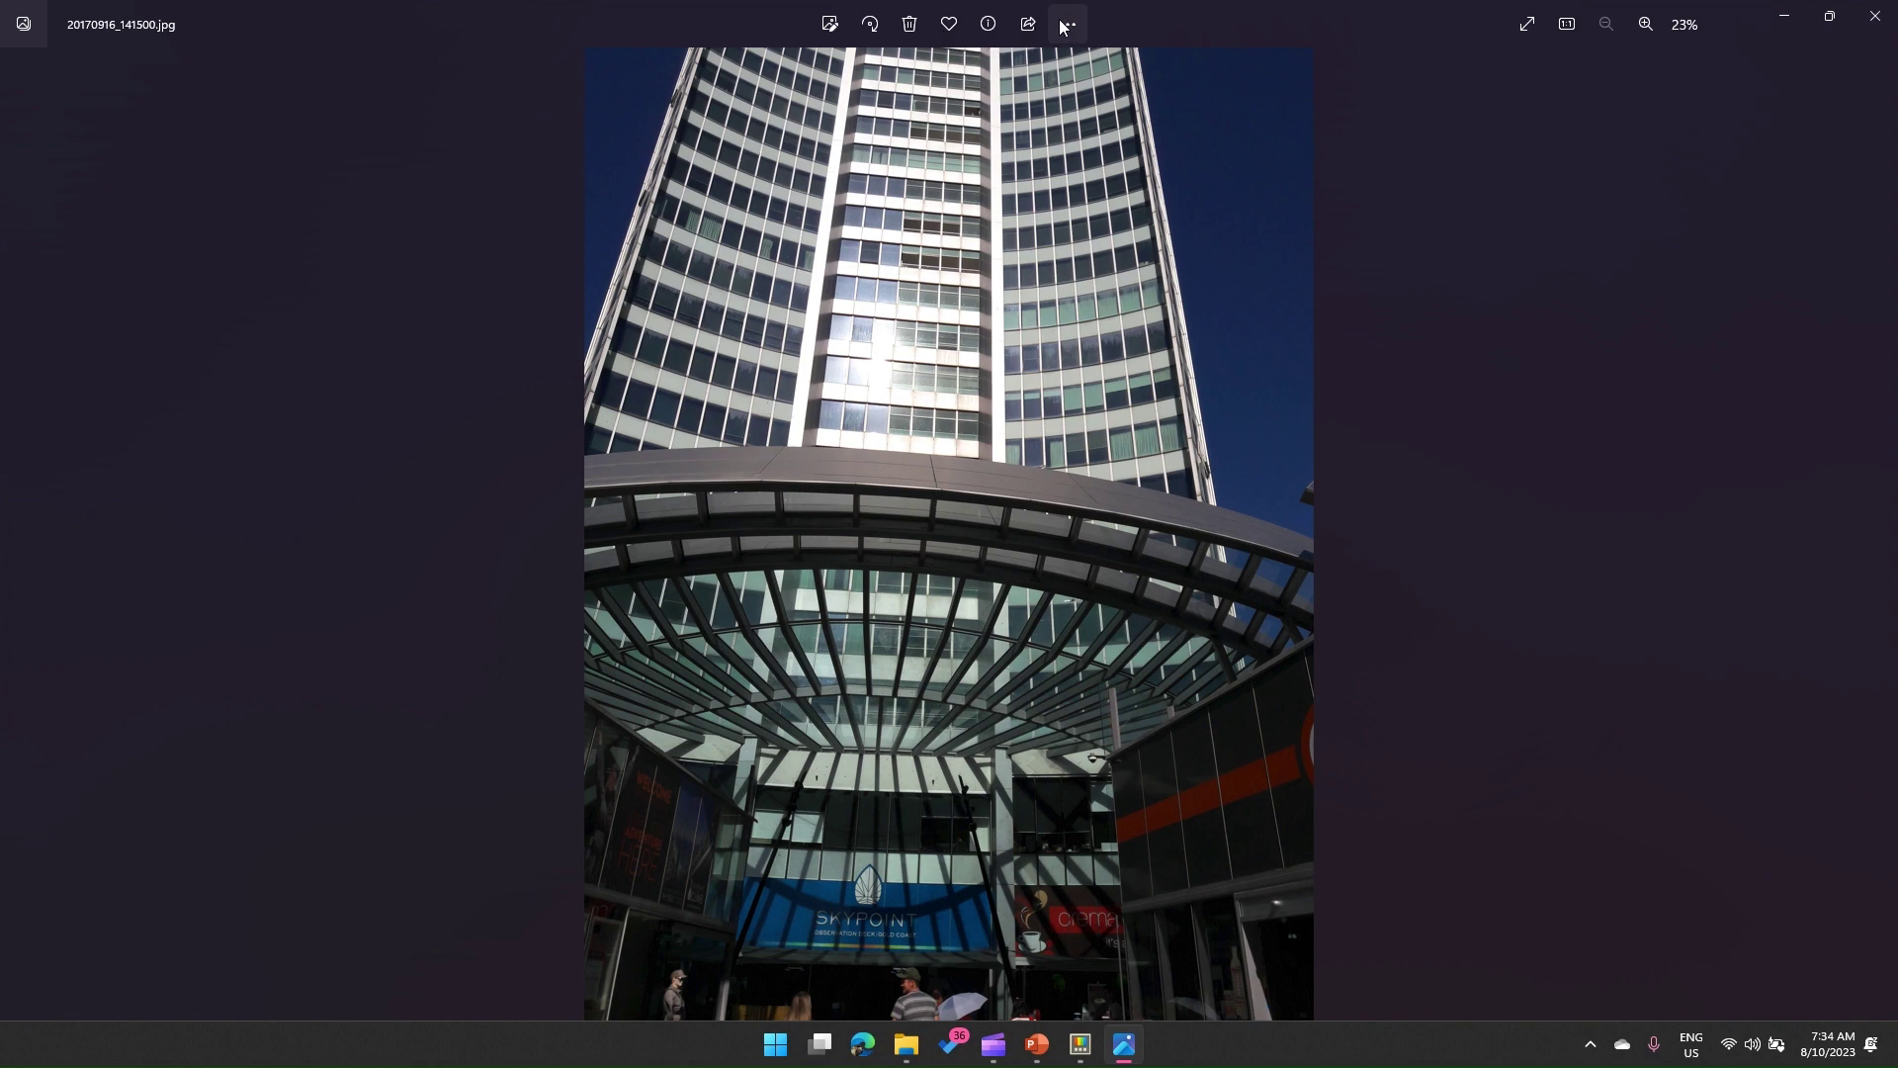
pyautogui.click(987, 23)
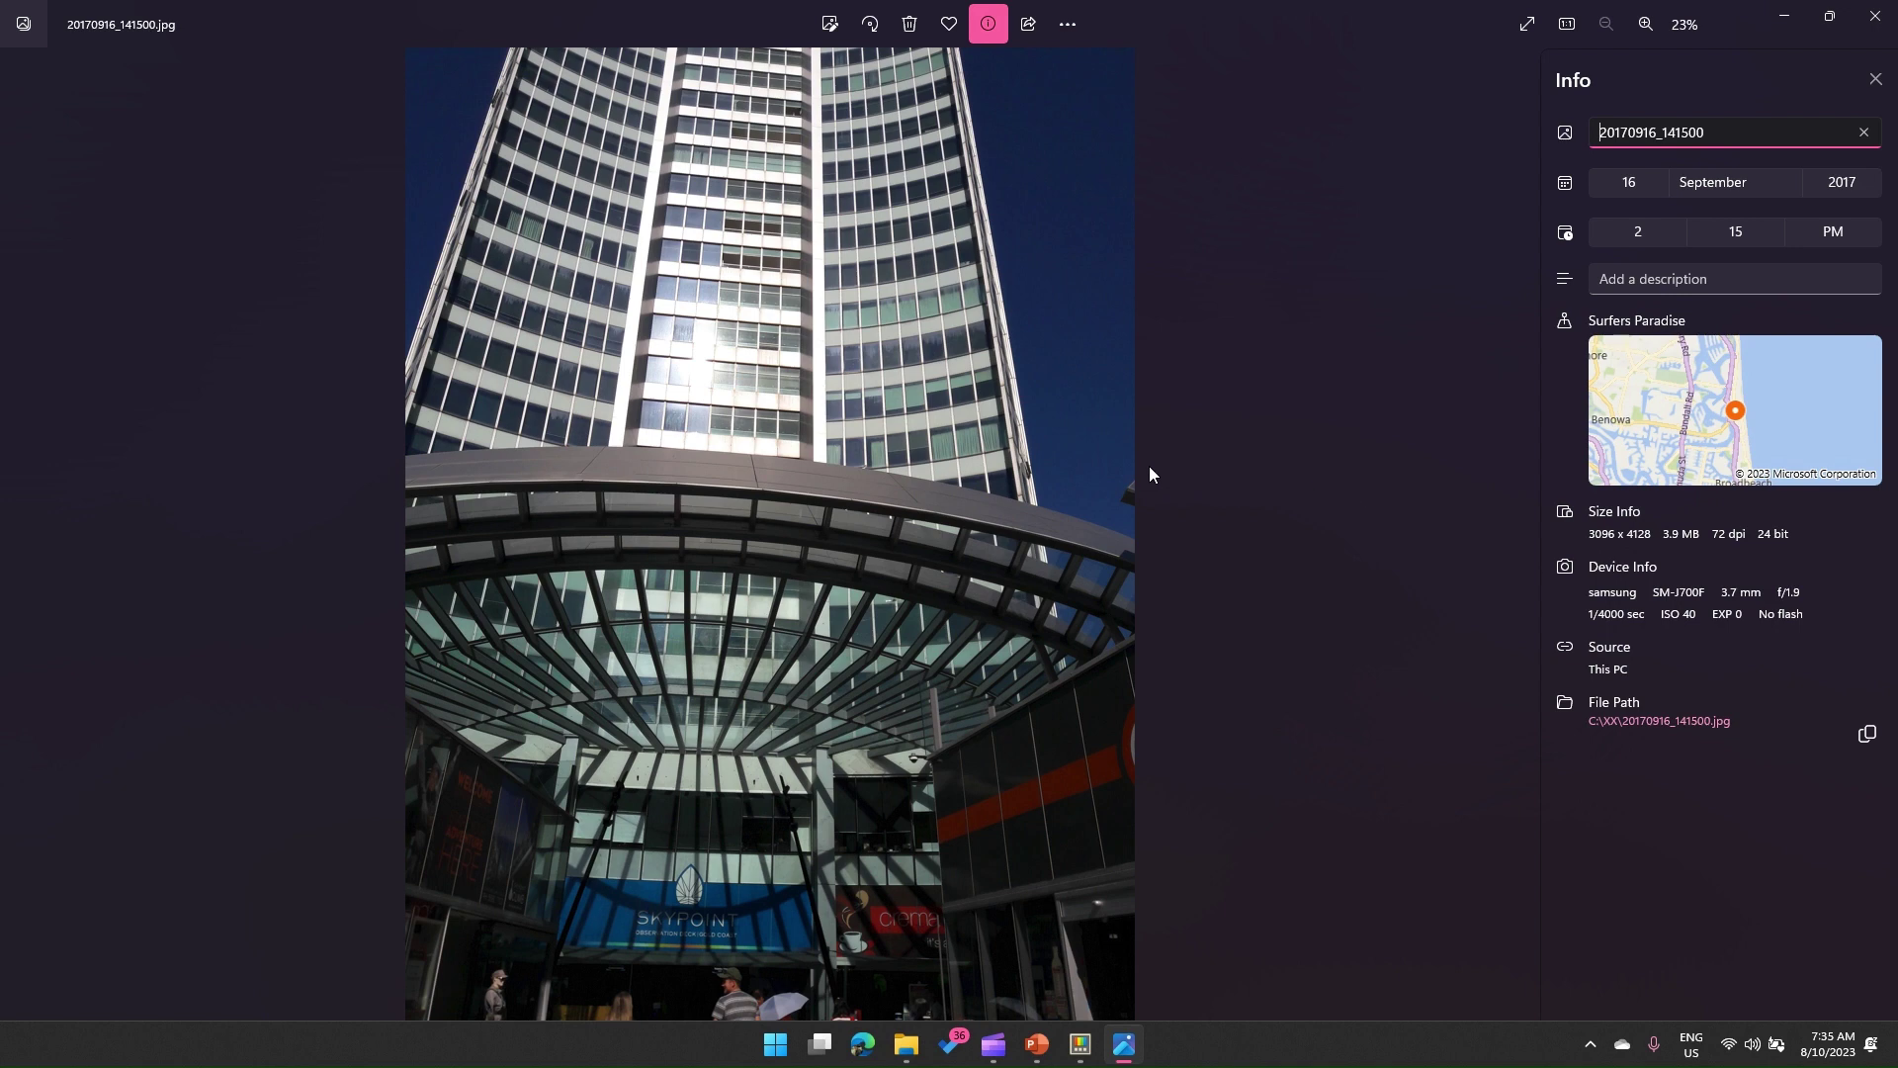
# Close Photos and bring up the full context menu for 20170916_141500.jpg.
pyautogui.click(1866, 22)
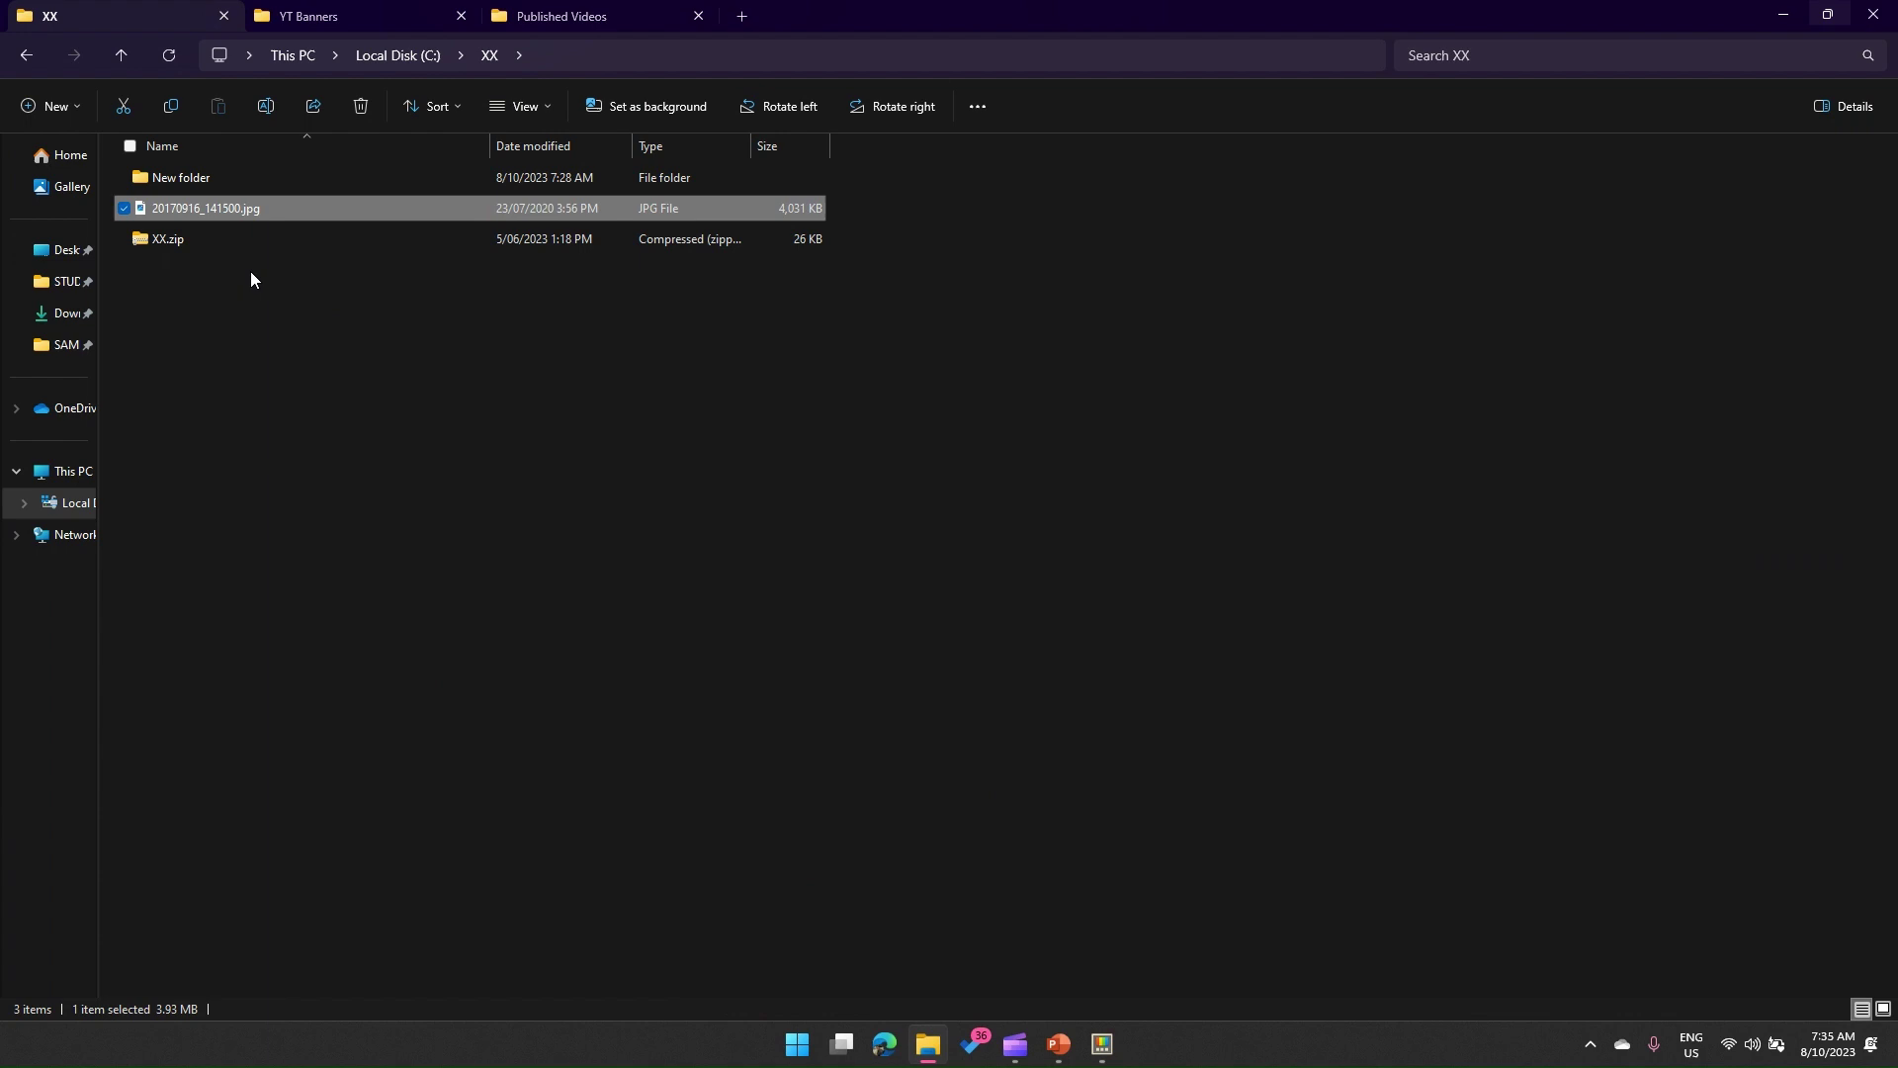
pyautogui.click(230, 213)
pyautogui.rightClick(230, 208)
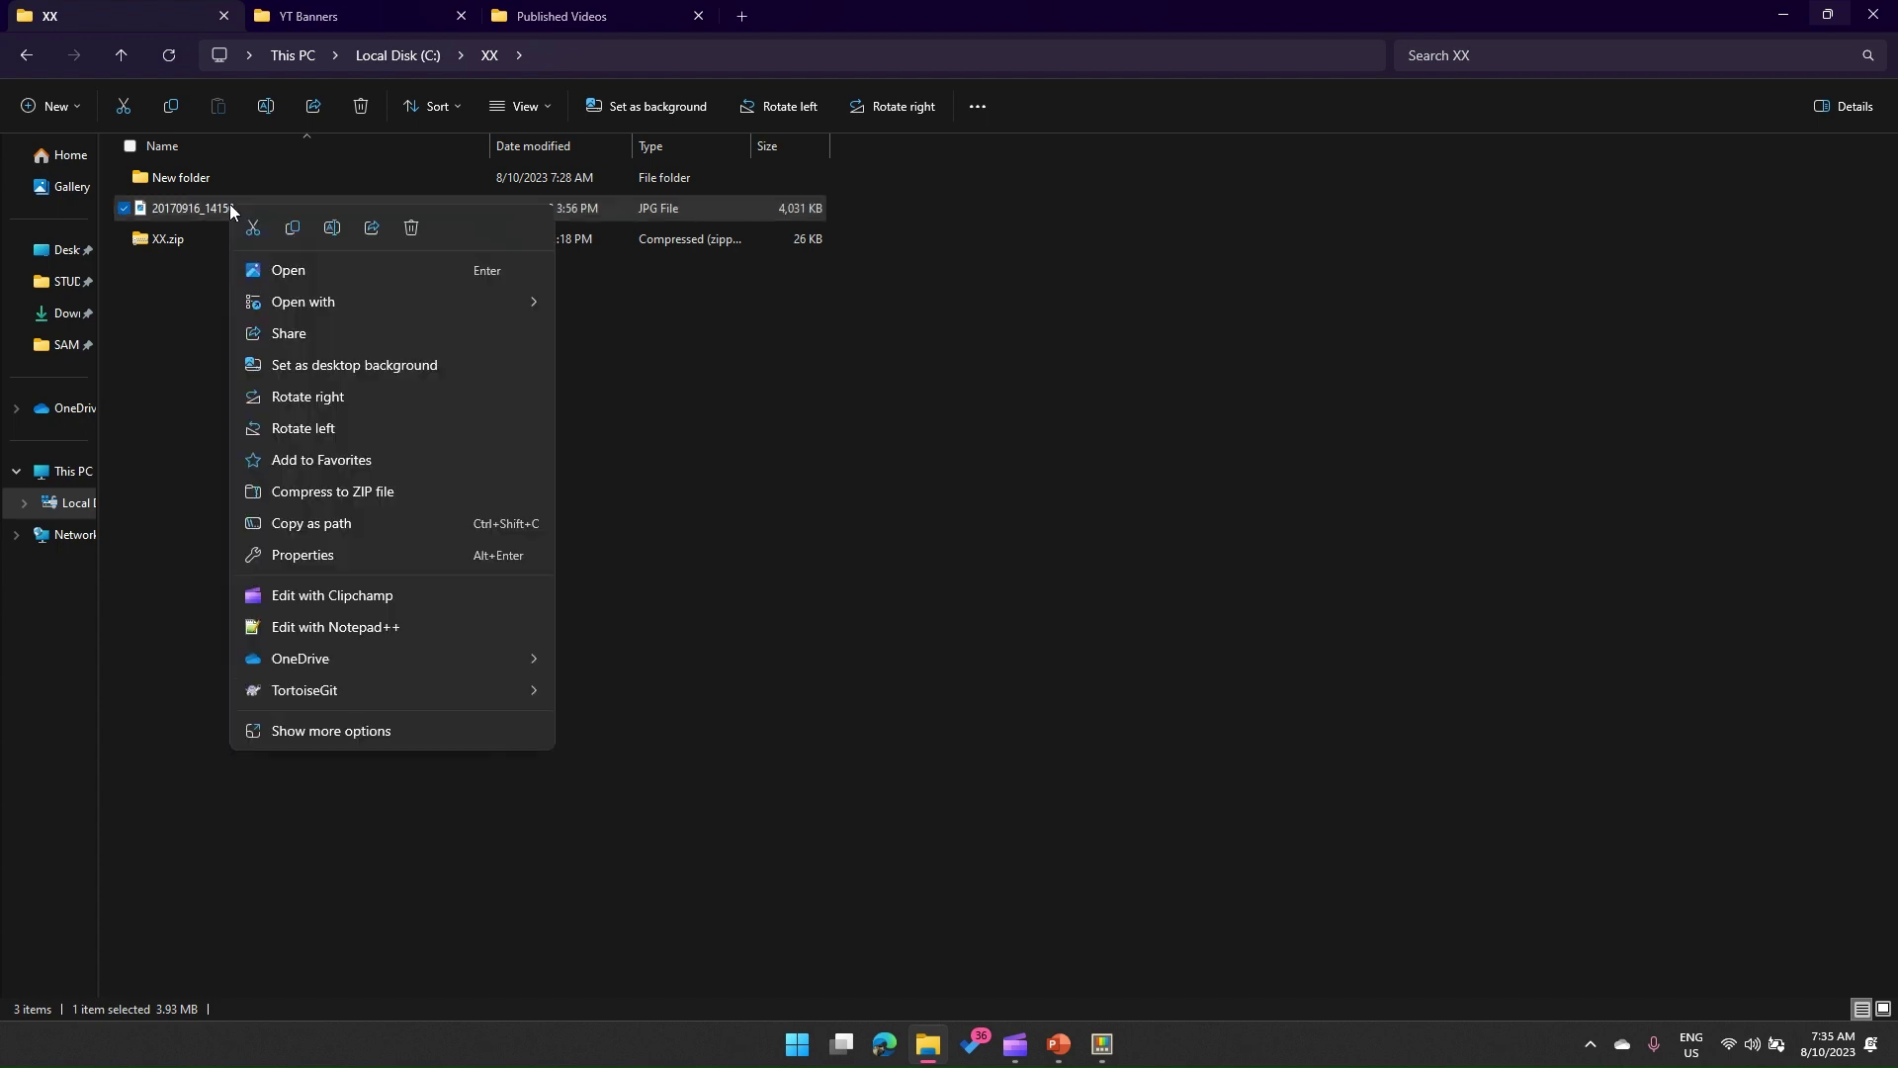
pyautogui.click(347, 732)
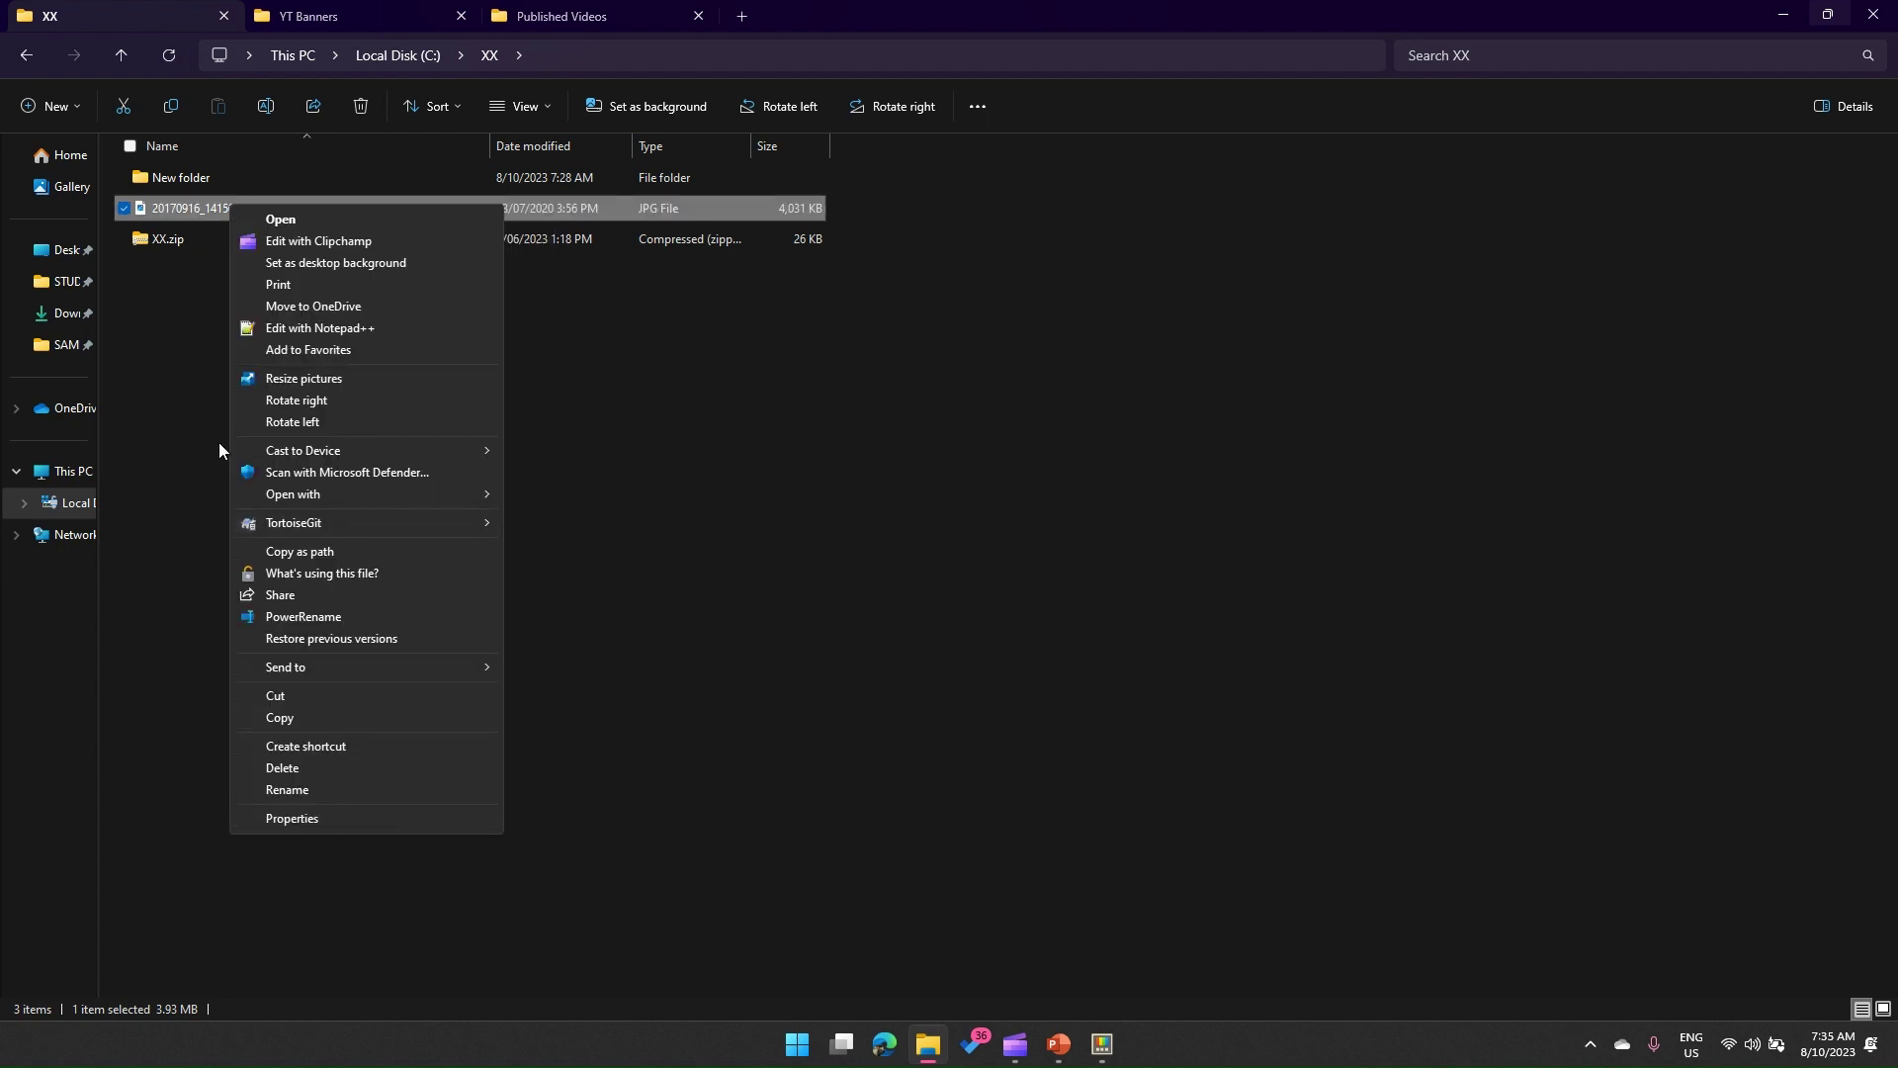
pyautogui.click(327, 550)
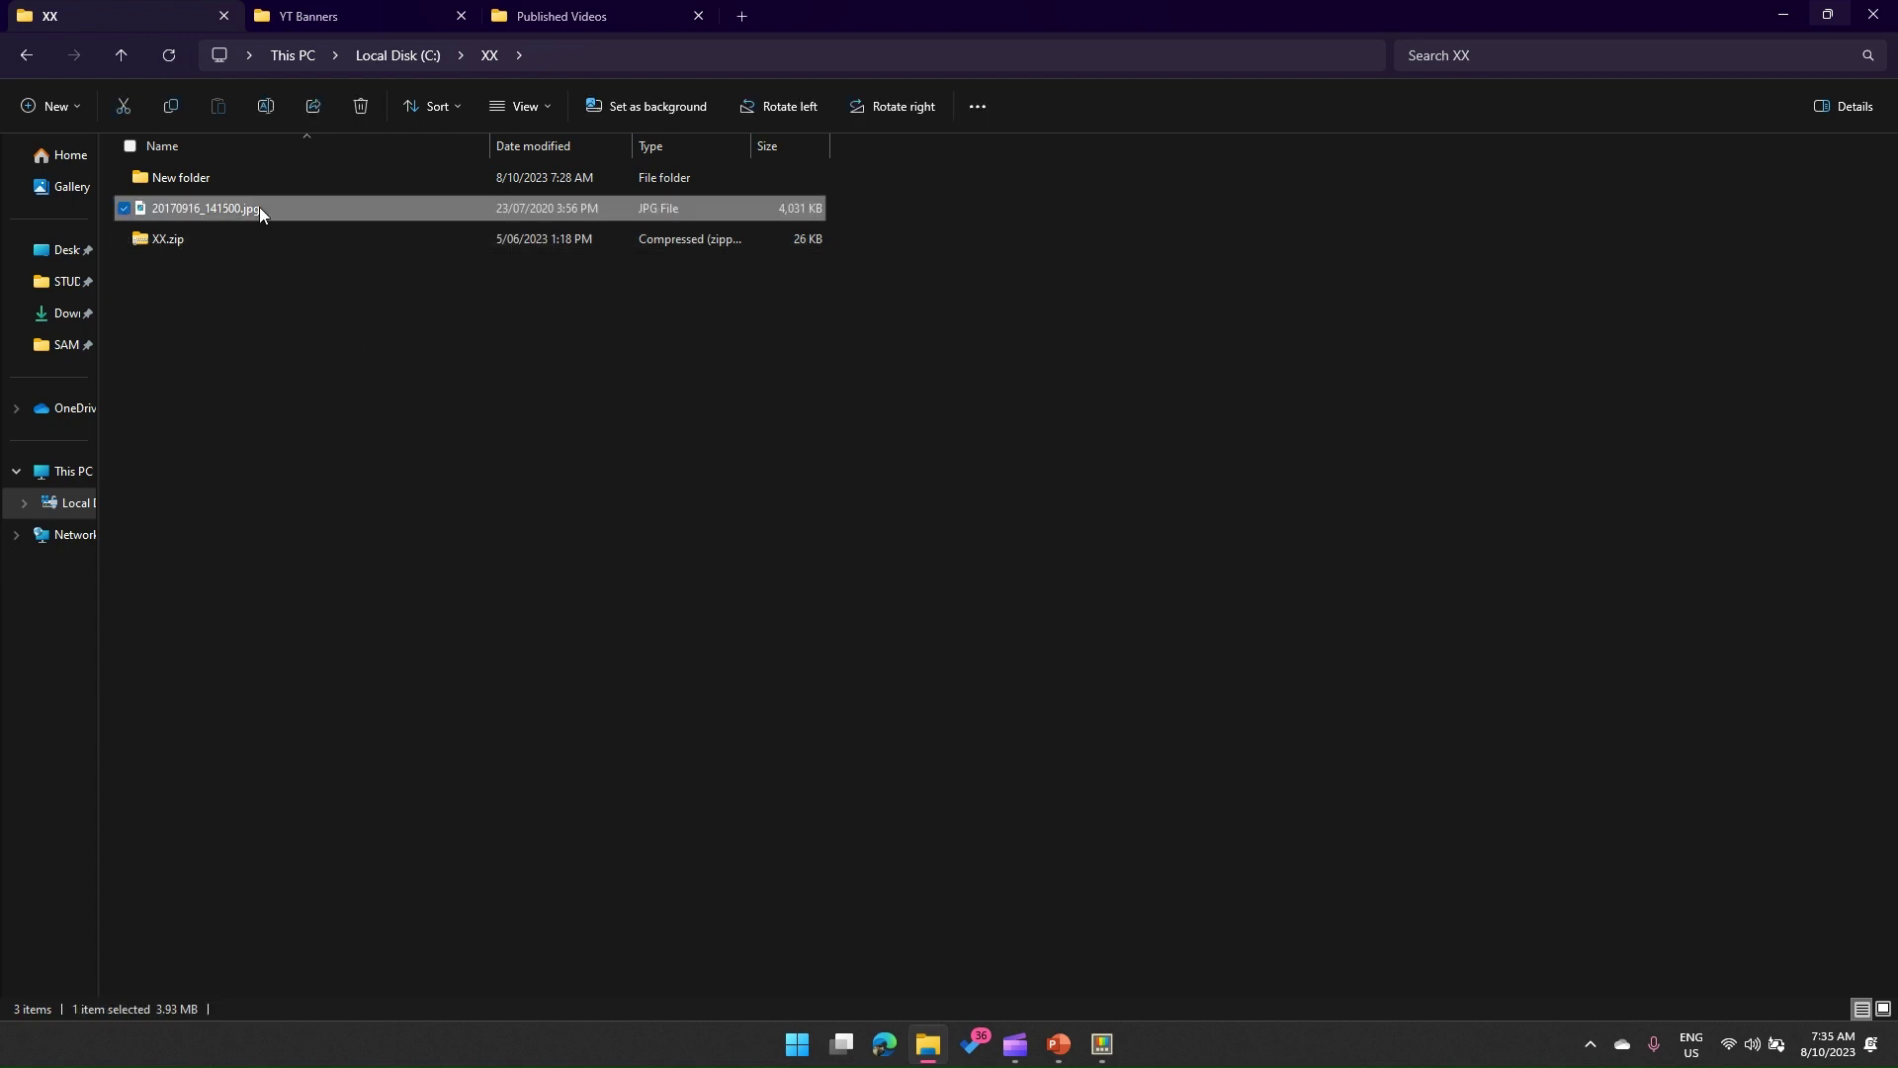
pyautogui.rightClick(254, 211)
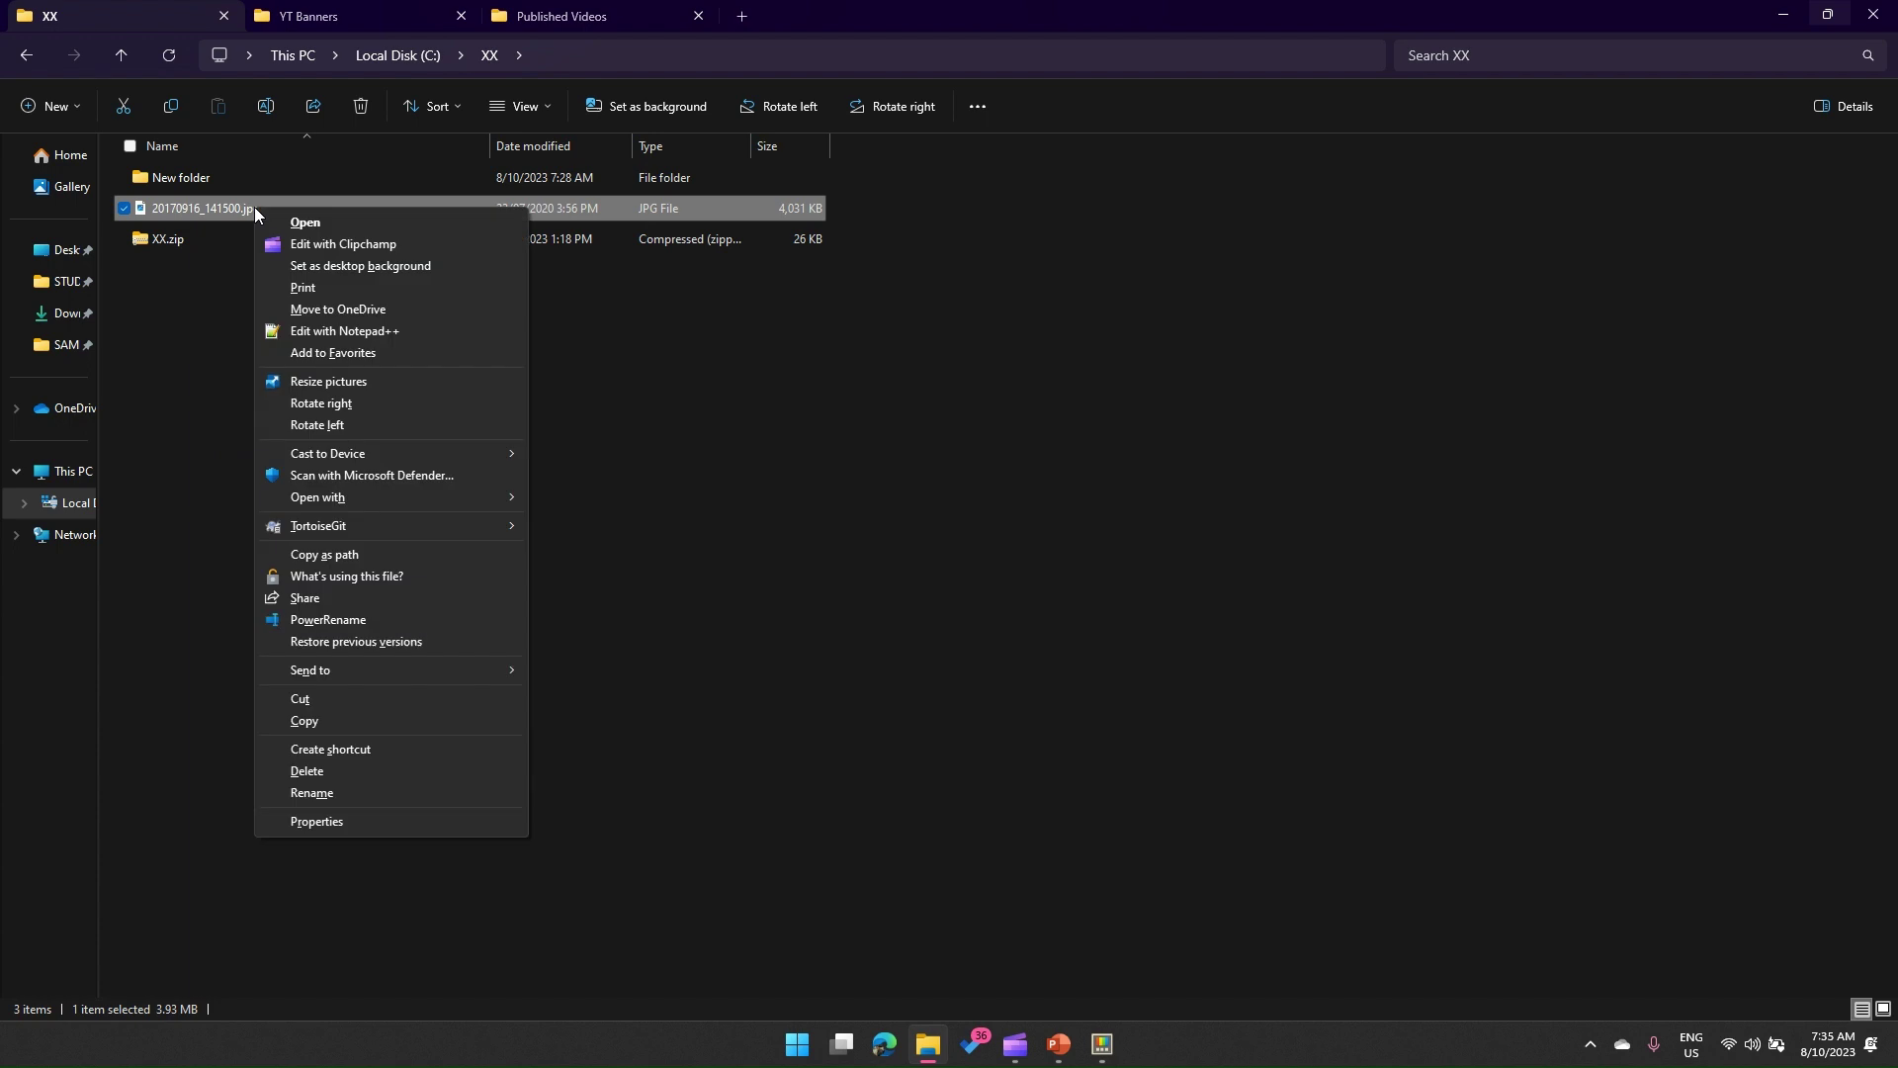
# Resize the JPG with the Medium 1366 × 768 preset, producing a 282 KB copy.
pyautogui.click(306, 382)
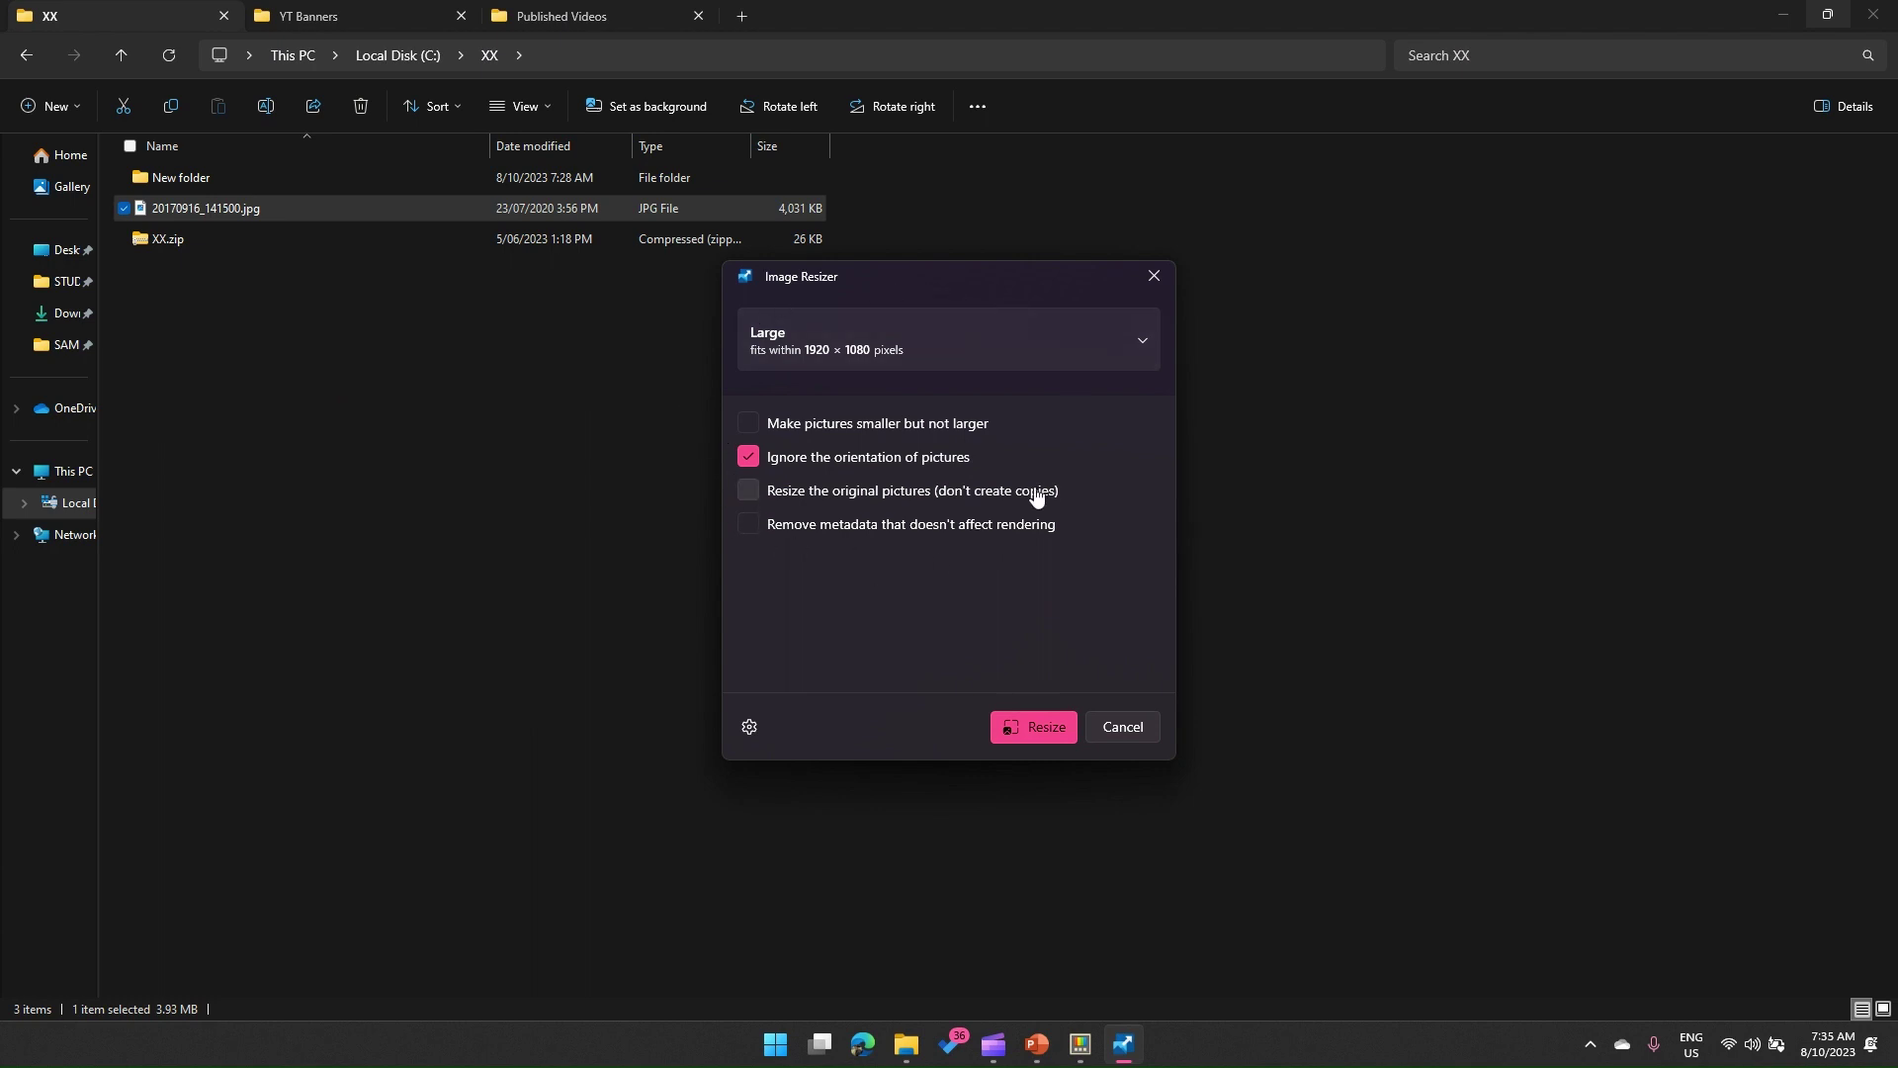
pyautogui.click(1141, 342)
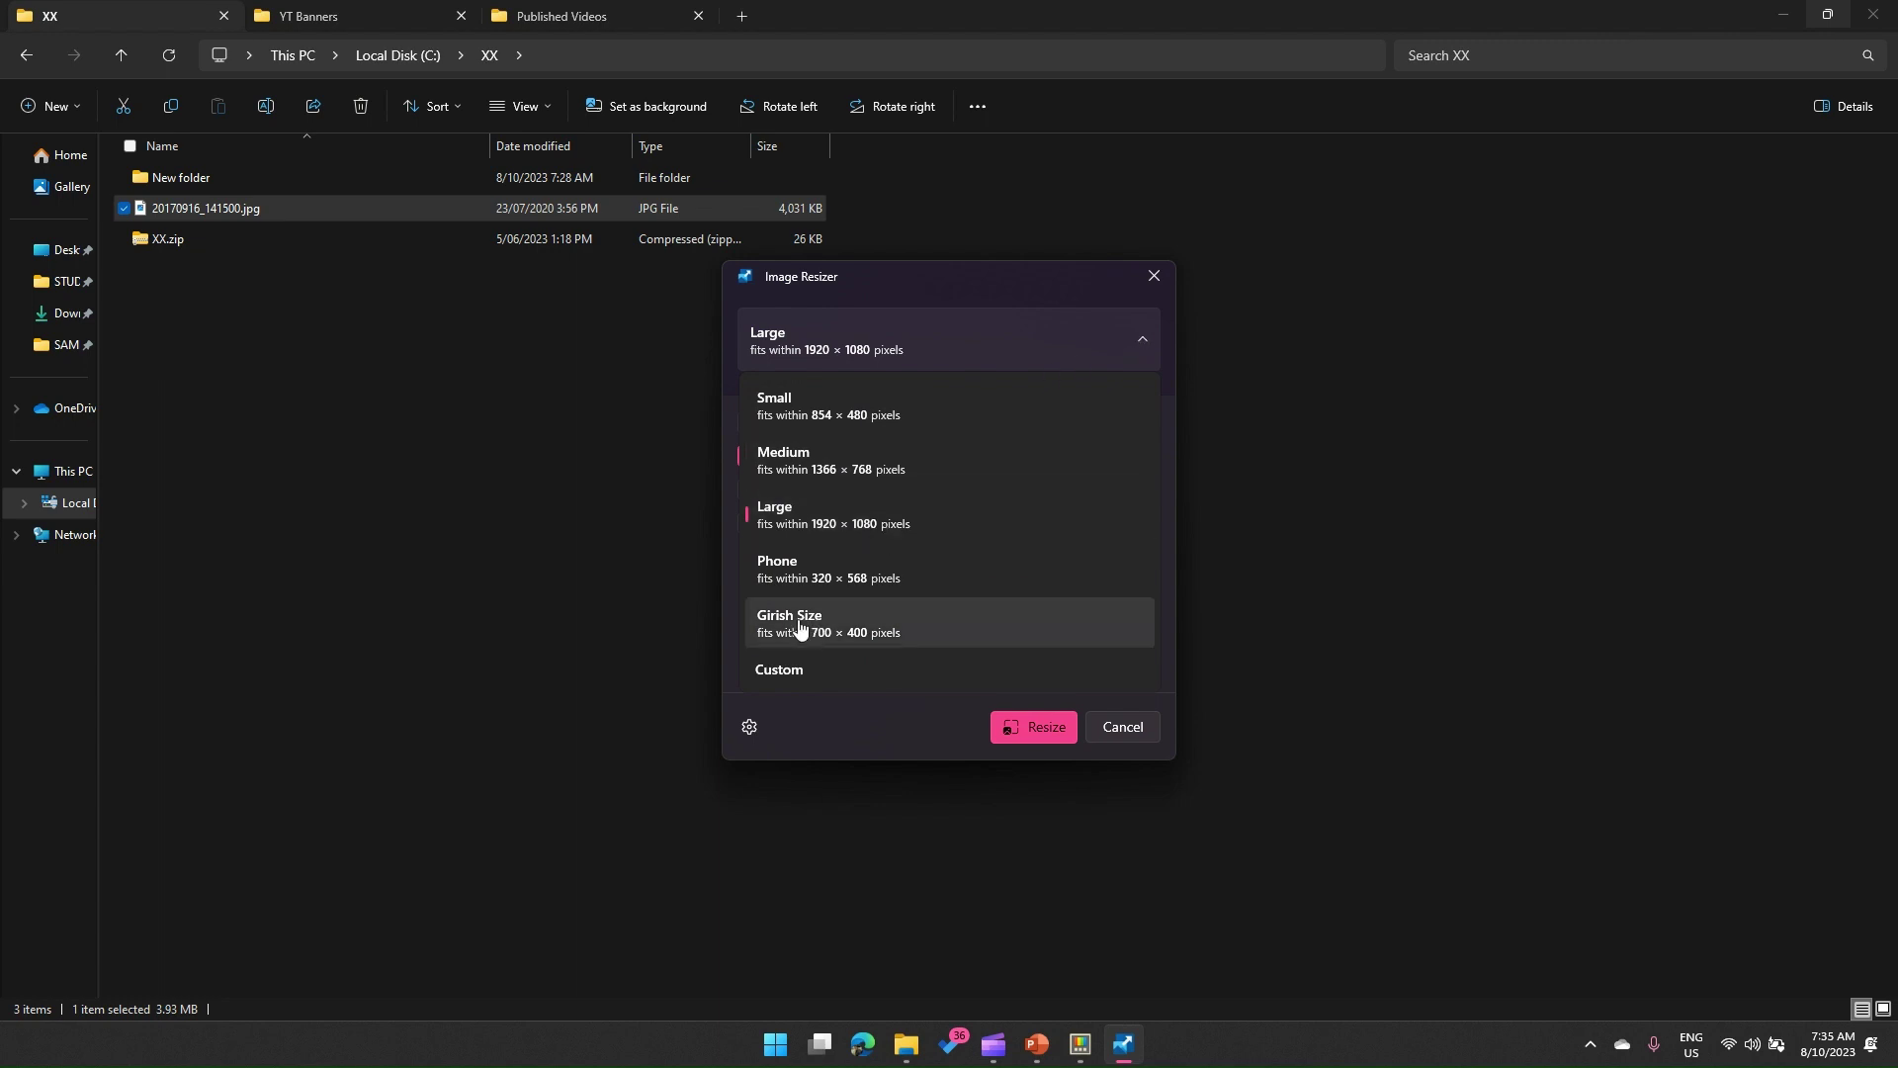
pyautogui.click(888, 465)
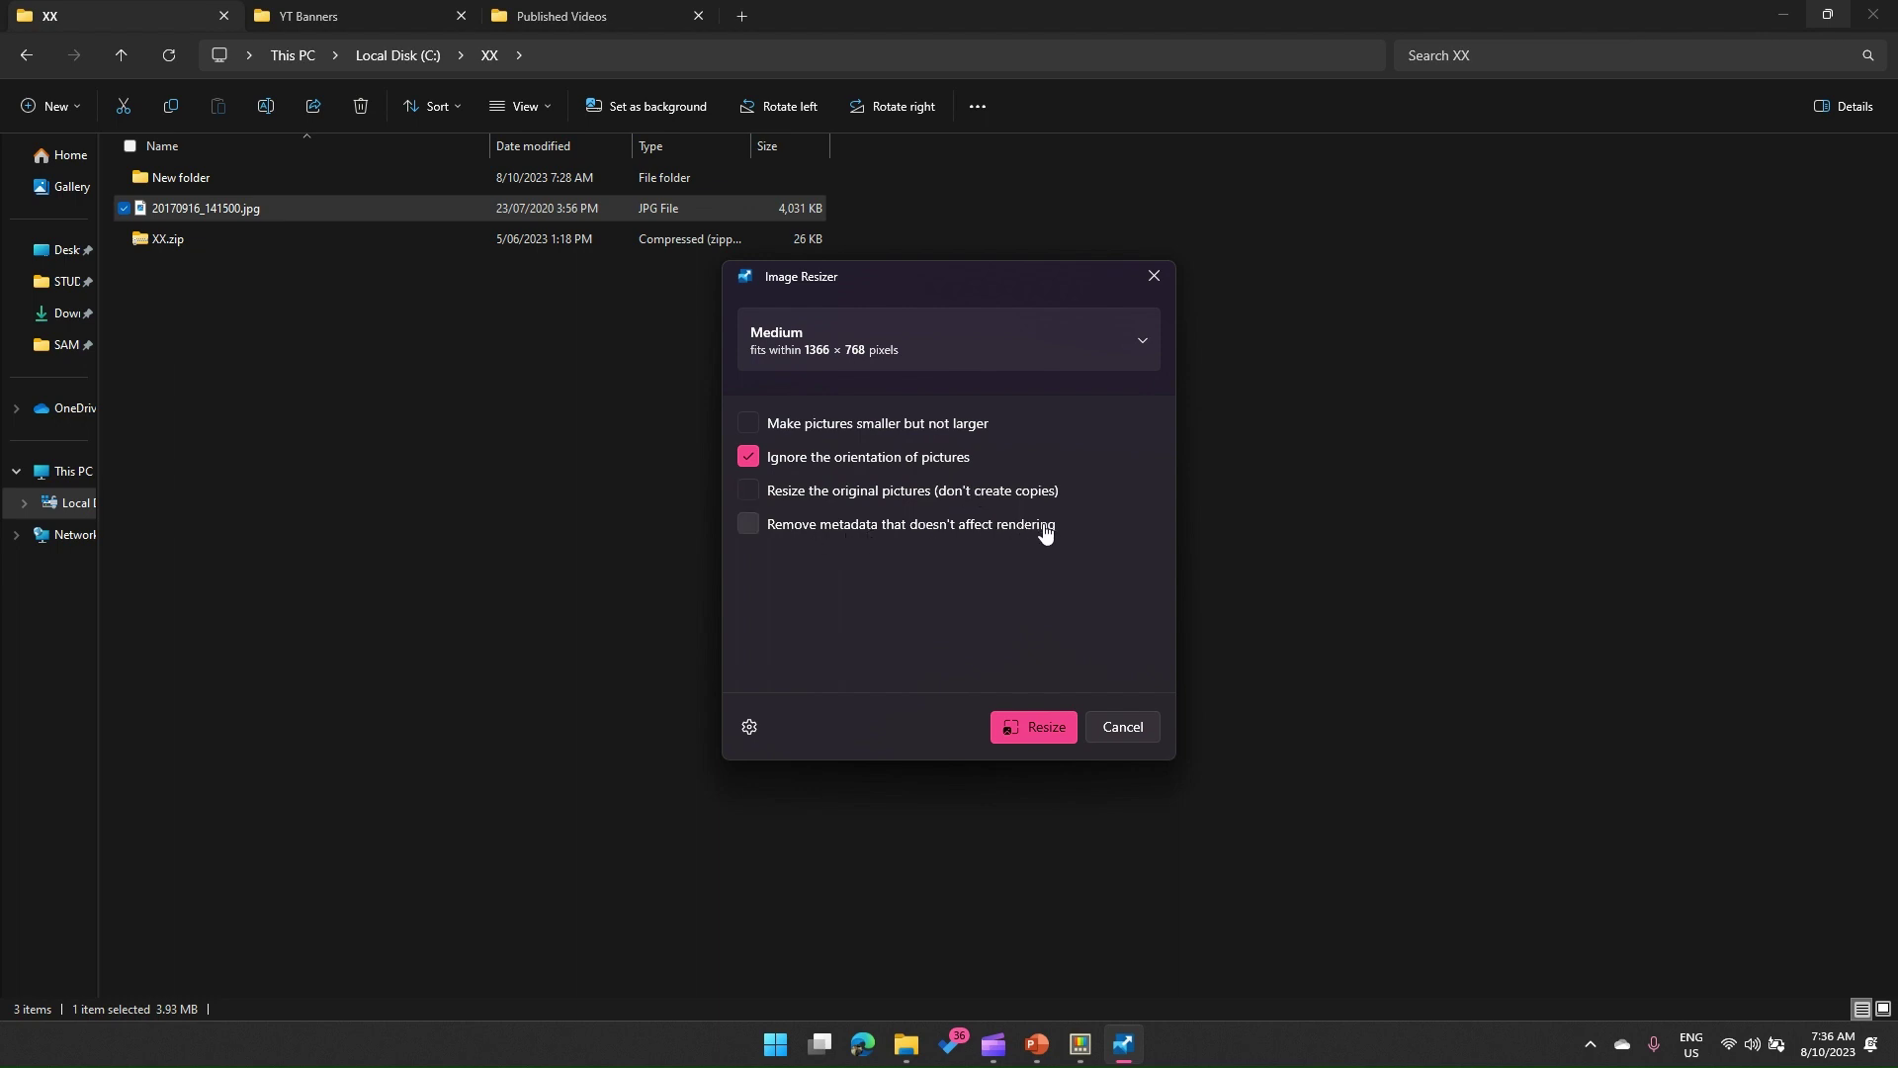
pyautogui.click(1030, 727)
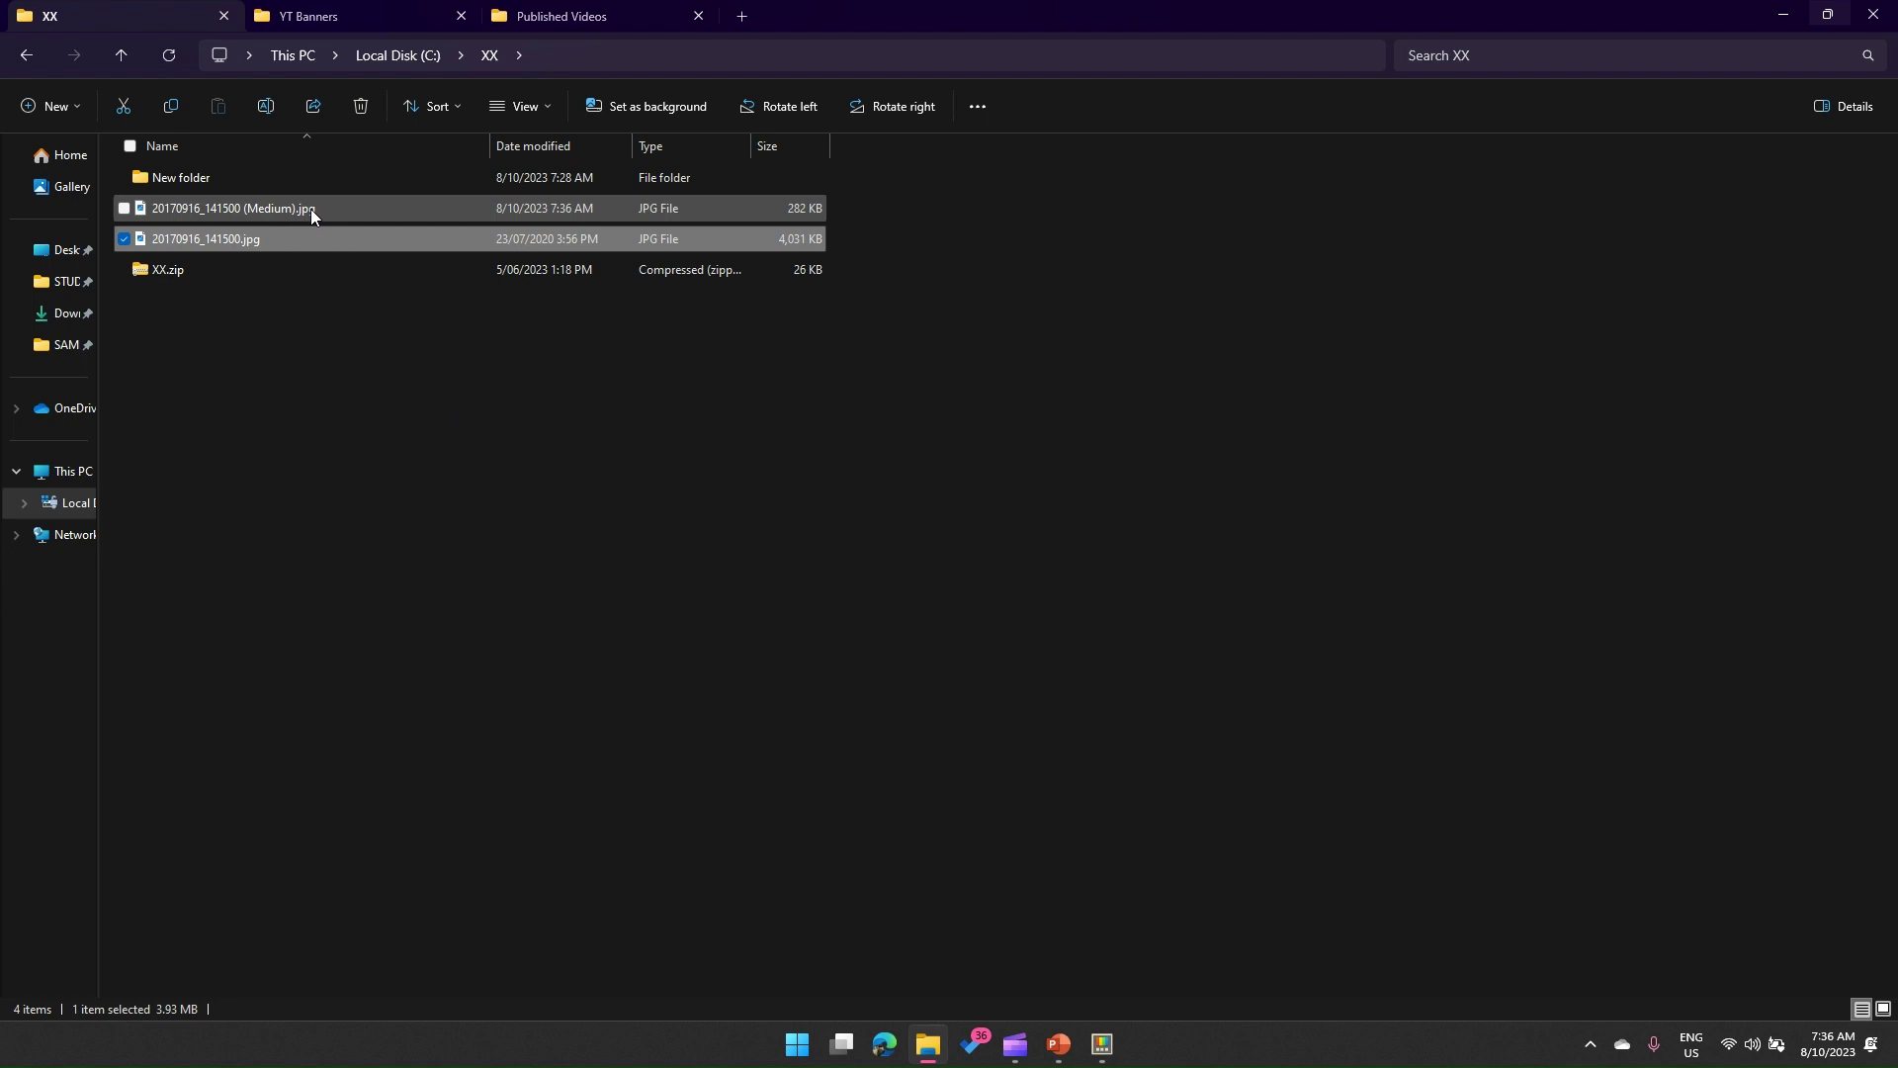
# Check the dimensions of 20170916_141500 (Medium).jpg in the XX folder.
pyautogui.moveTo(310, 210)
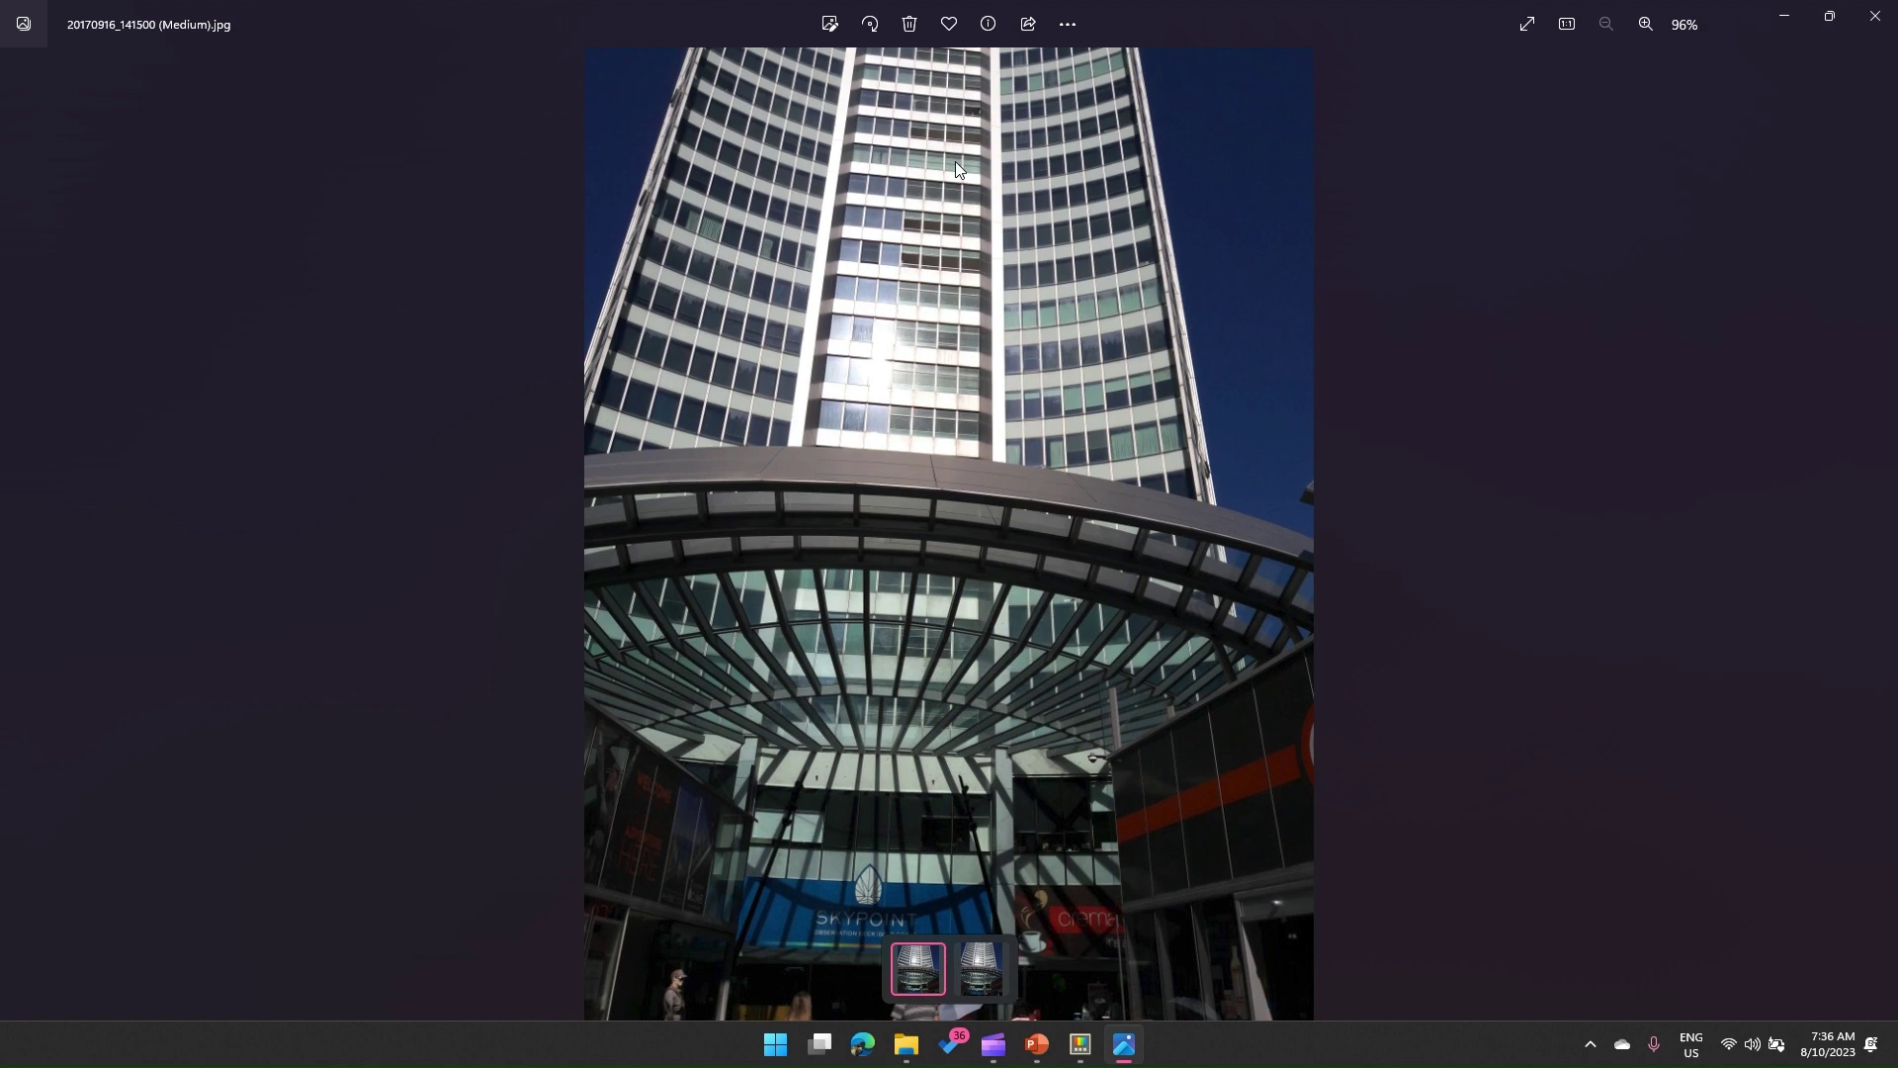
# Confirm the Medium copy is 768 × 1024 at 281.8 KB, then close Photos.
pyautogui.click(991, 24)
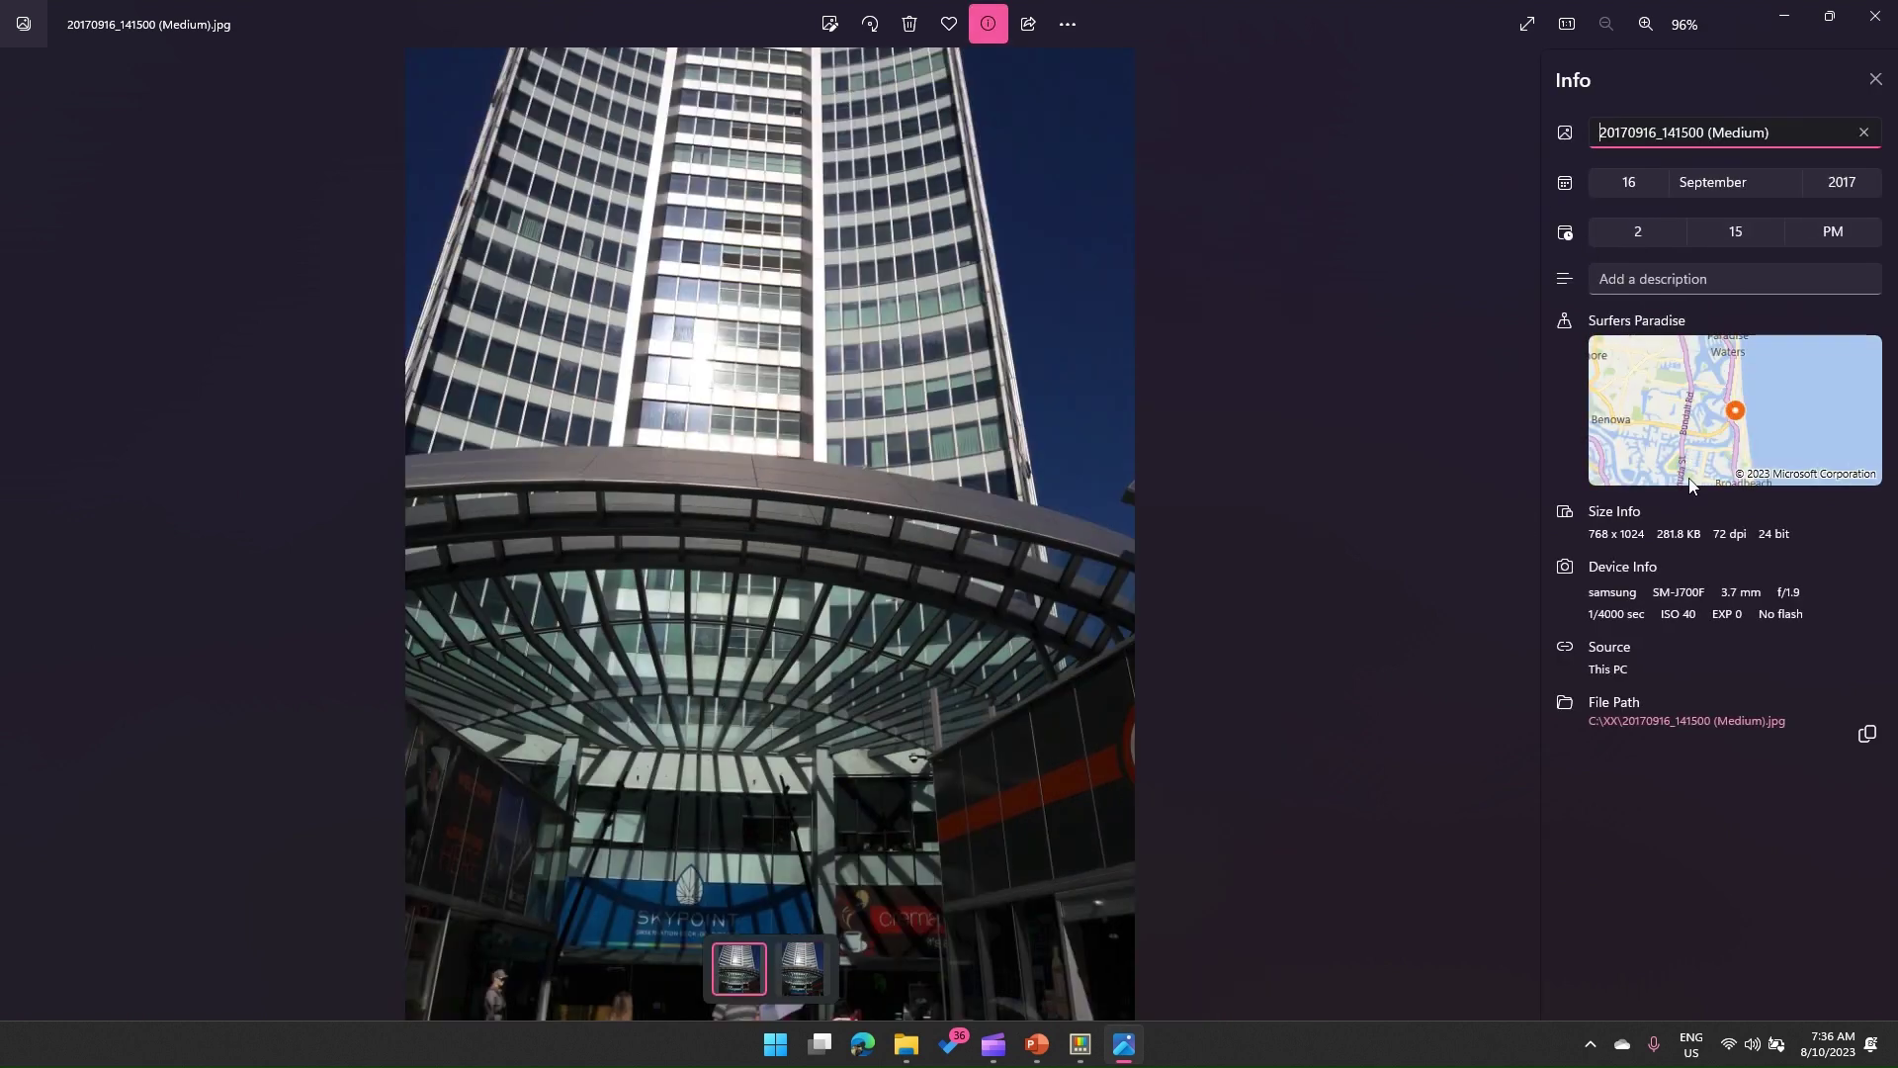
pyautogui.moveTo(1588, 534); pyautogui.dragTo(1645, 534)
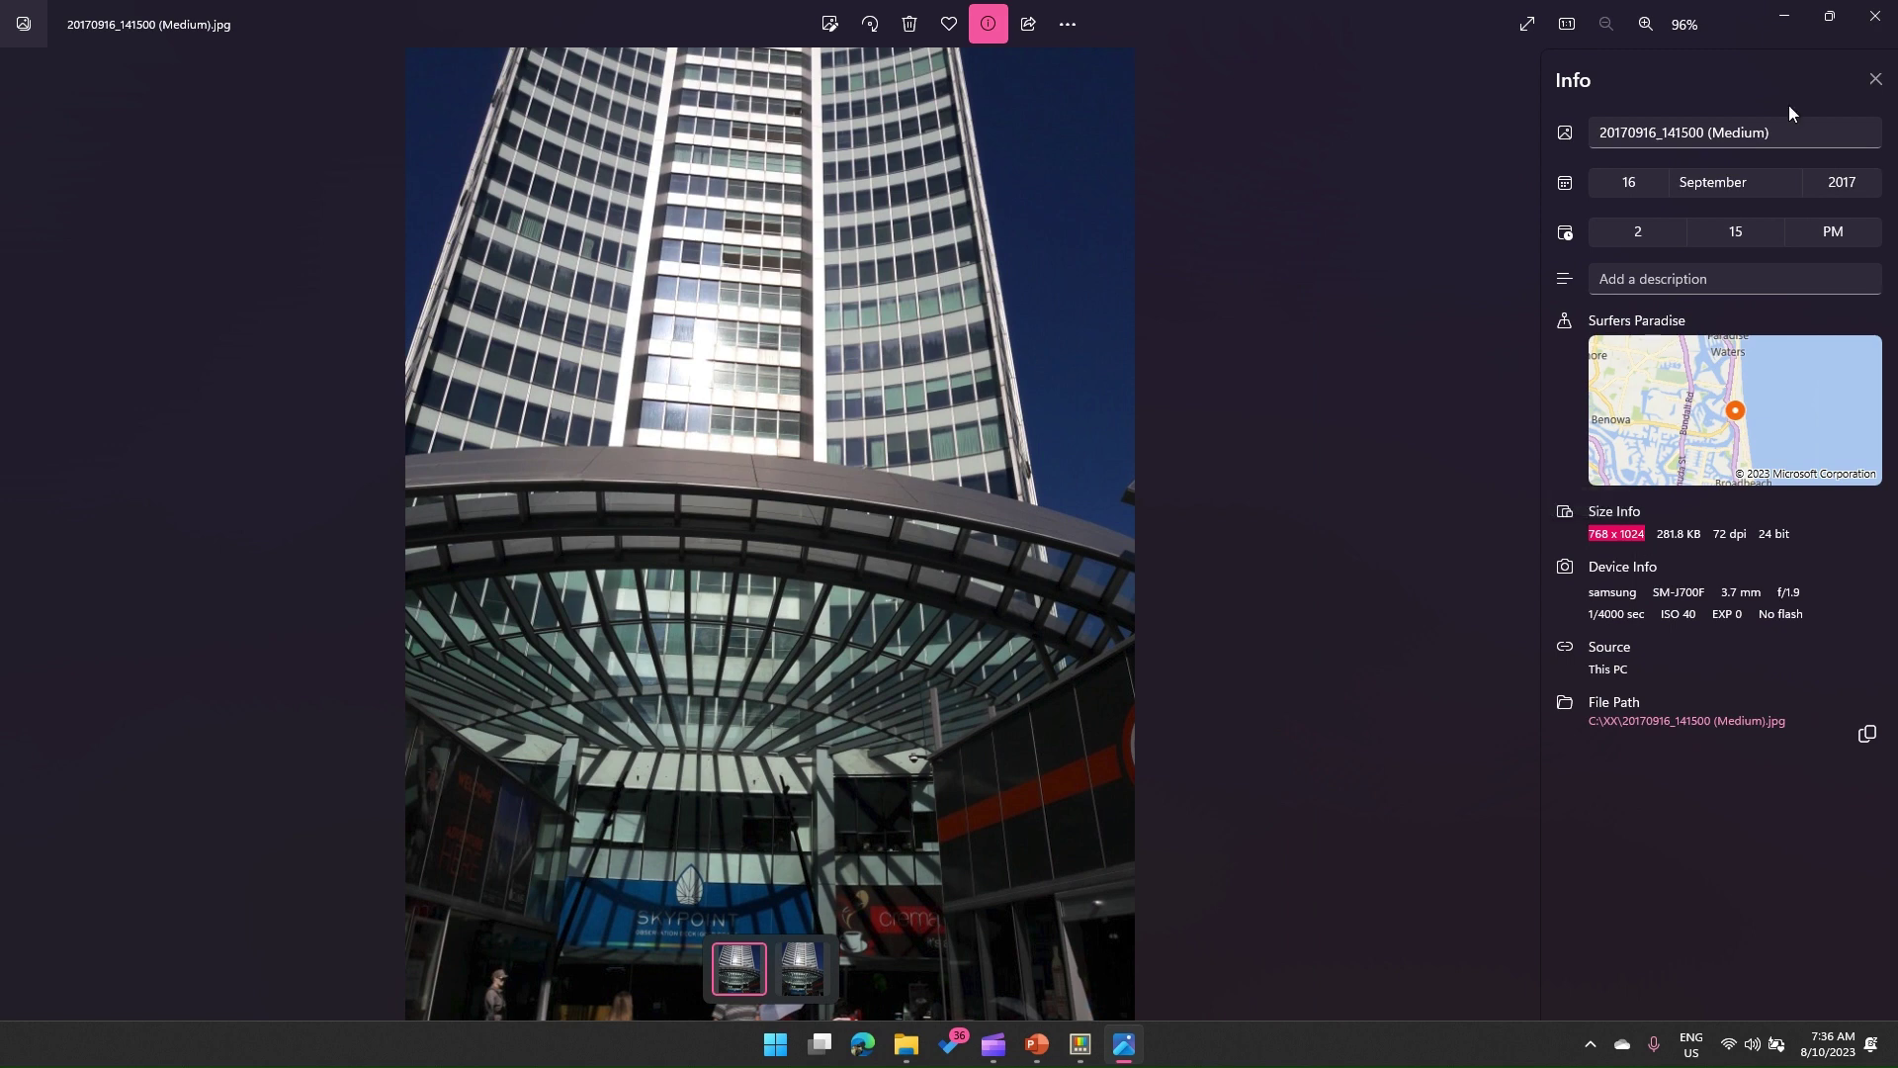
pyautogui.click(1875, 16)
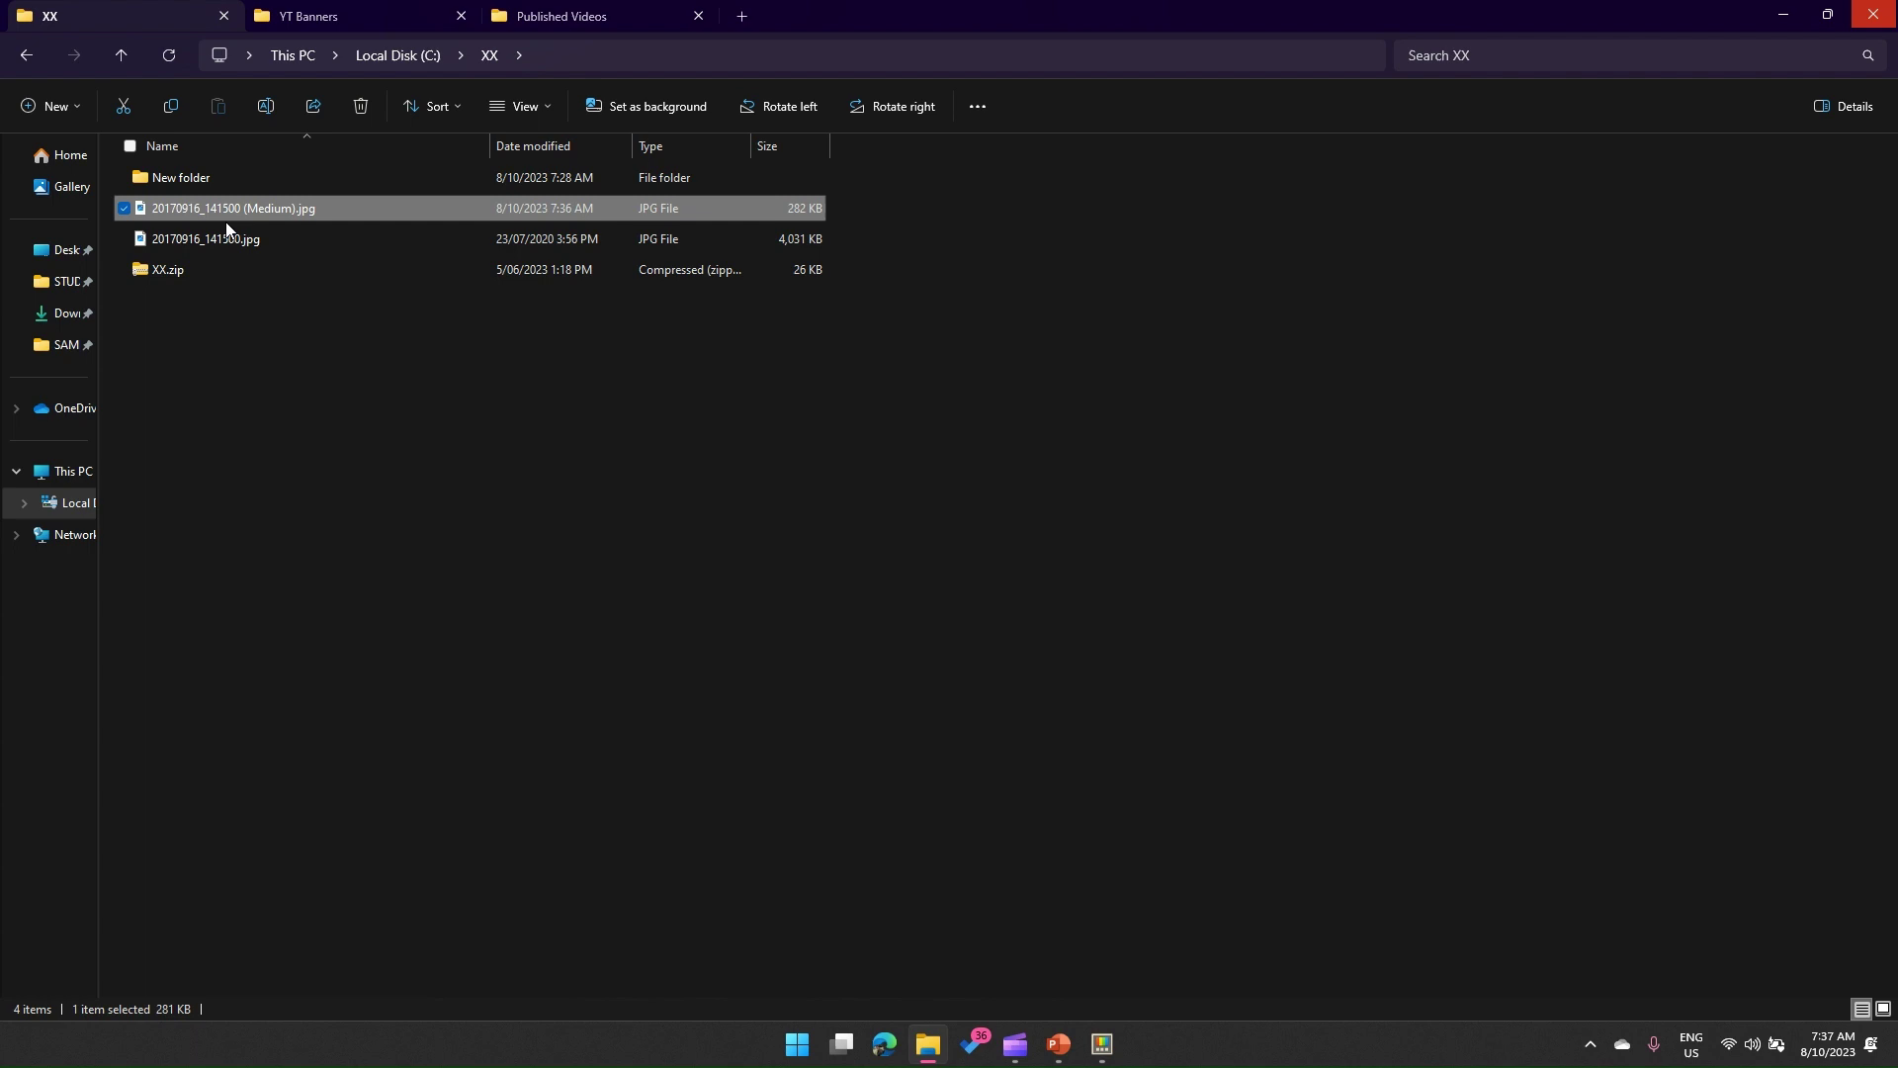
# Resize the original JPG with the Girish Size 700 × 400 preset, giving a 136 KB copy.
pyautogui.moveTo(300, 216)
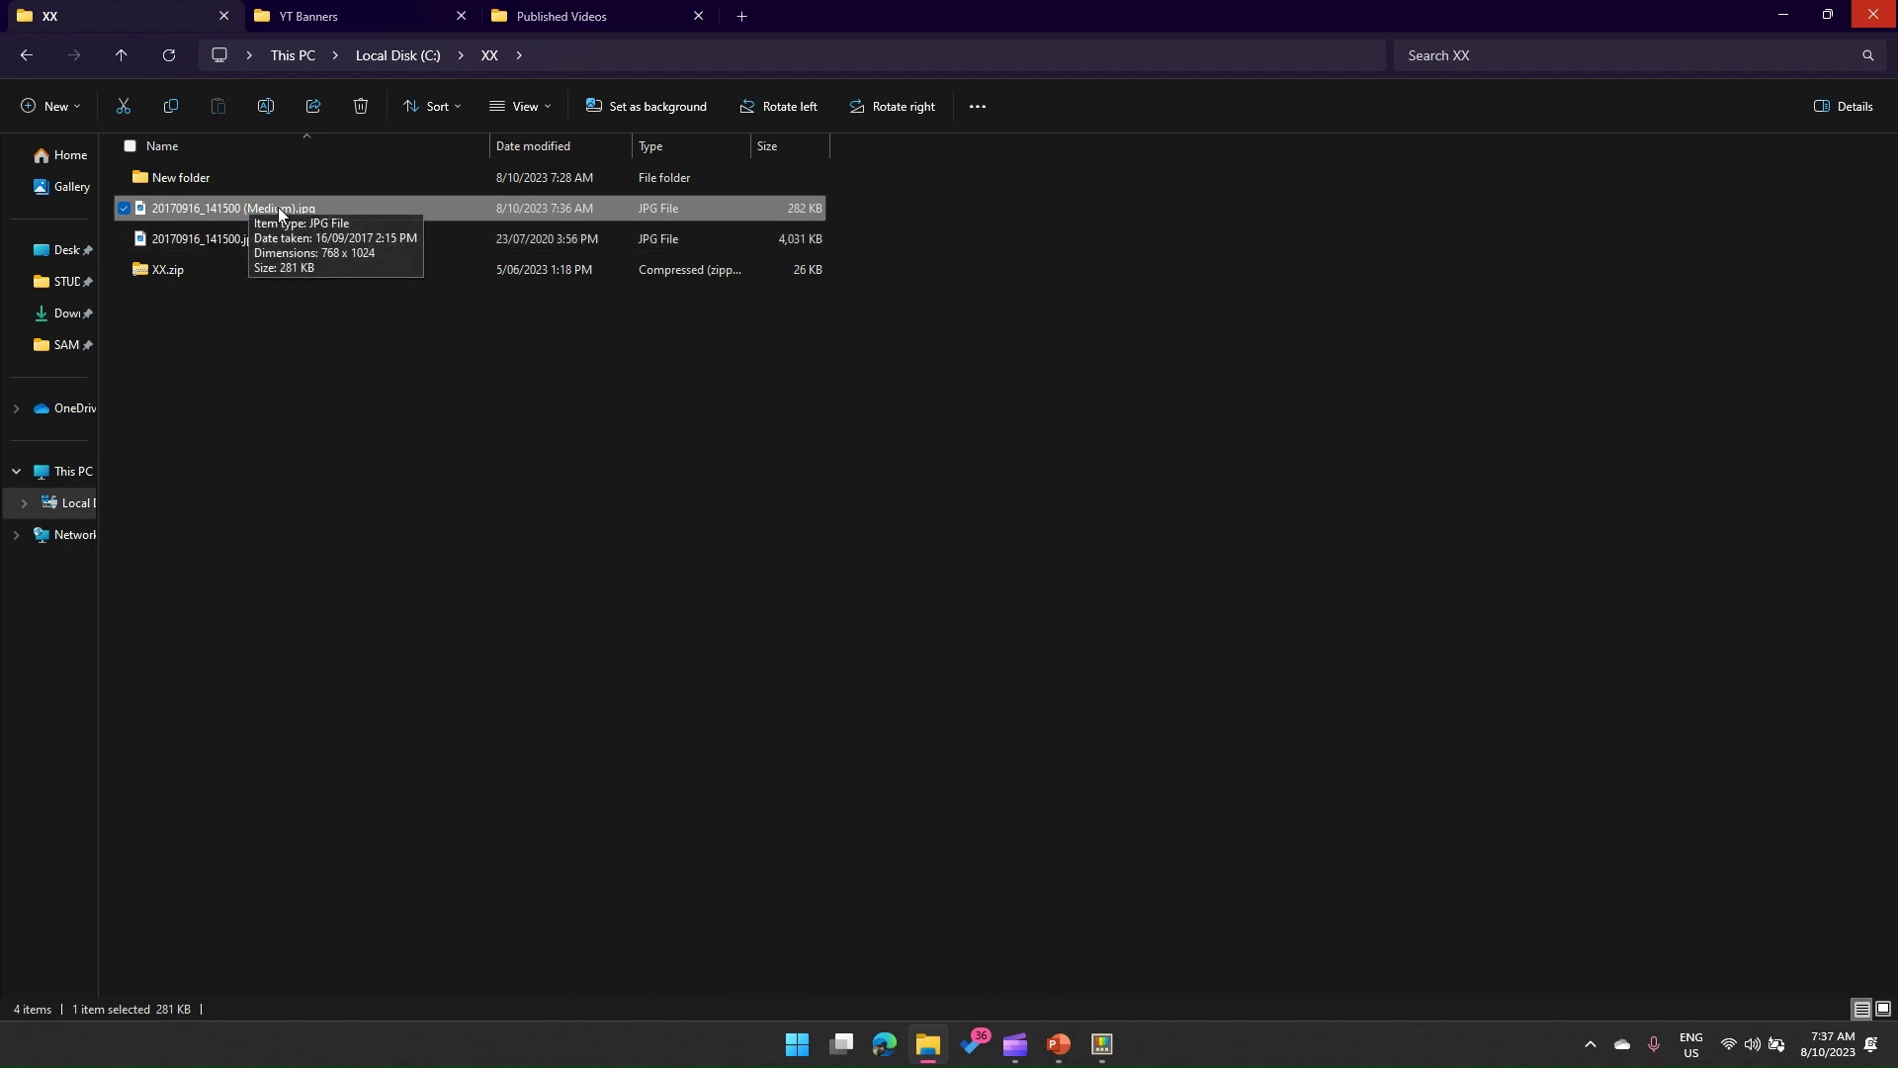
pyautogui.click(218, 246)
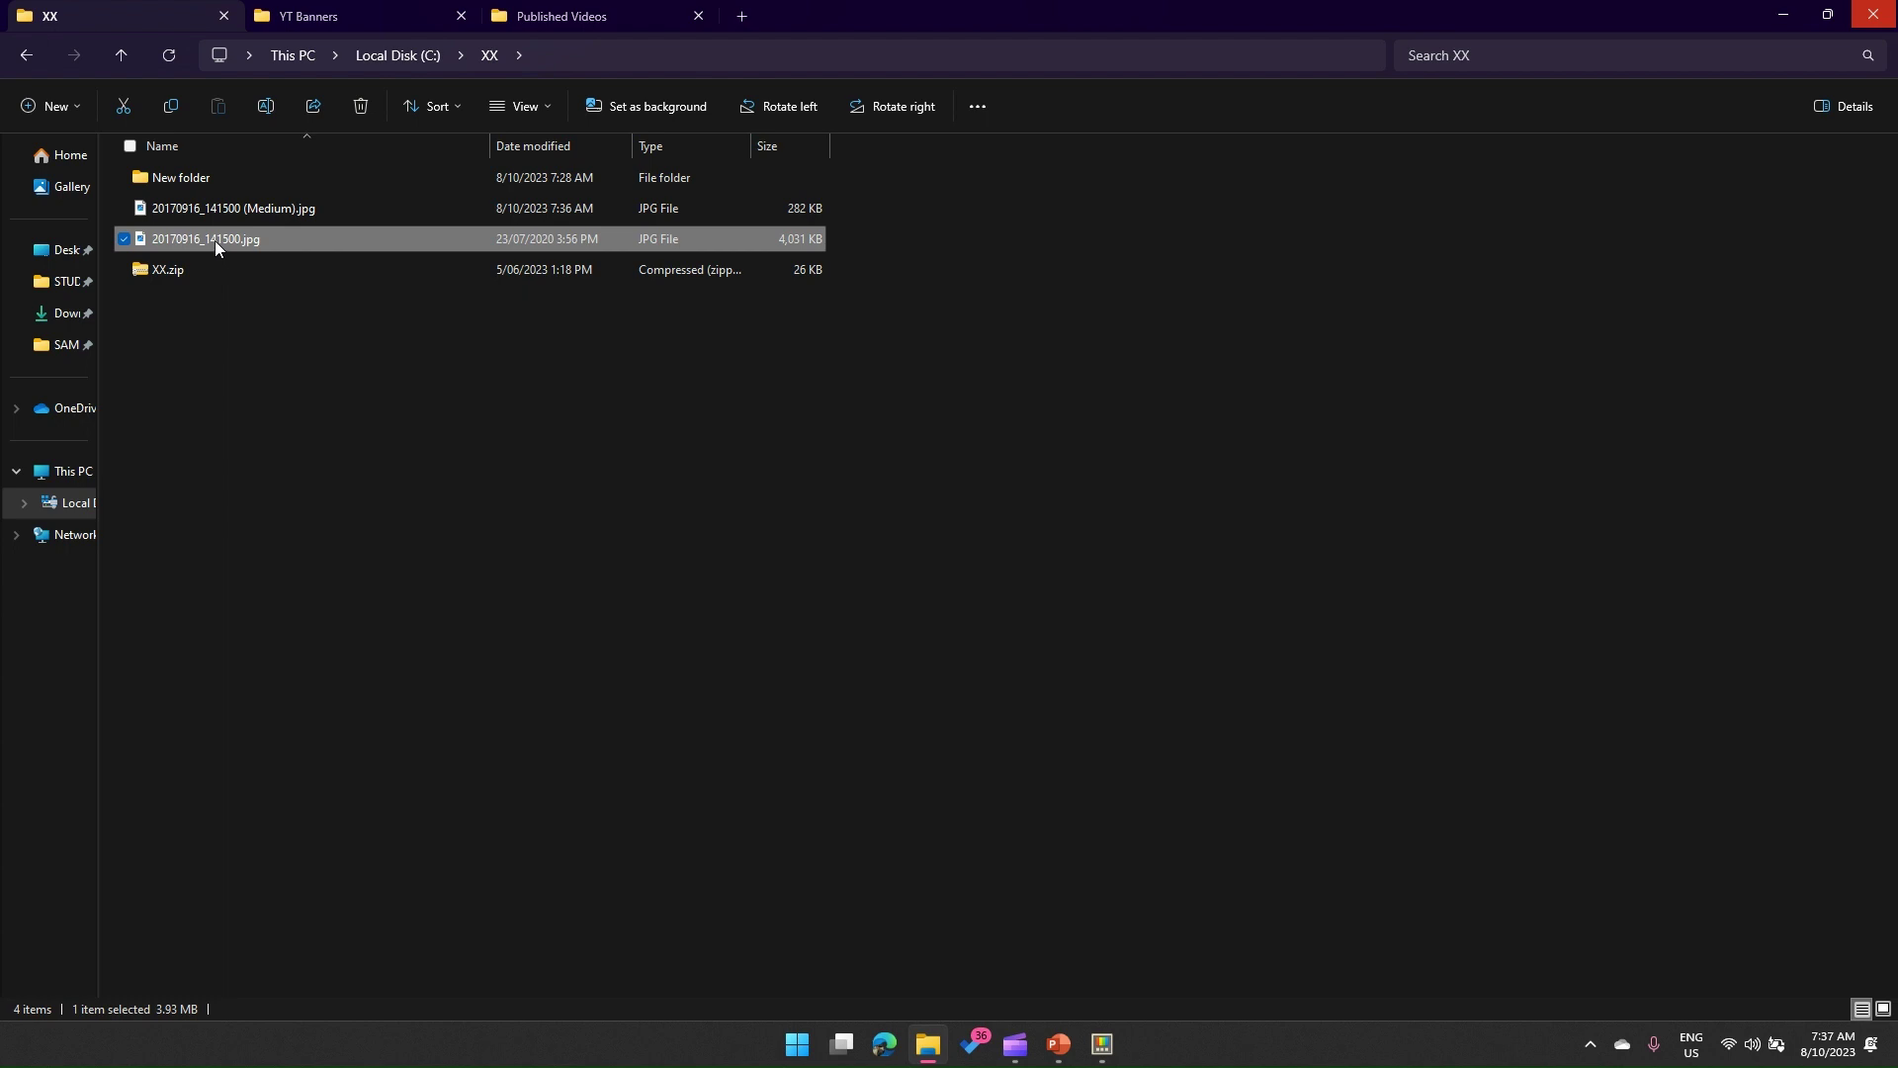
pyautogui.rightClick(216, 240)
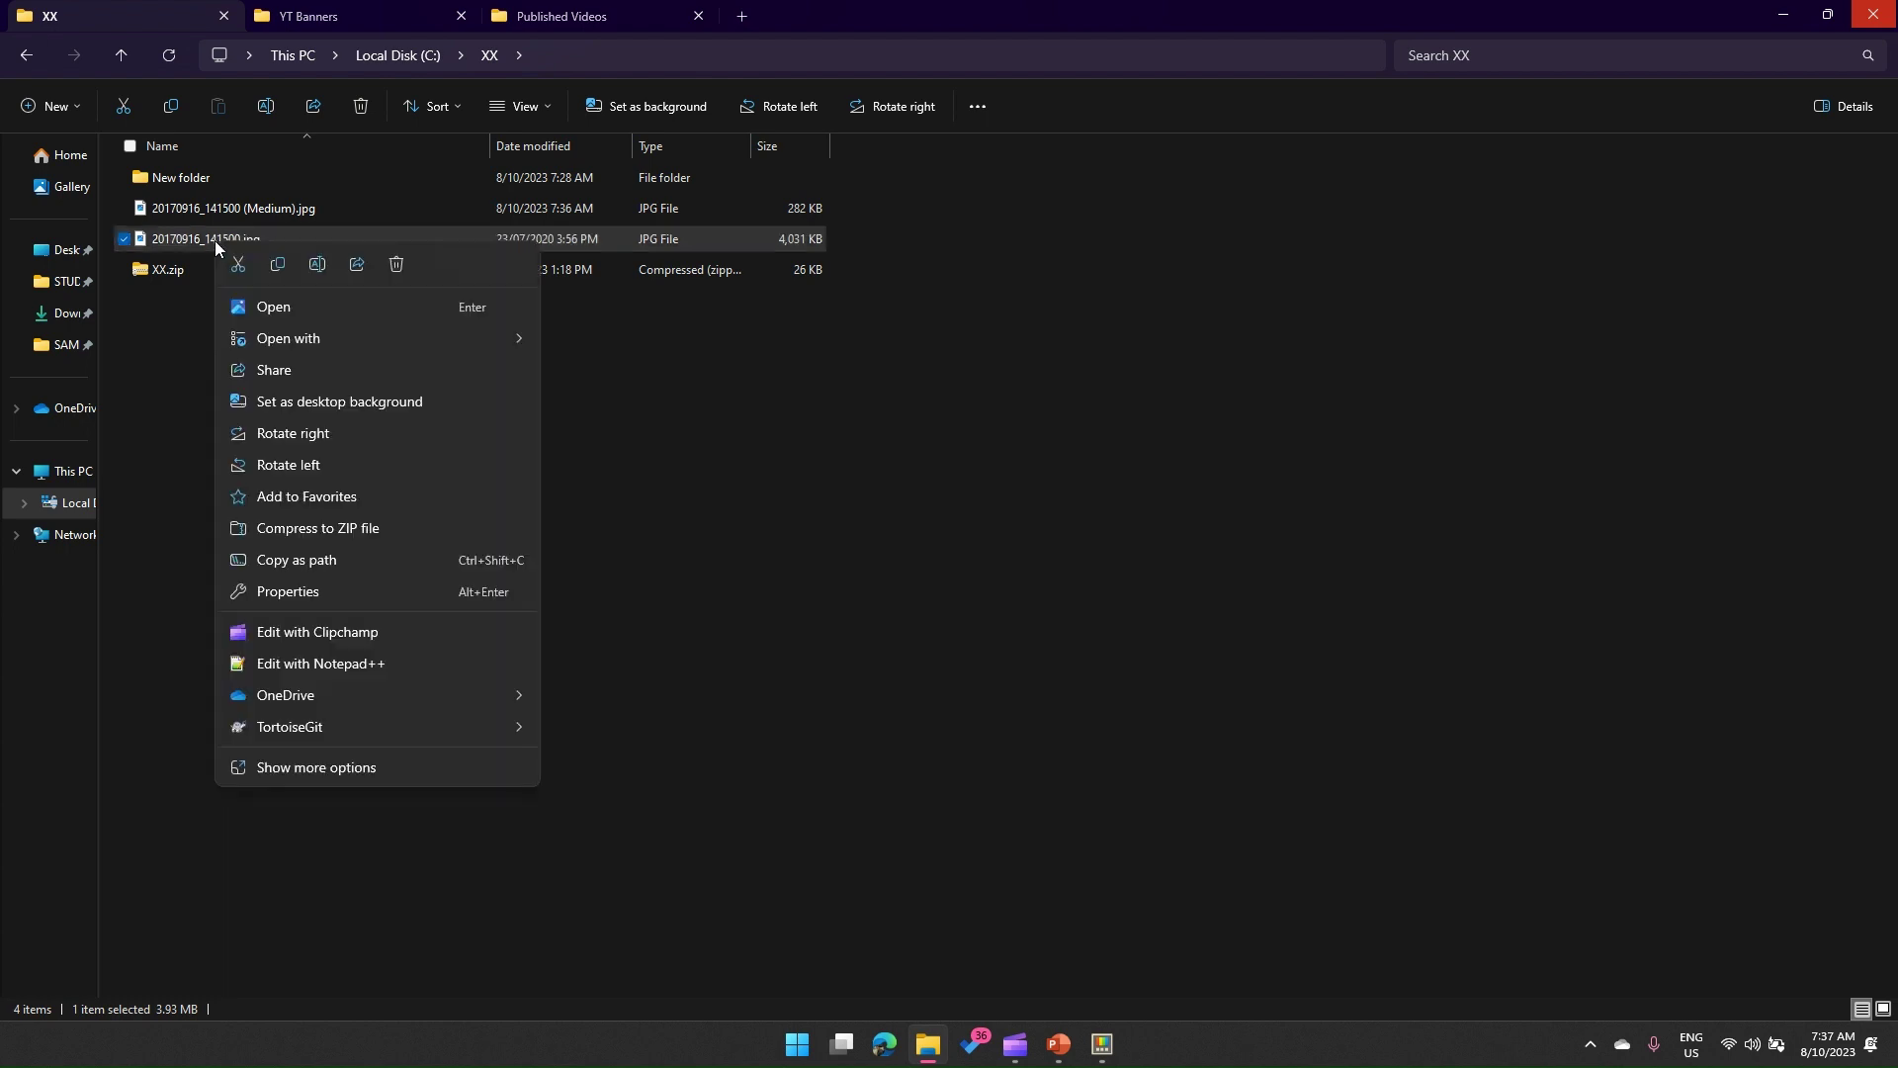
pyautogui.click(386, 763)
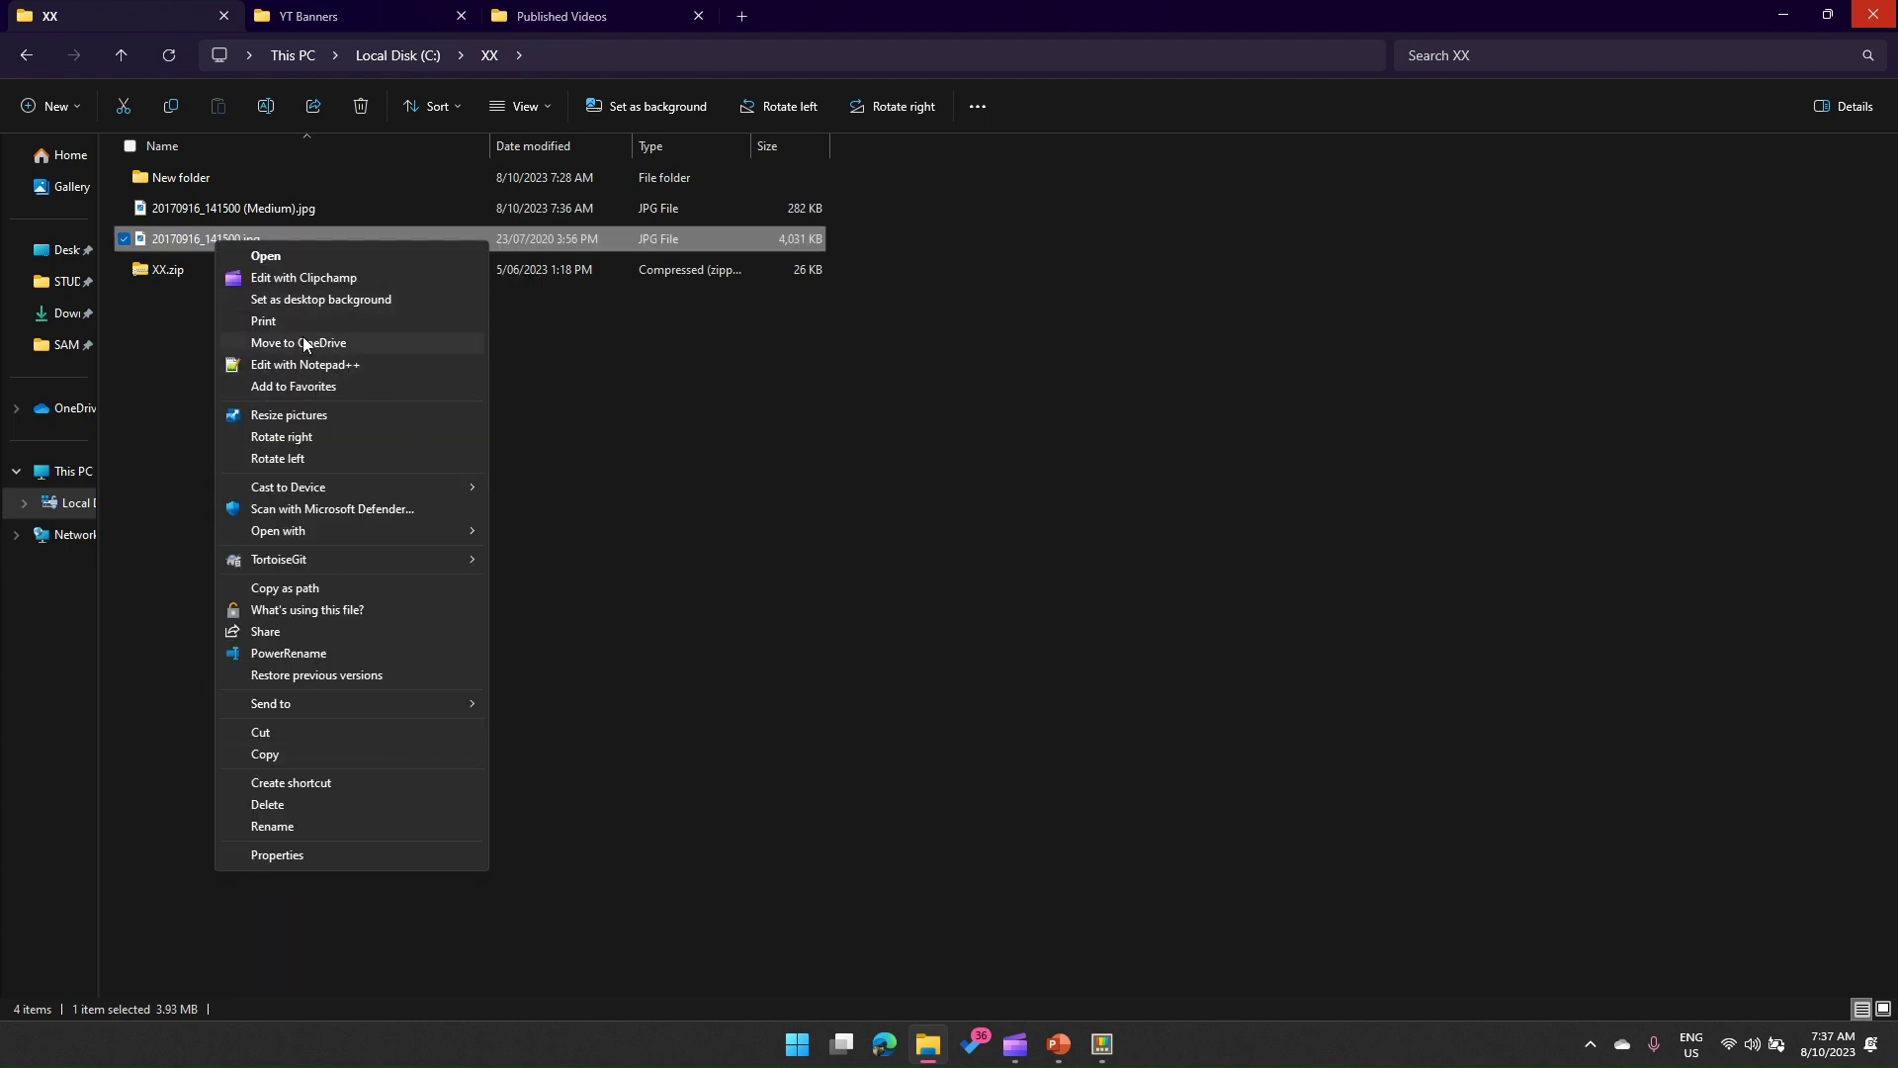
pyautogui.click(313, 415)
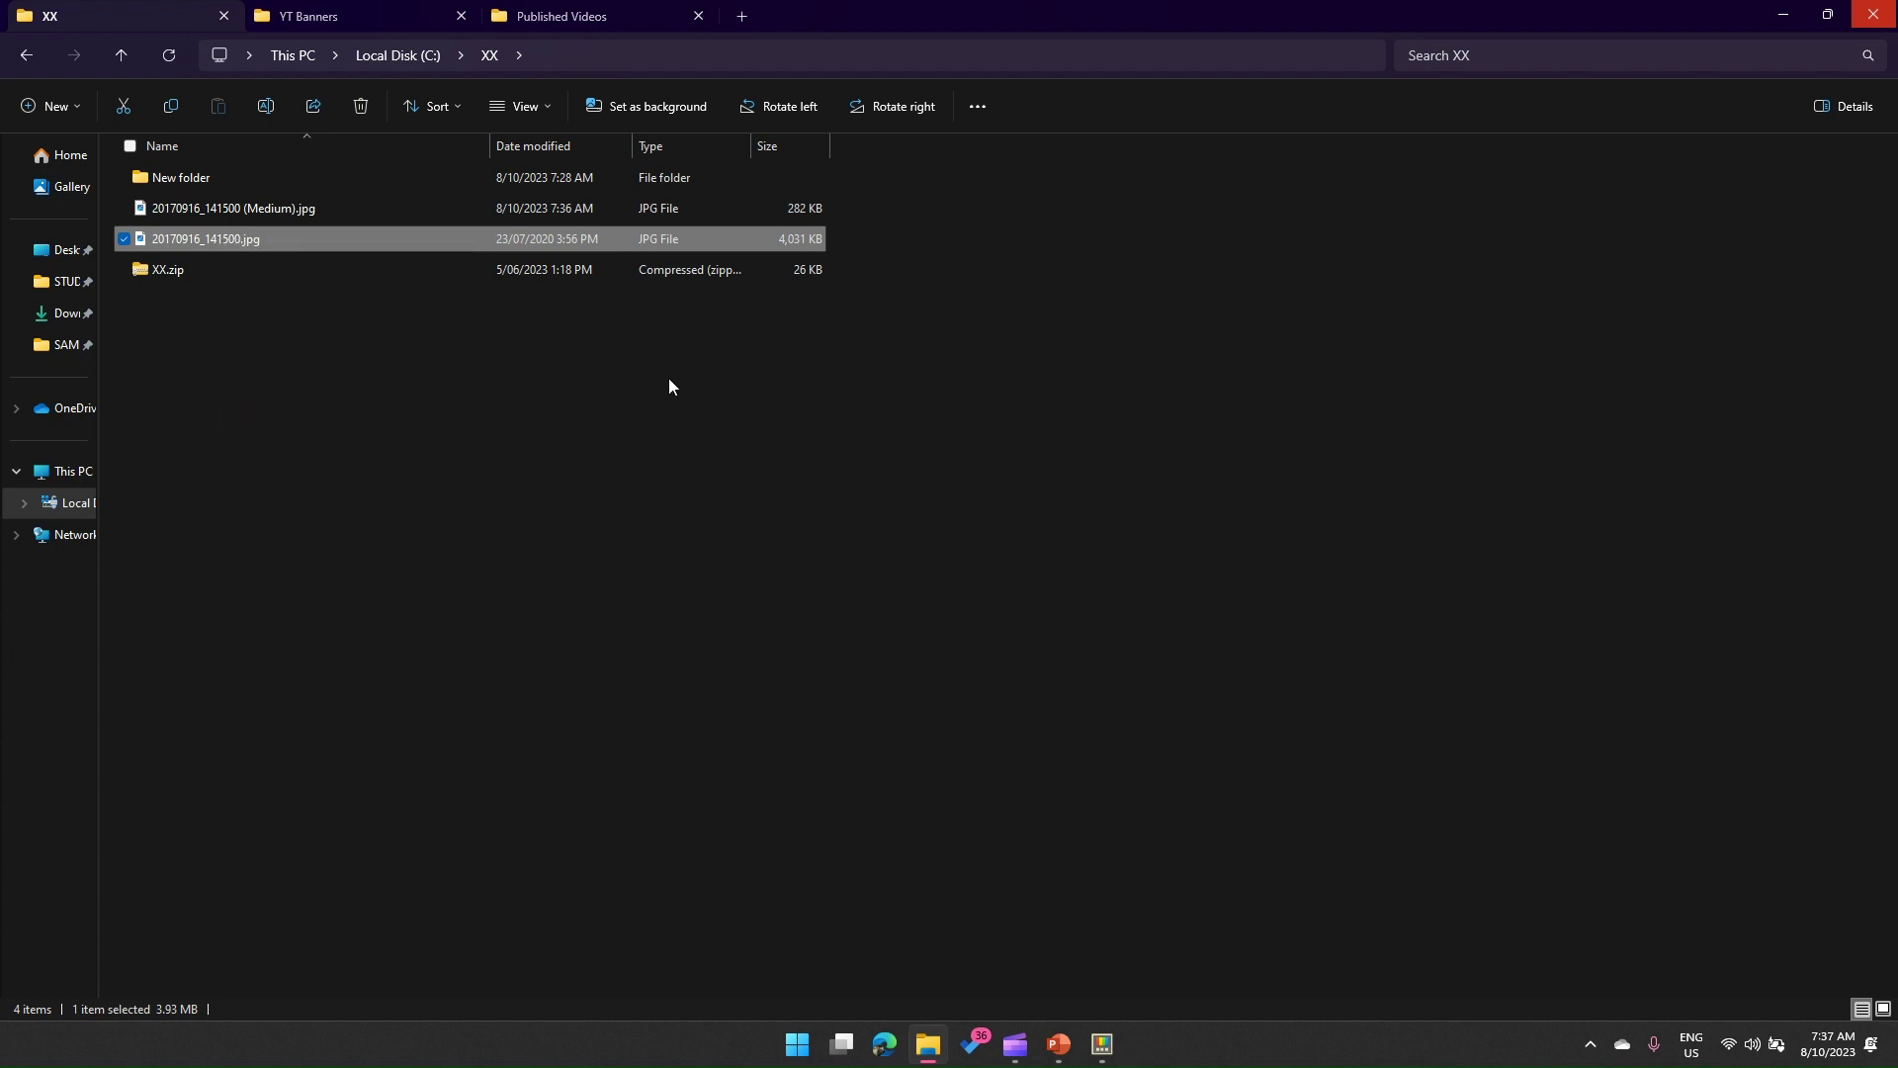
pyautogui.click(1129, 343)
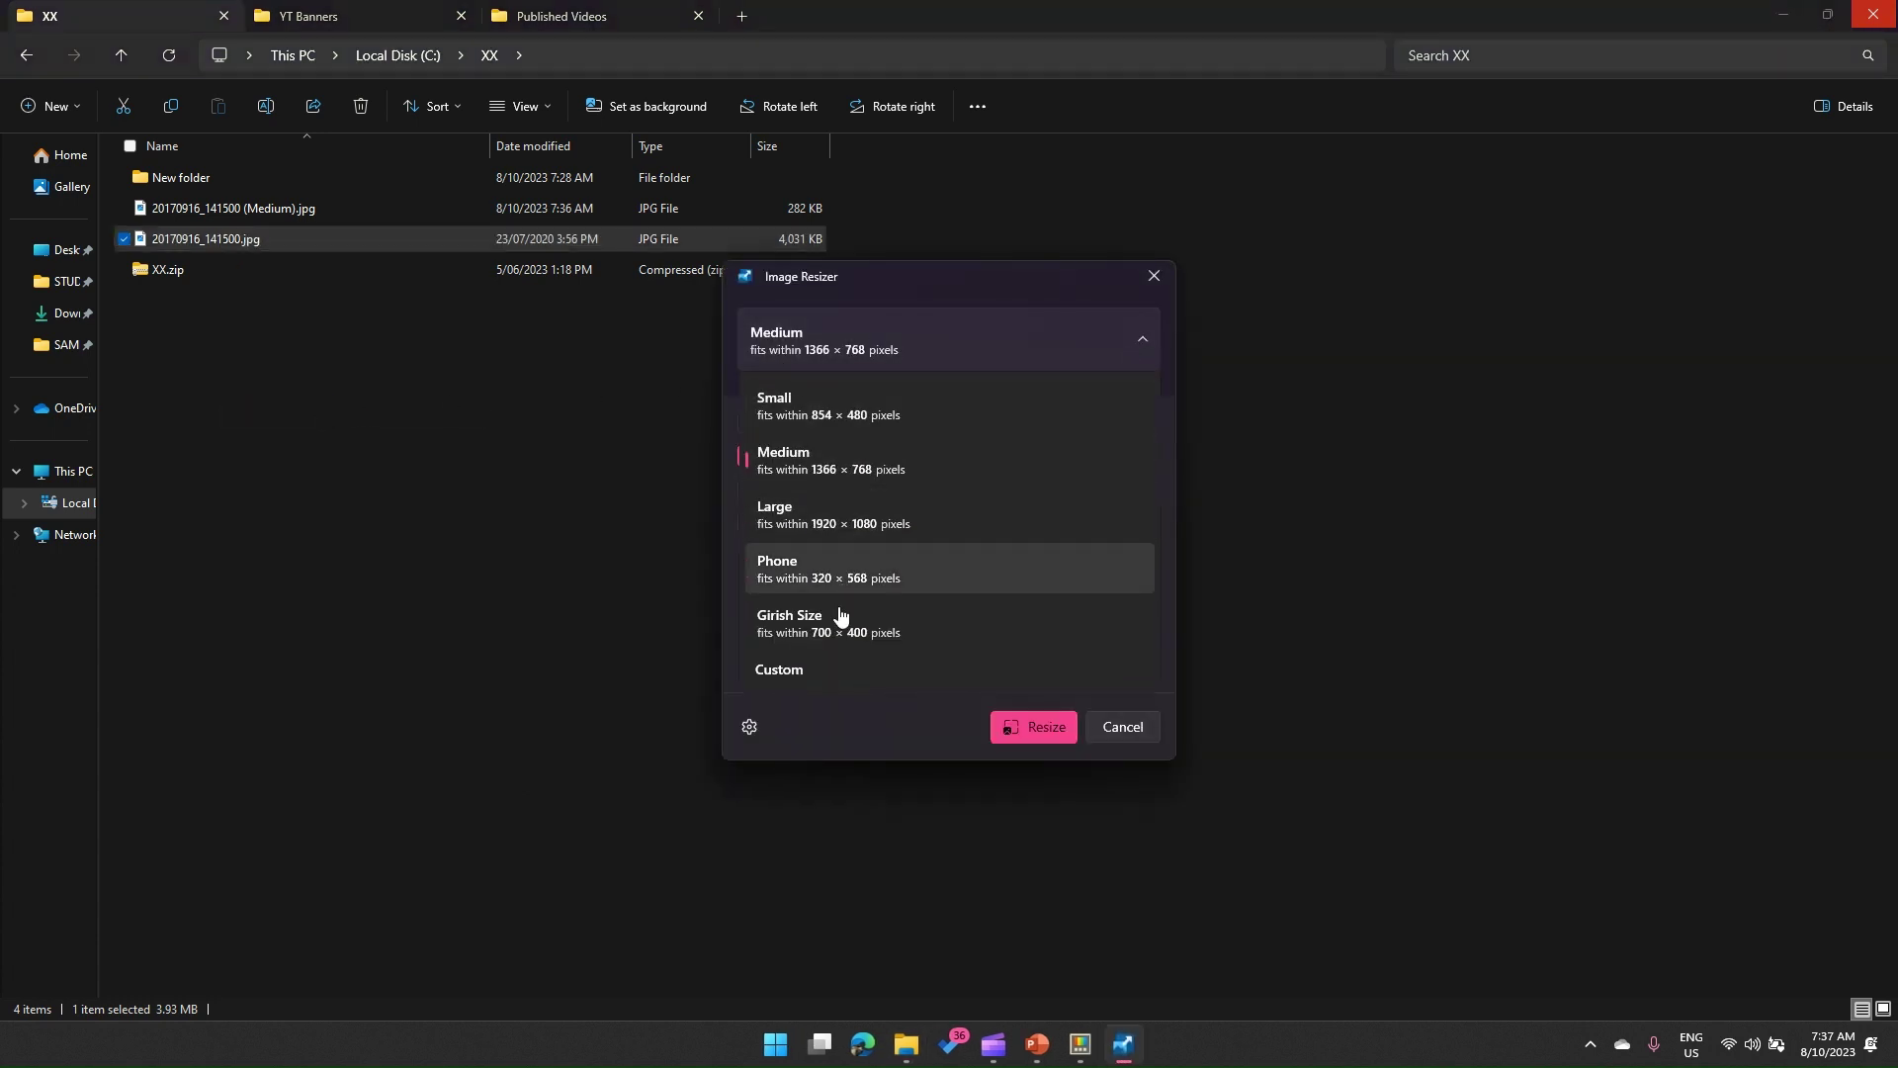
pyautogui.click(840, 629)
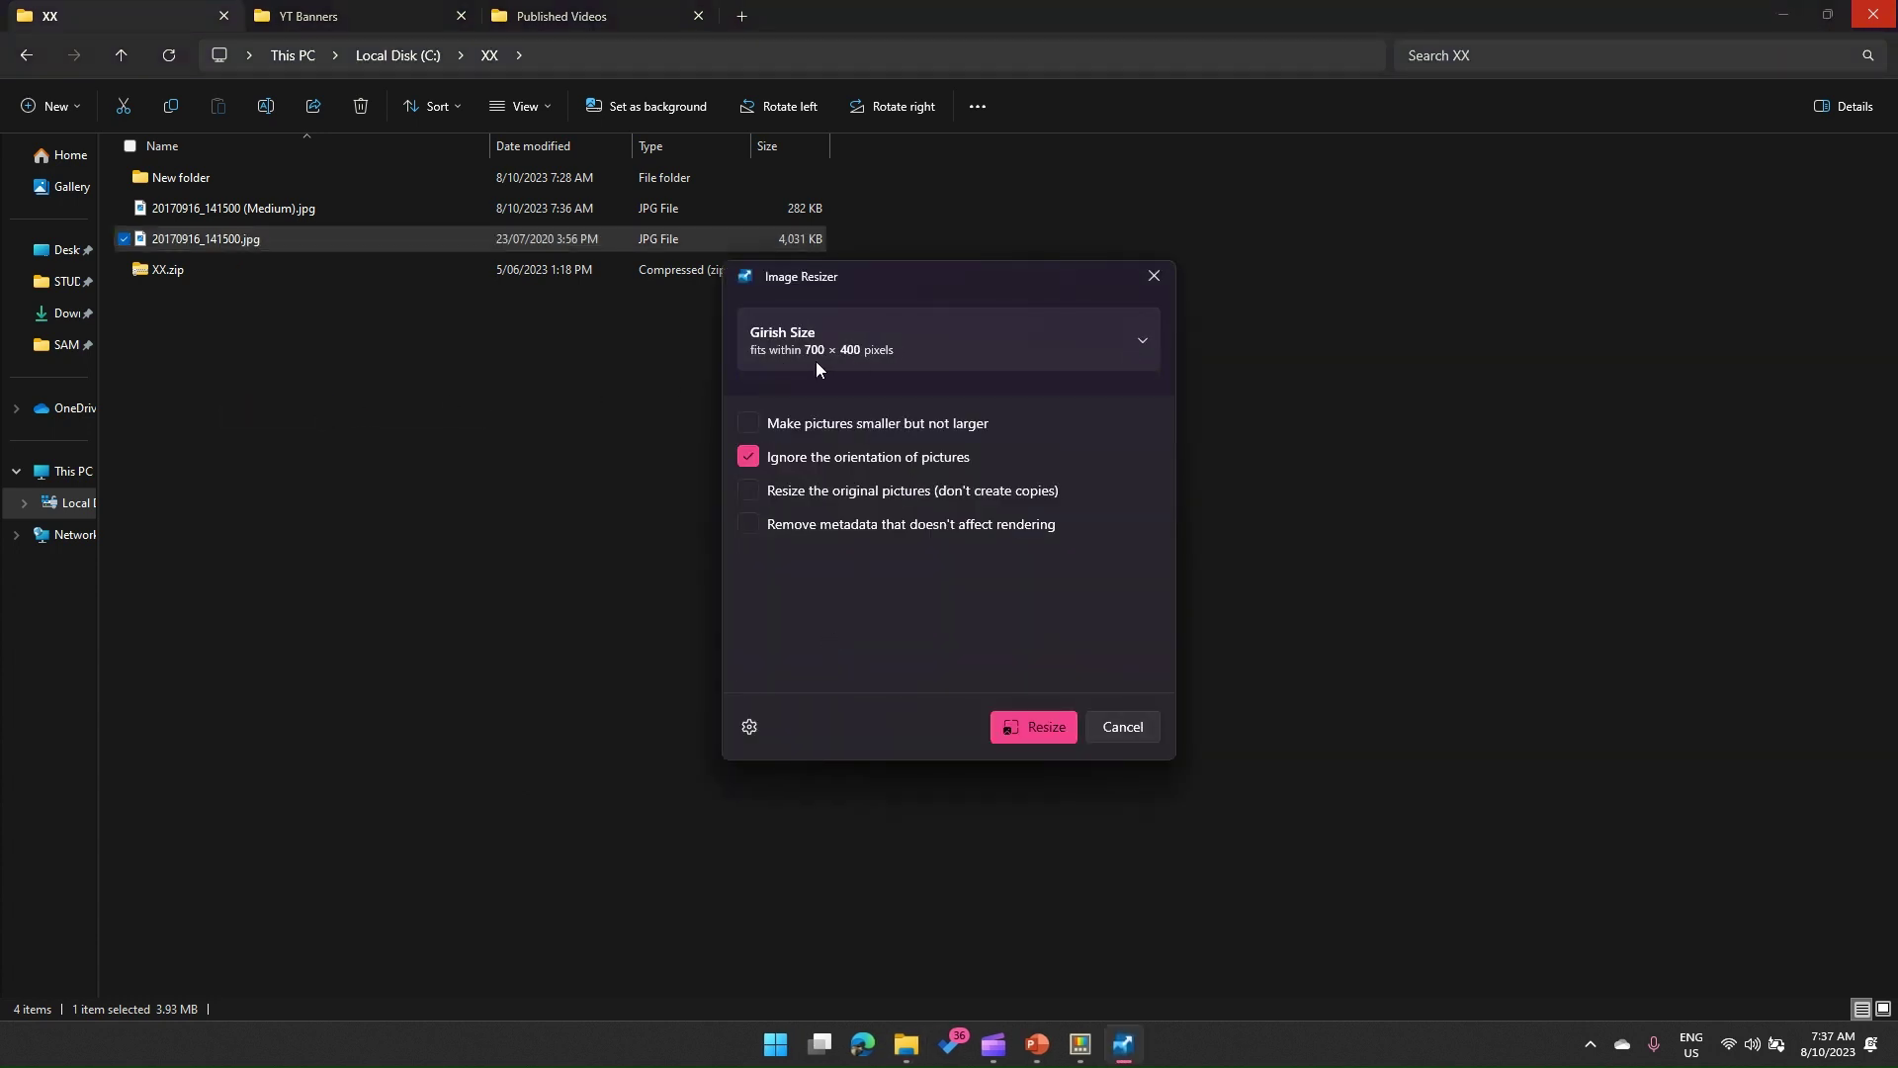
pyautogui.click(1028, 730)
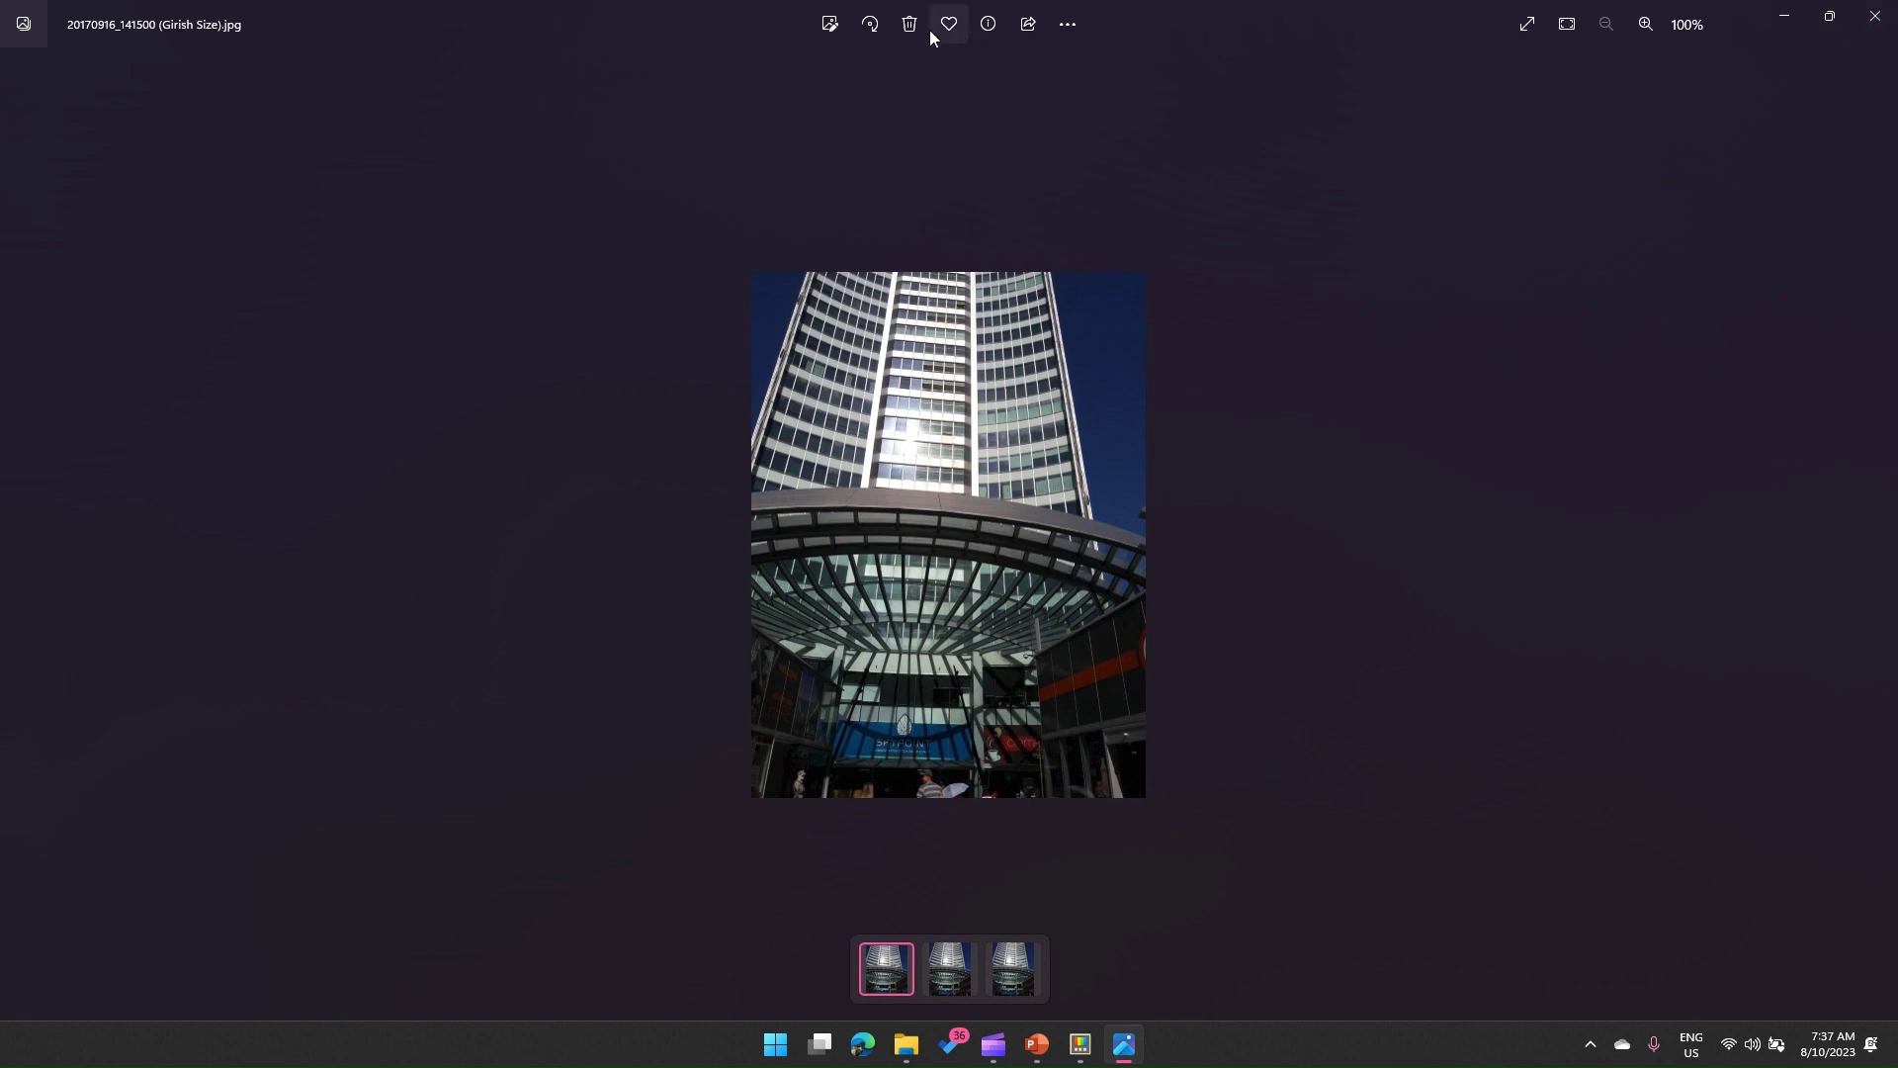
# View the Girish Size copy's details (400 × 533, 135.9 KB) and close Photos.
pyautogui.click(988, 24)
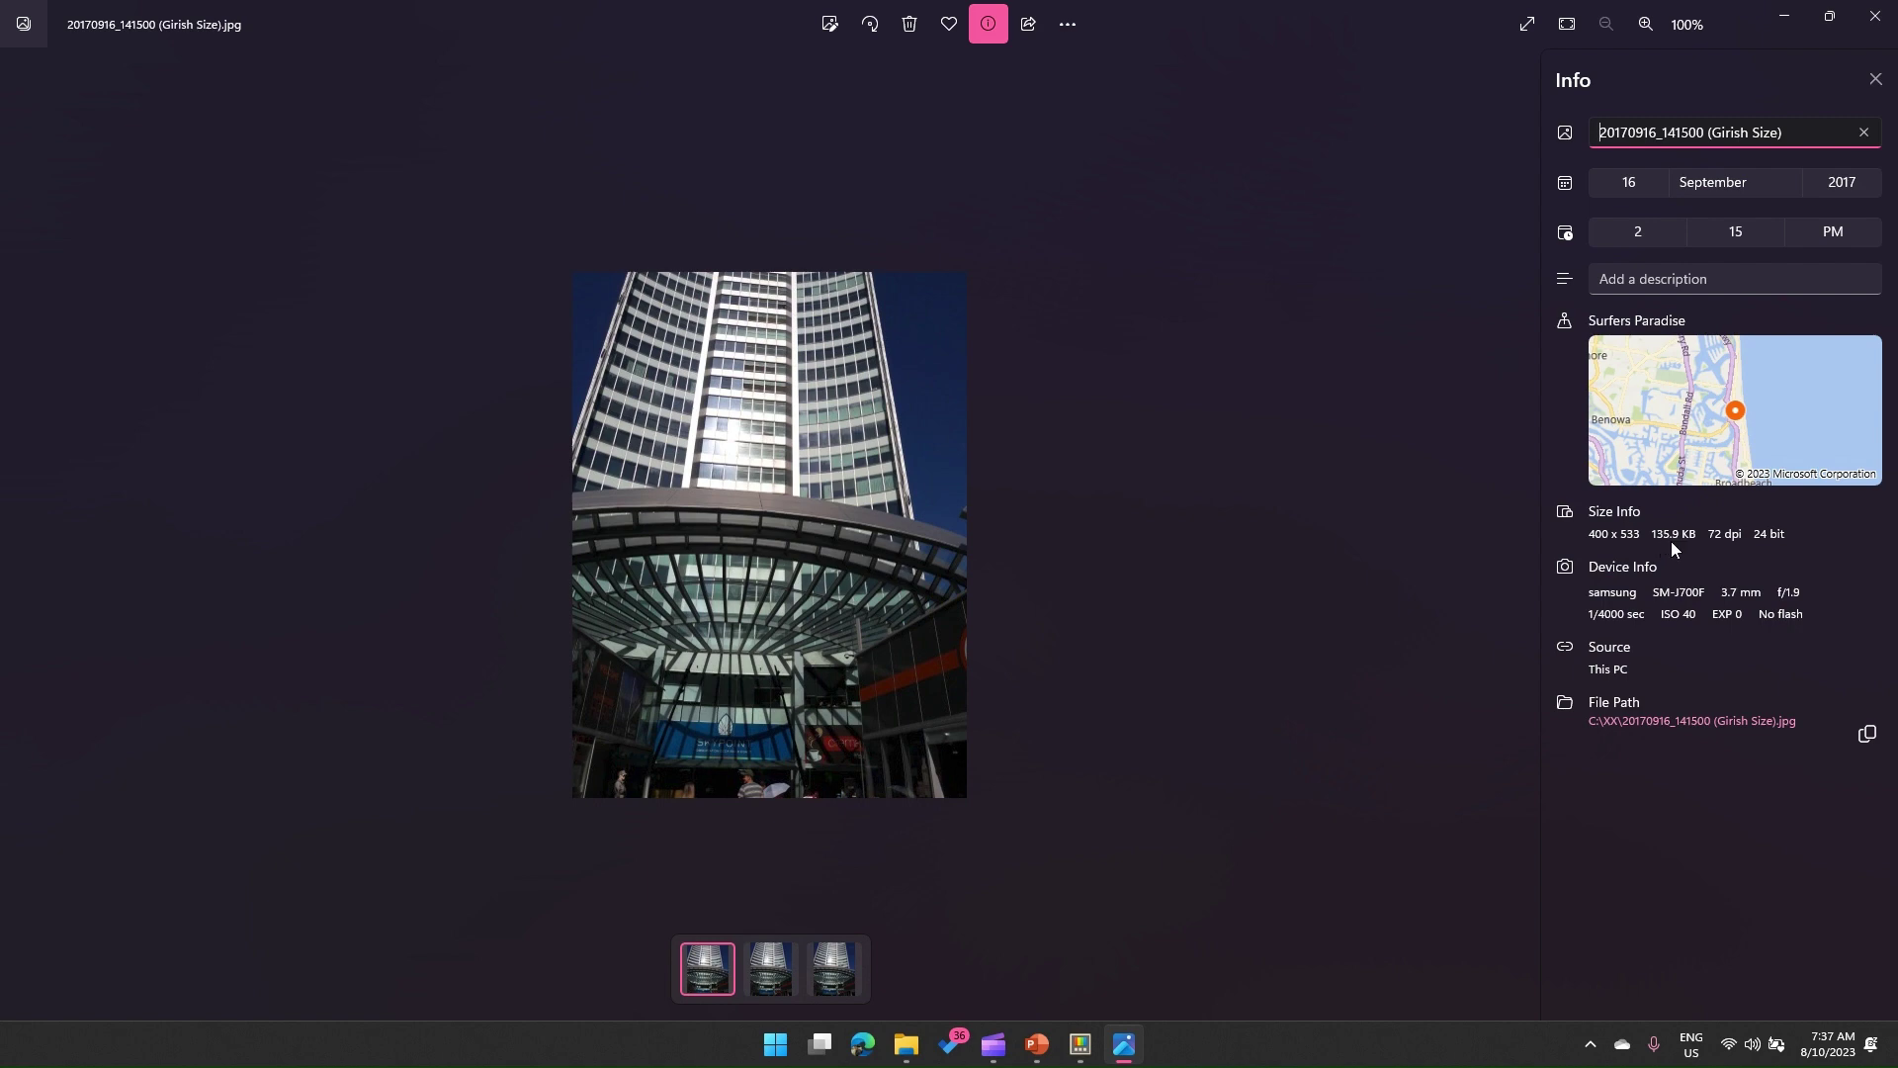
pyautogui.click(1875, 16)
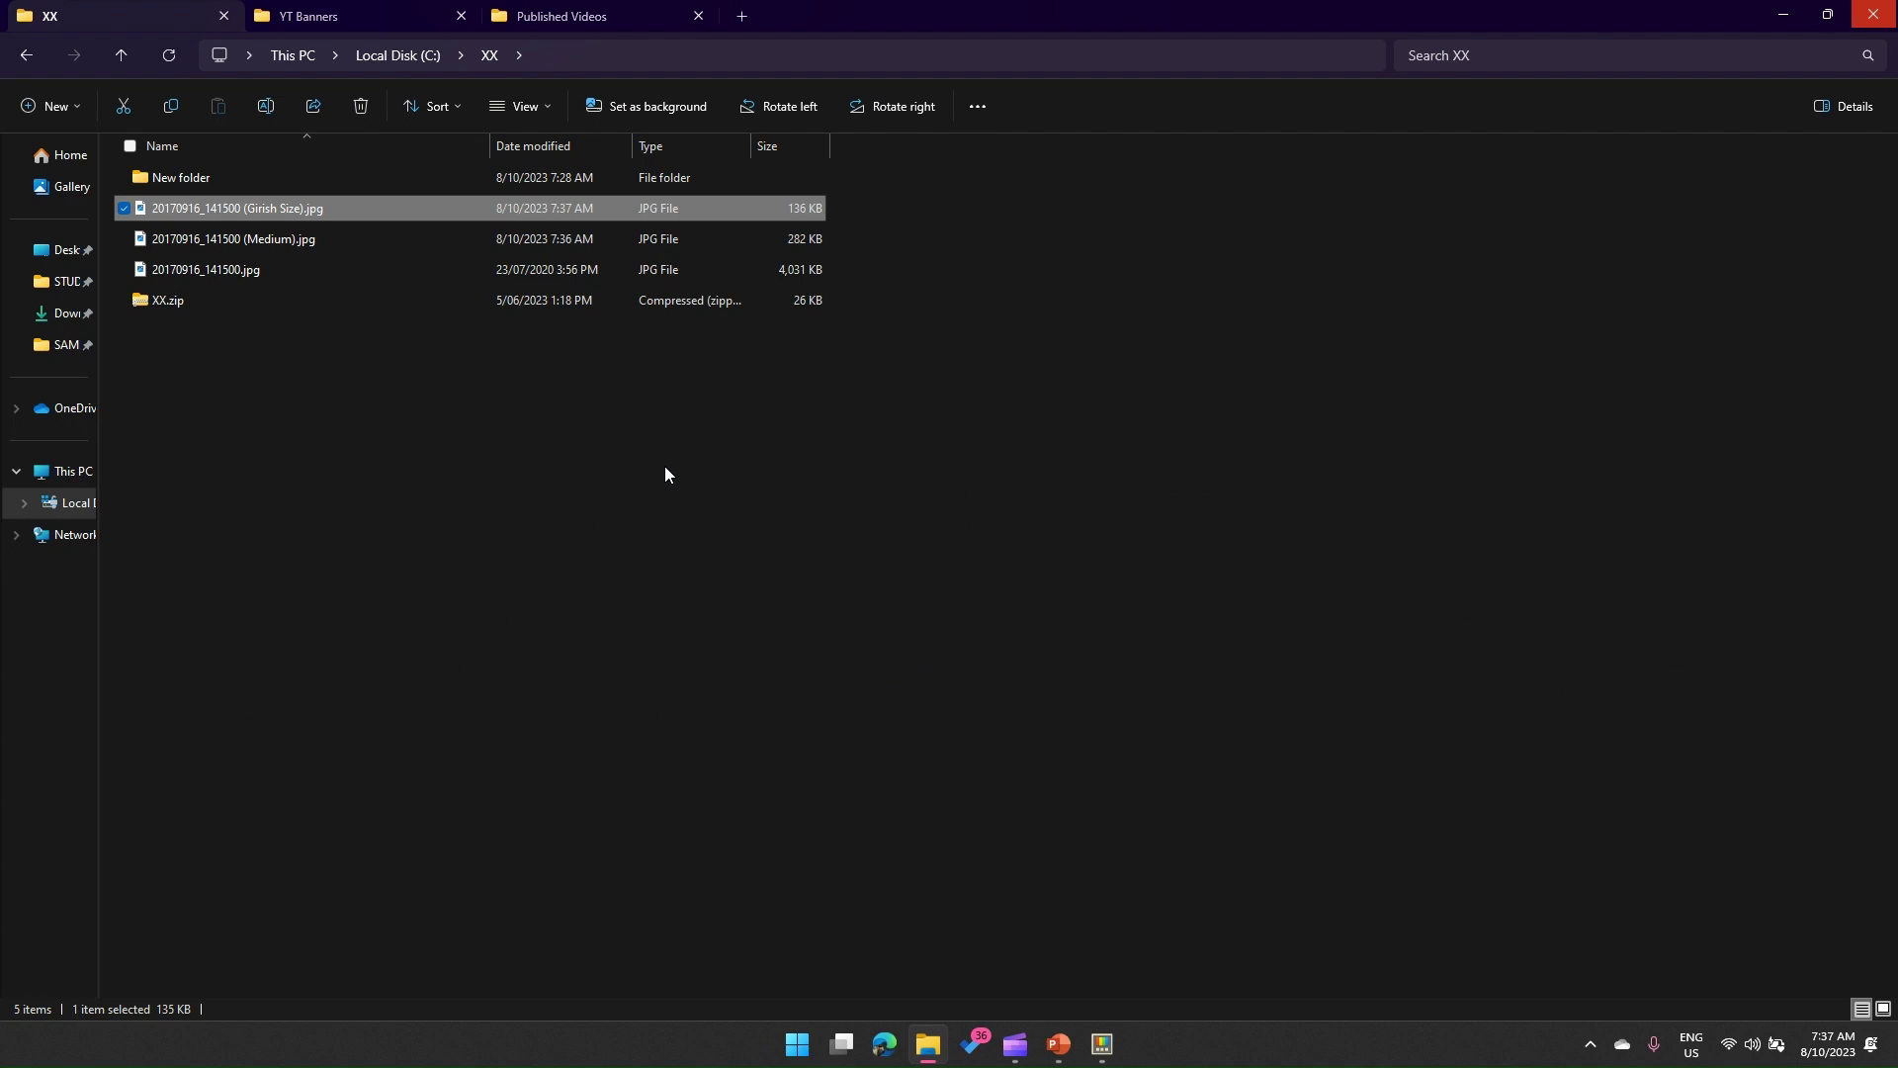
# In PowerToys Settings, review the Fallback encoder and TIFF compression dropdowns, keeping PNG encoder and Default.
pyautogui.click(1101, 1044)
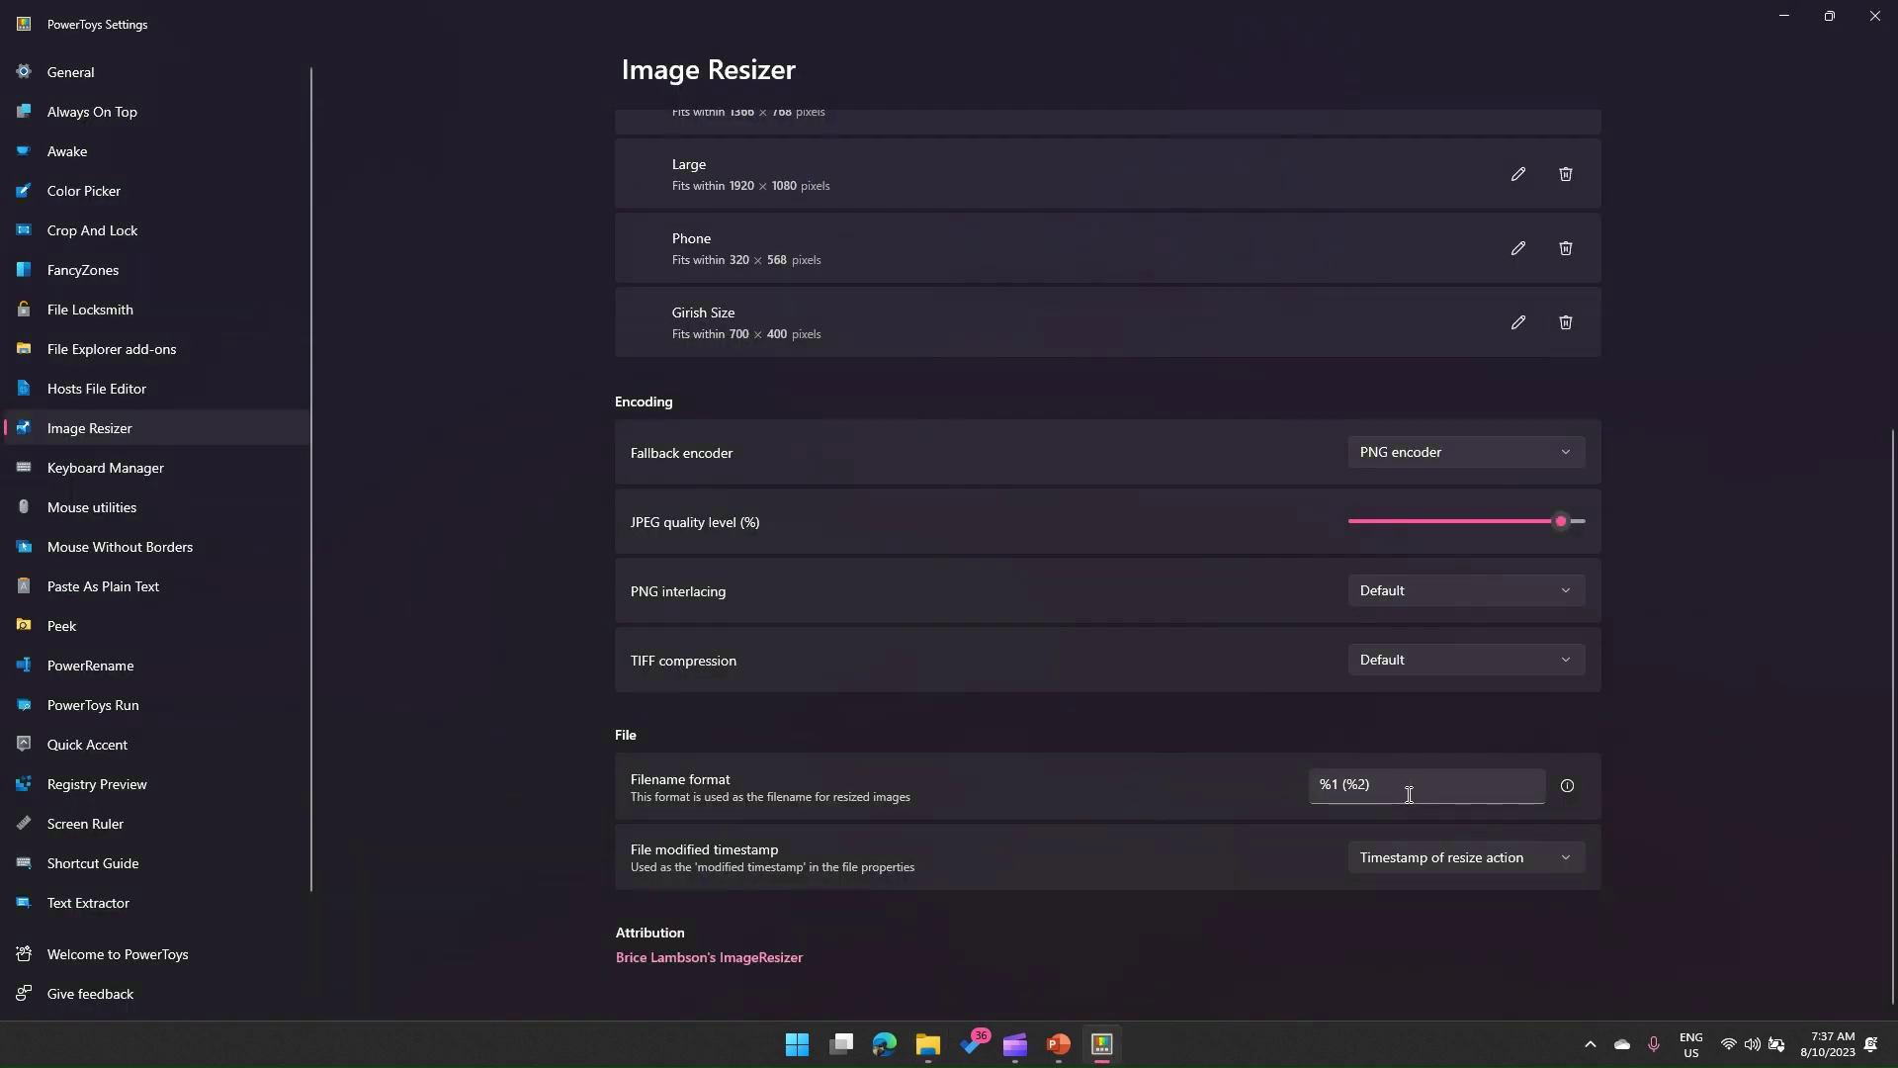
pyautogui.click(1429, 451)
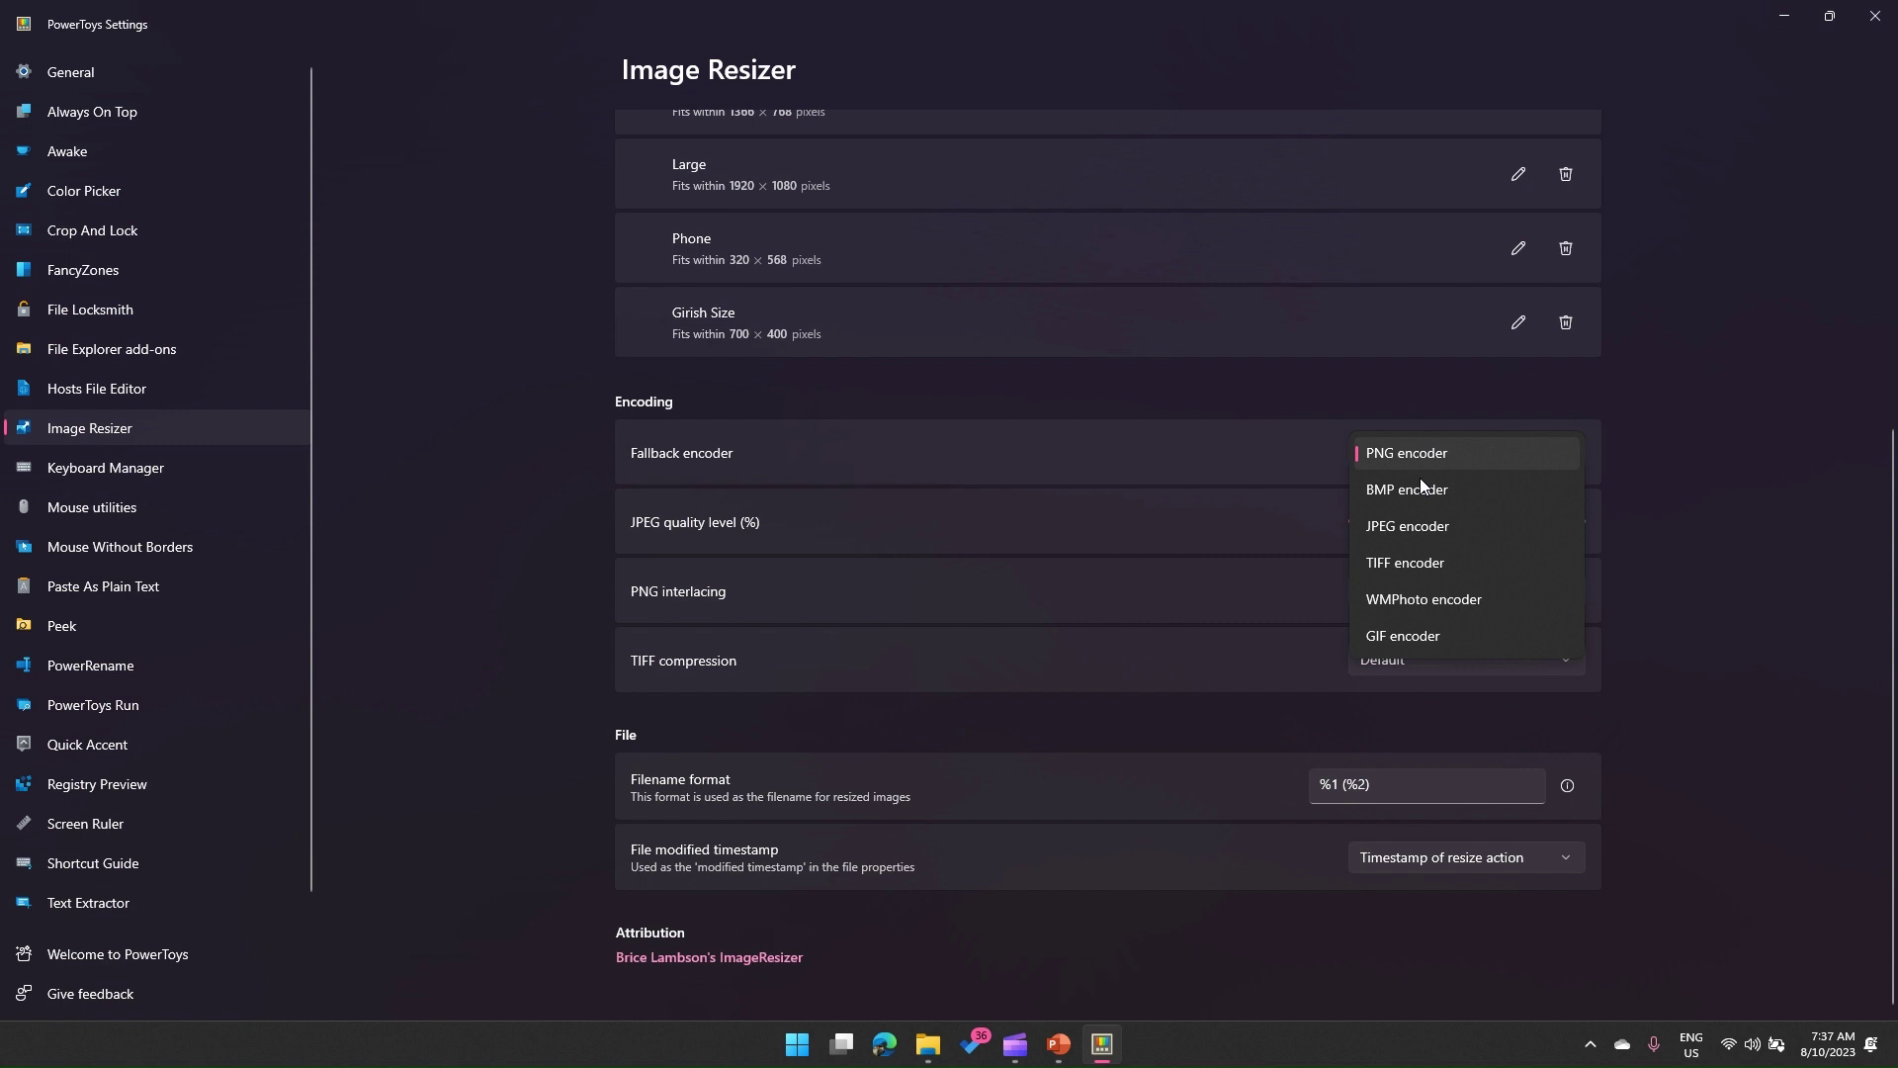
pyautogui.click(1113, 448)
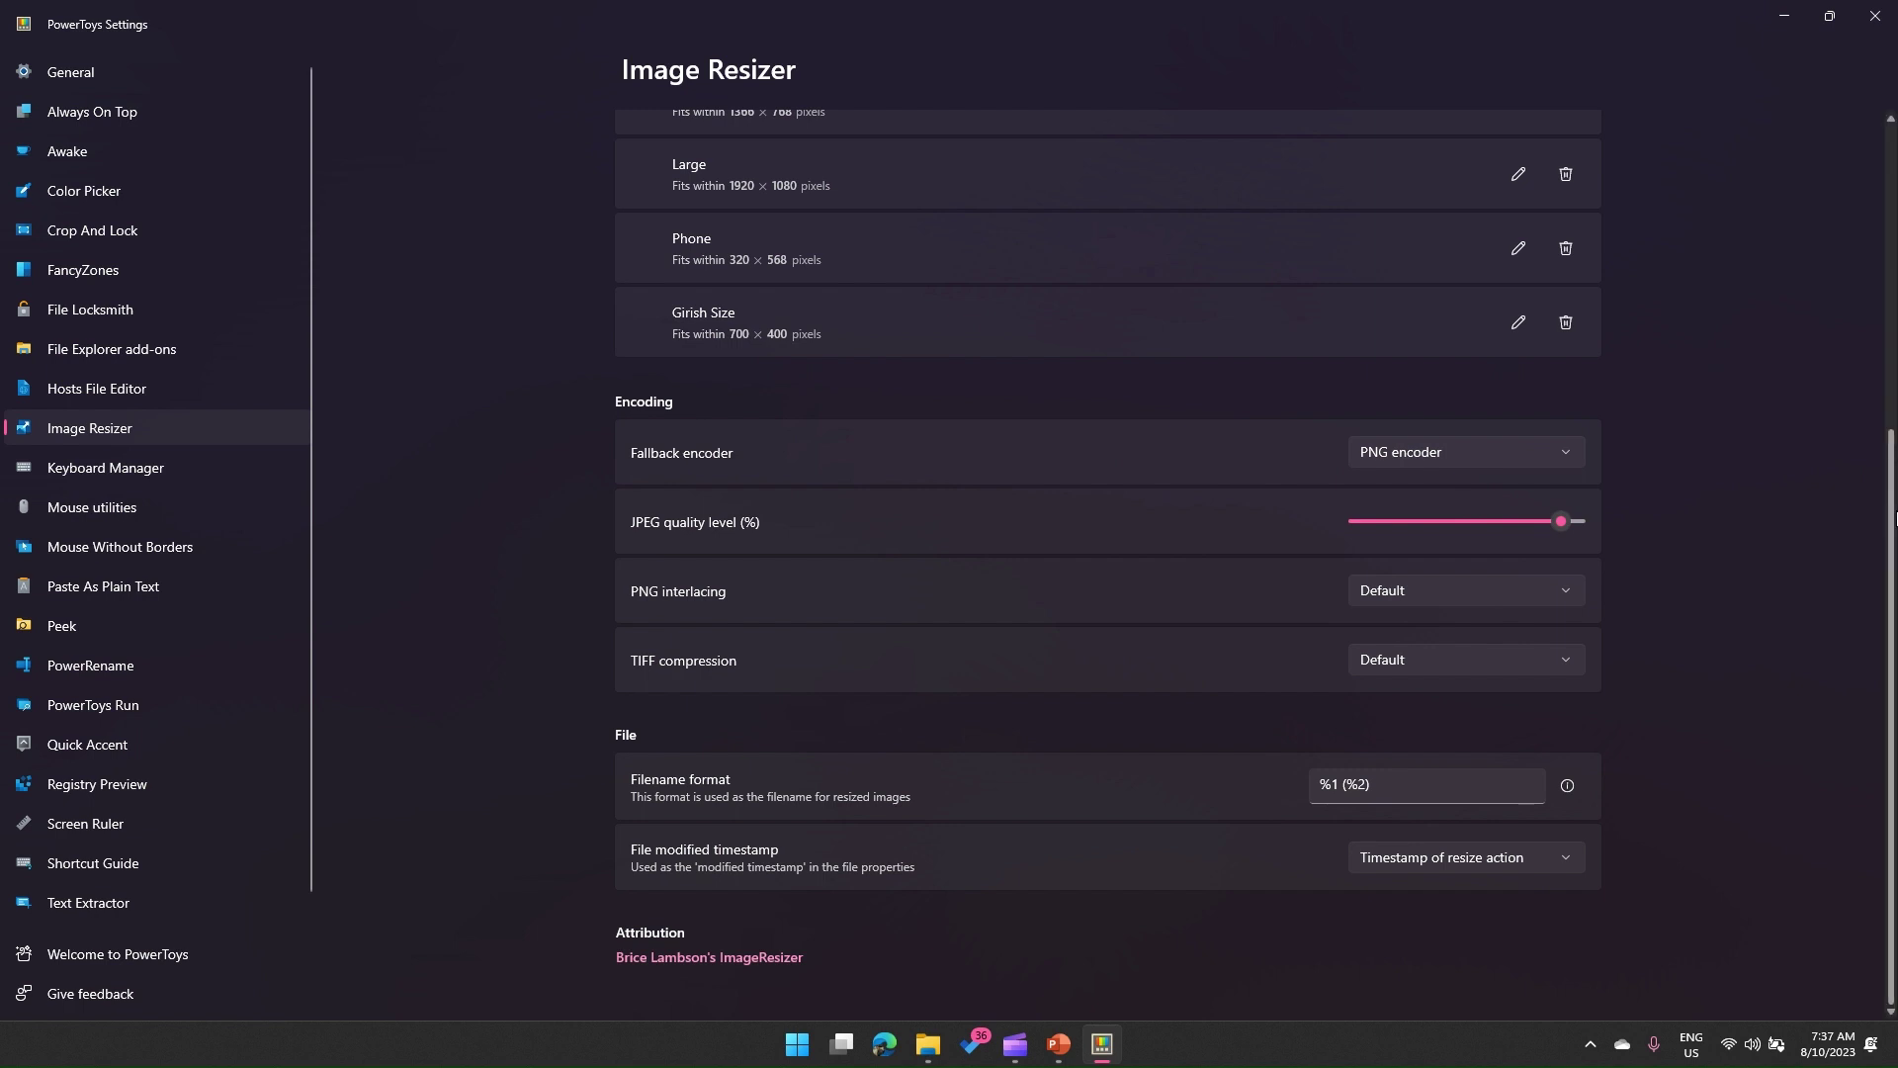
pyautogui.click(1481, 668)
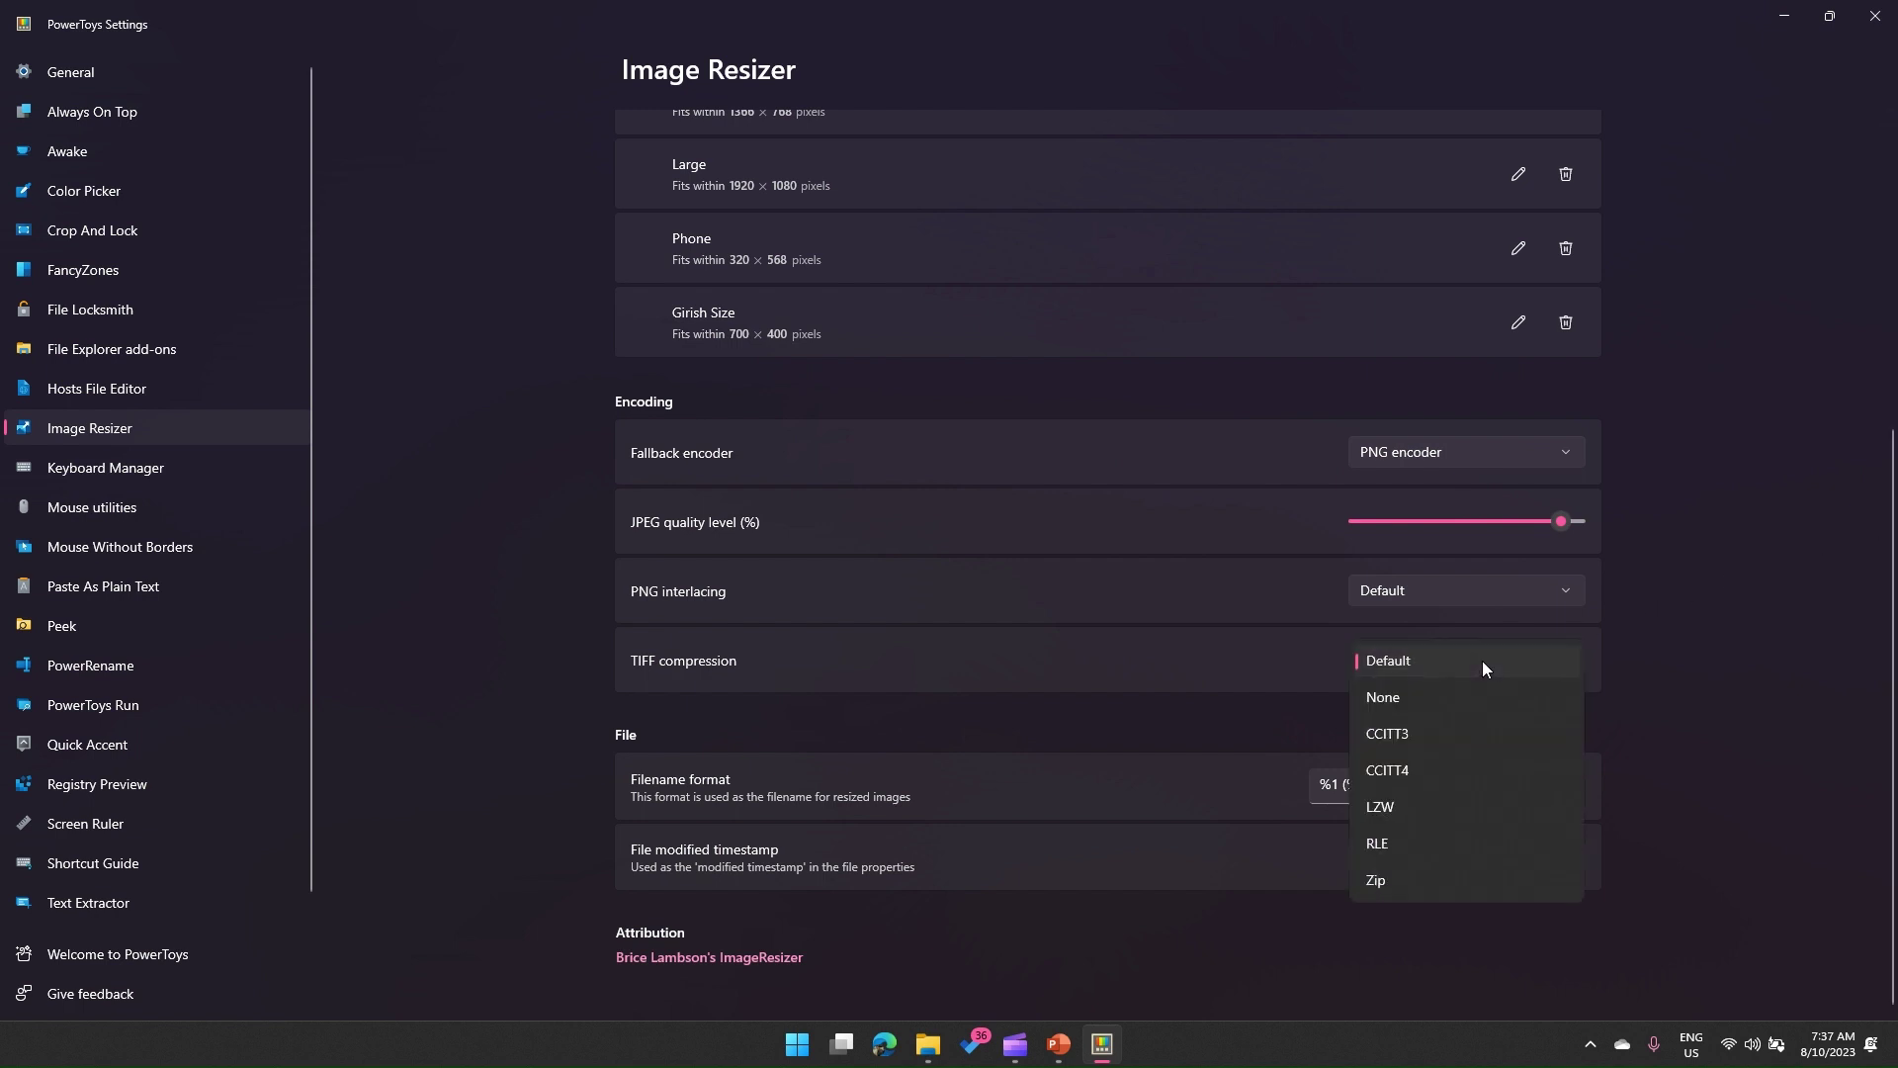
pyautogui.click(1712, 656)
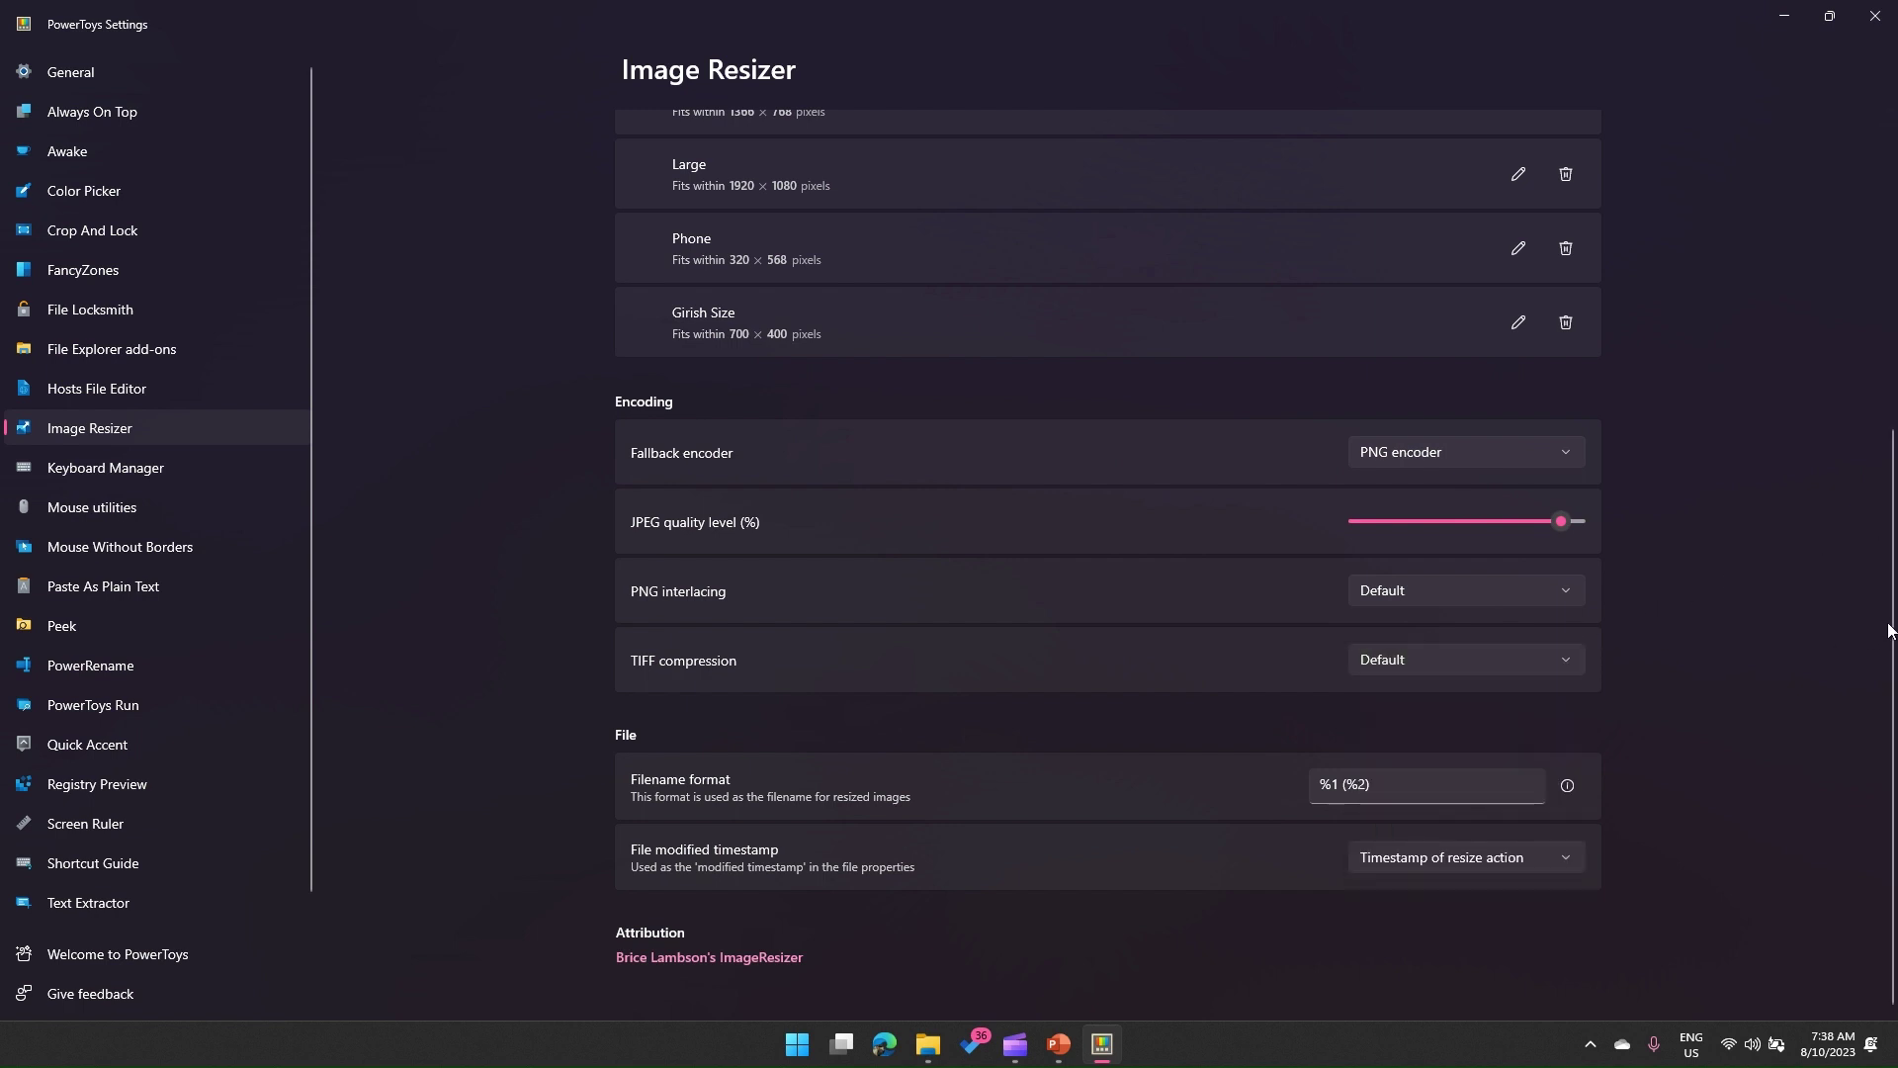